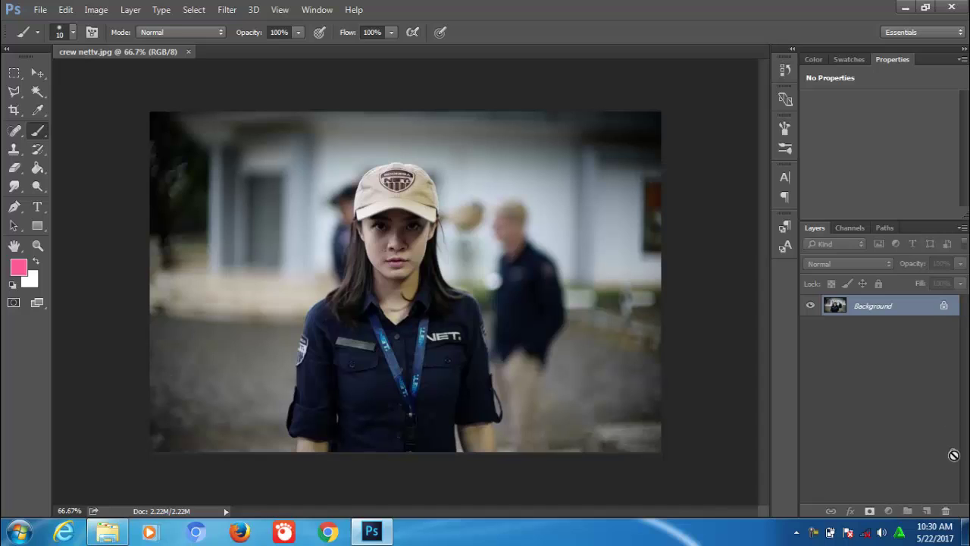
Unlock the crew nettv.jpg Background into Layer 0 and add an empty Layer 1 above it
drag(947, 512, 947, 512)
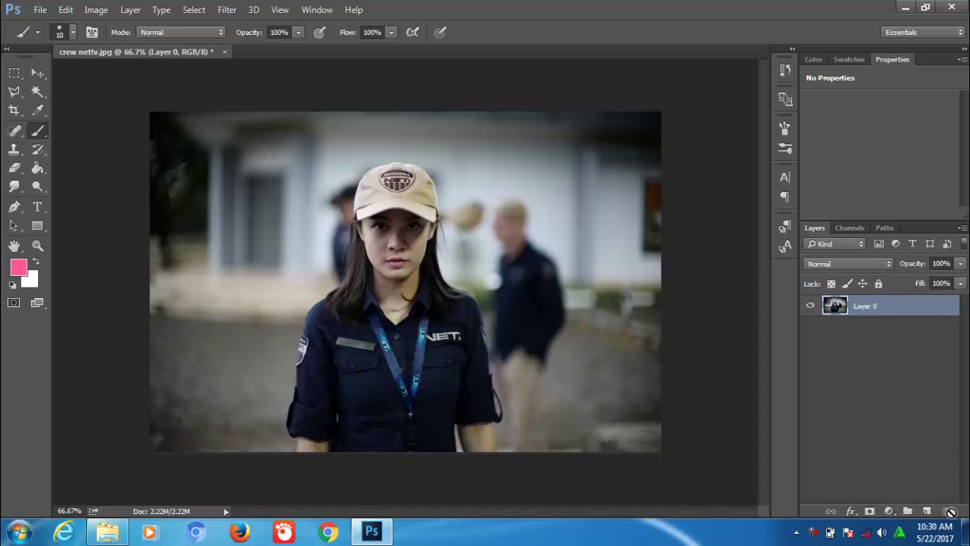
click(927, 512)
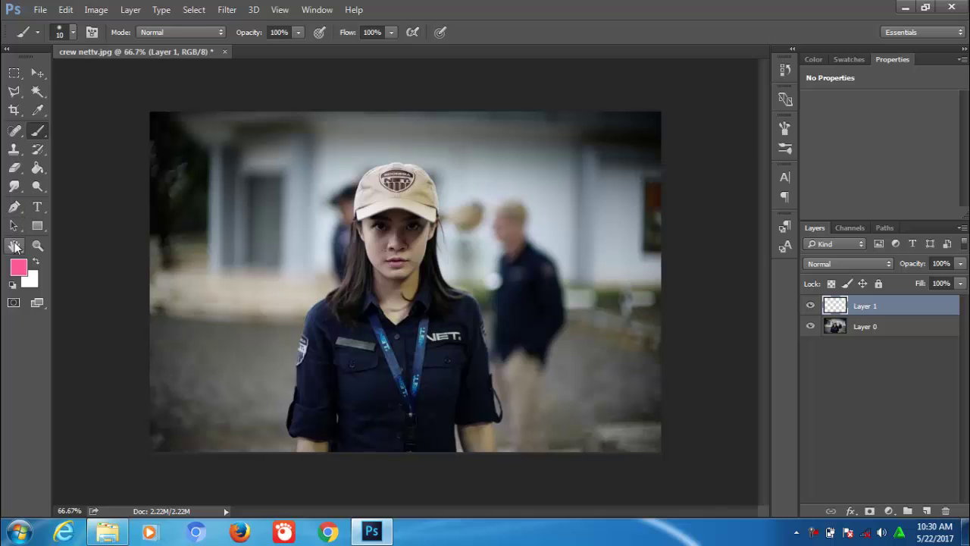
Zoom in on the woman's face to 200% and pick the Pen tool for tracing
click(40, 243)
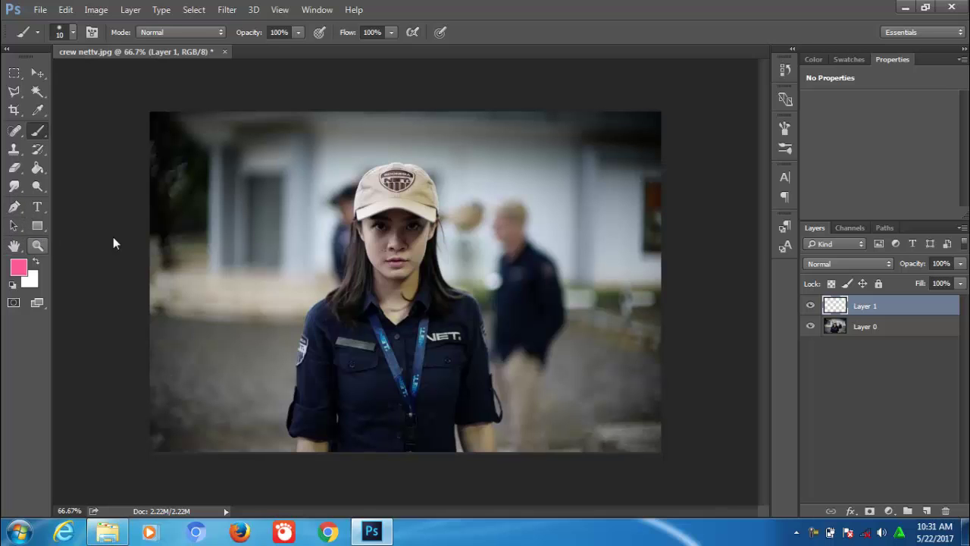
click(395, 256)
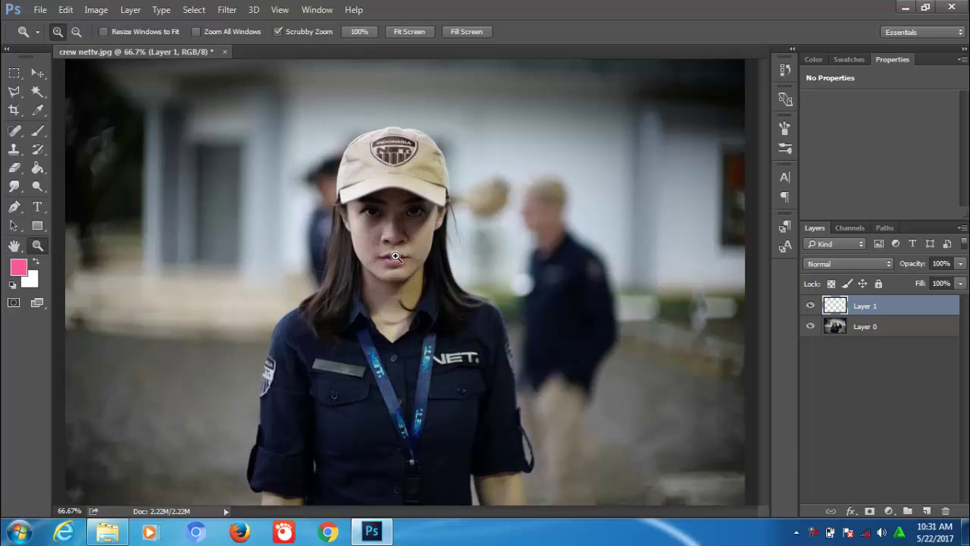
click(395, 256)
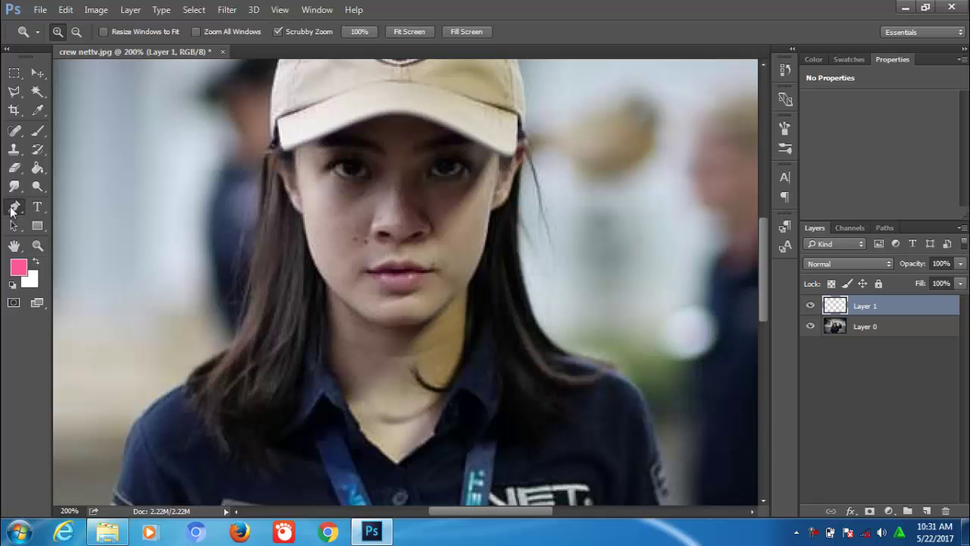
click(13, 207)
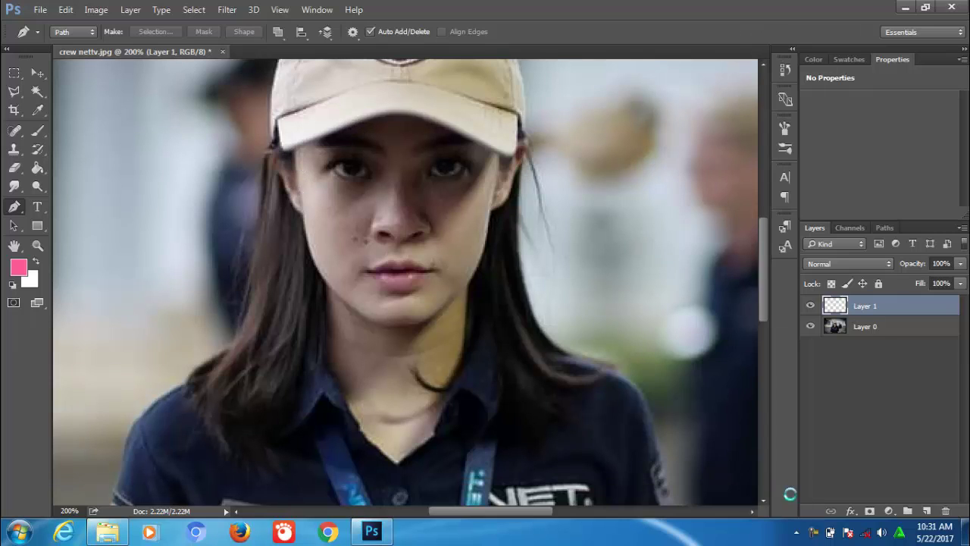
Start the face path on the cap brim and run anchors down the hair edge and cheek
click(323, 138)
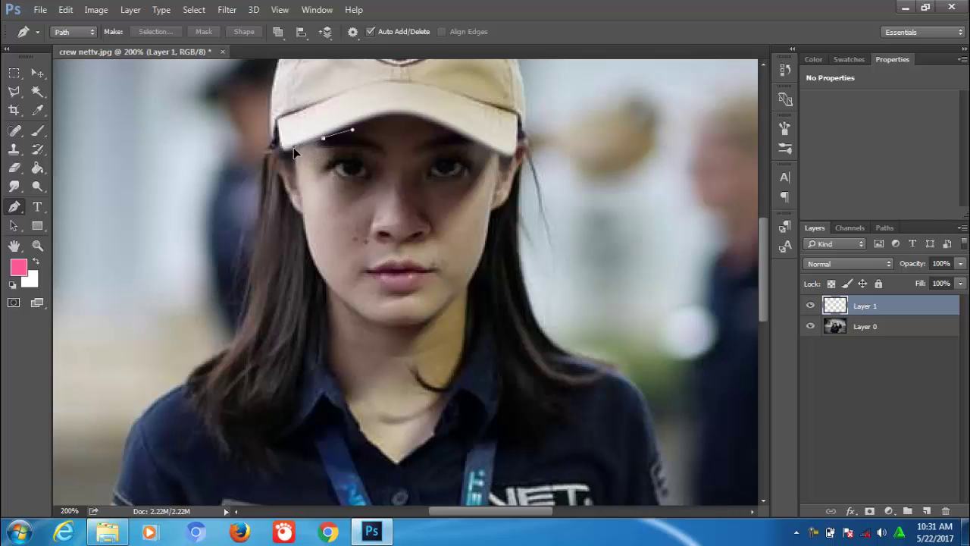
click(276, 146)
click(280, 177)
click(292, 204)
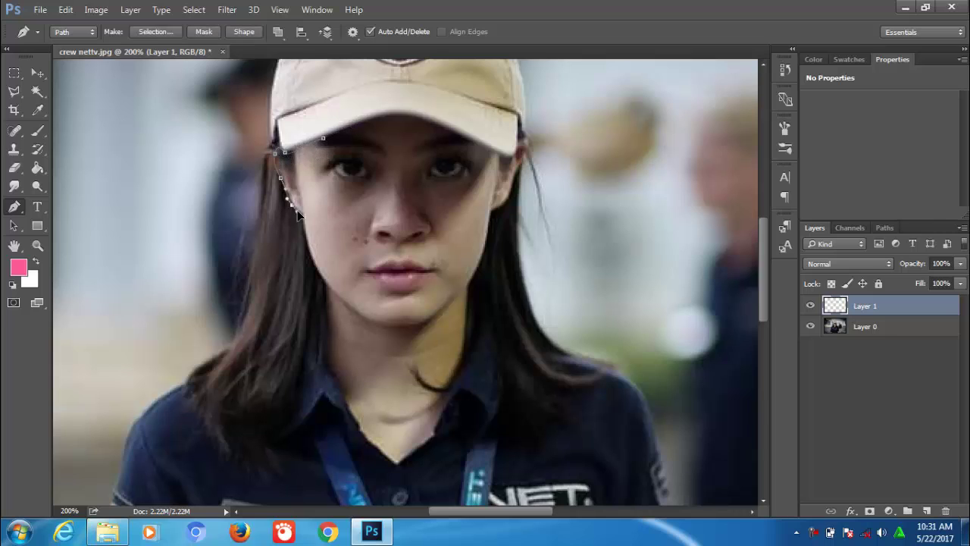
click(309, 242)
click(311, 254)
click(312, 261)
Curve the path around the chin, up the jaw to the cap, and close it
drag(318, 296, 332, 293)
drag(404, 326, 443, 311)
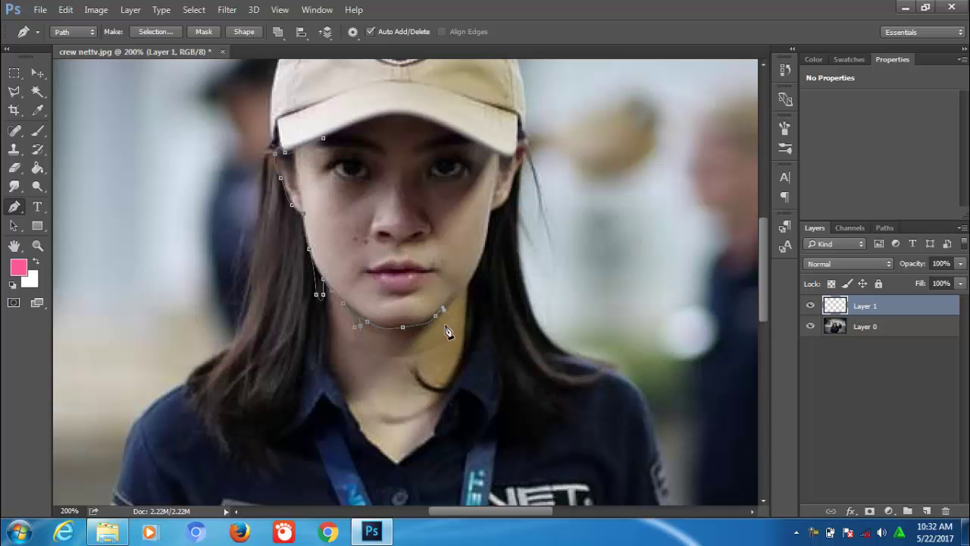
mouse_move(449, 303)
mouse_down()
mouse_move(470, 279)
mouse_move(521, 162)
mouse_up()
click(521, 144)
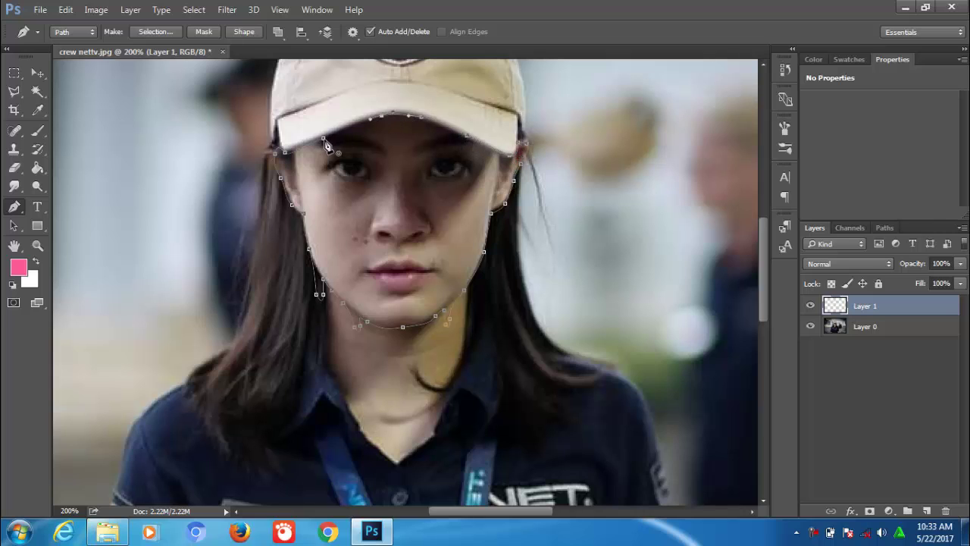
drag(323, 138, 311, 145)
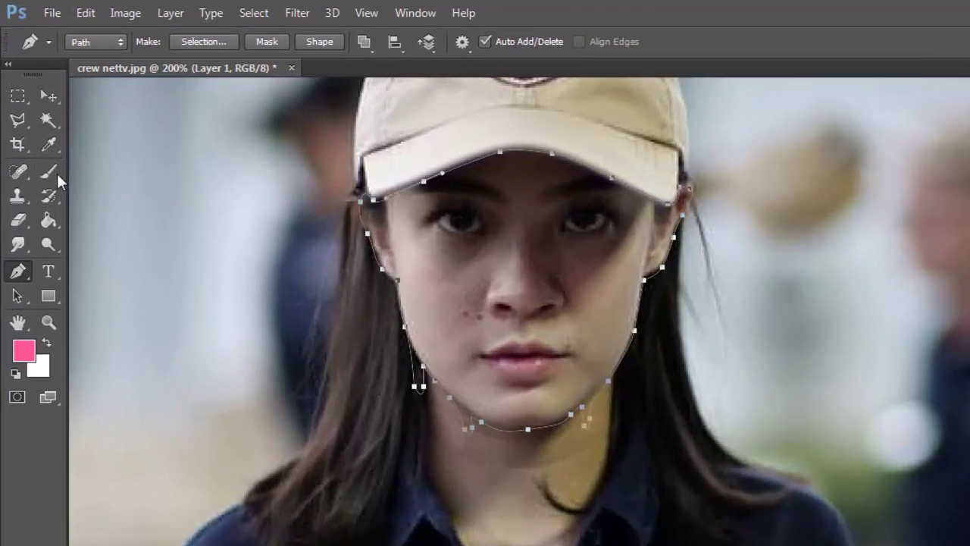
Give the Brush tool a hard round tip at 3 px size
click(38, 132)
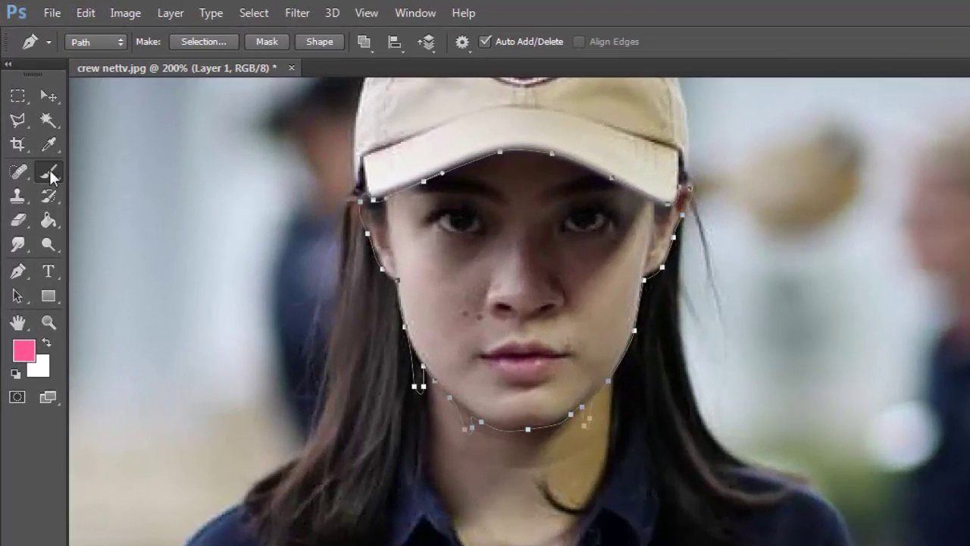
right_click(503, 205)
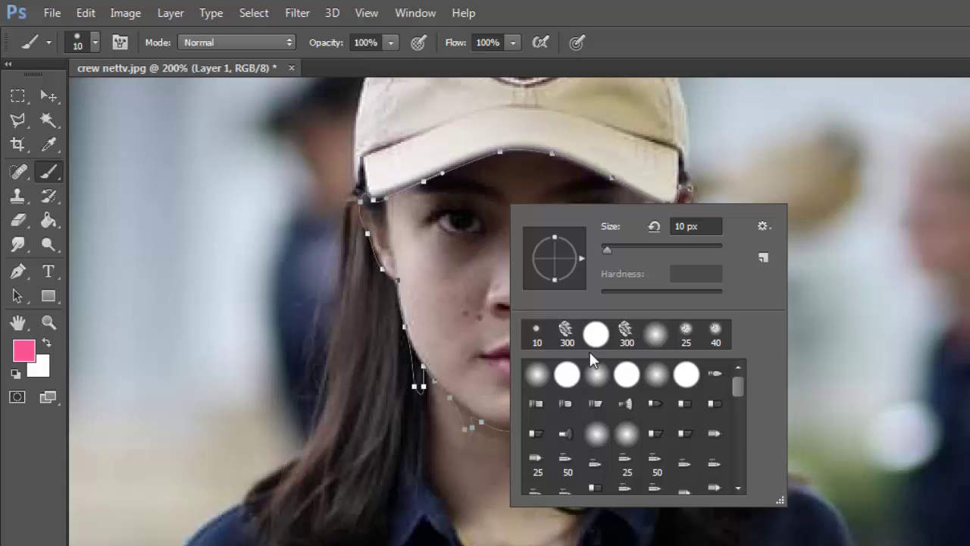
click(567, 374)
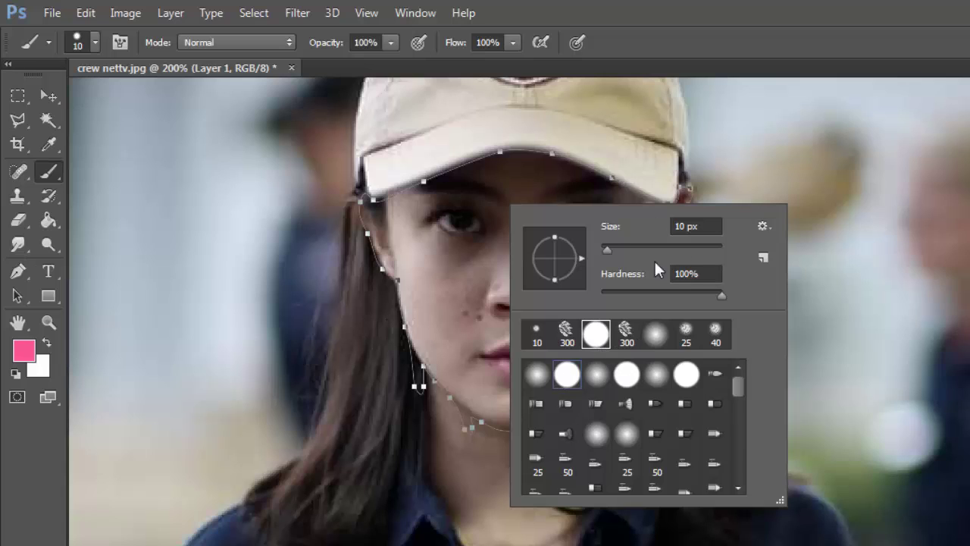
click(716, 225)
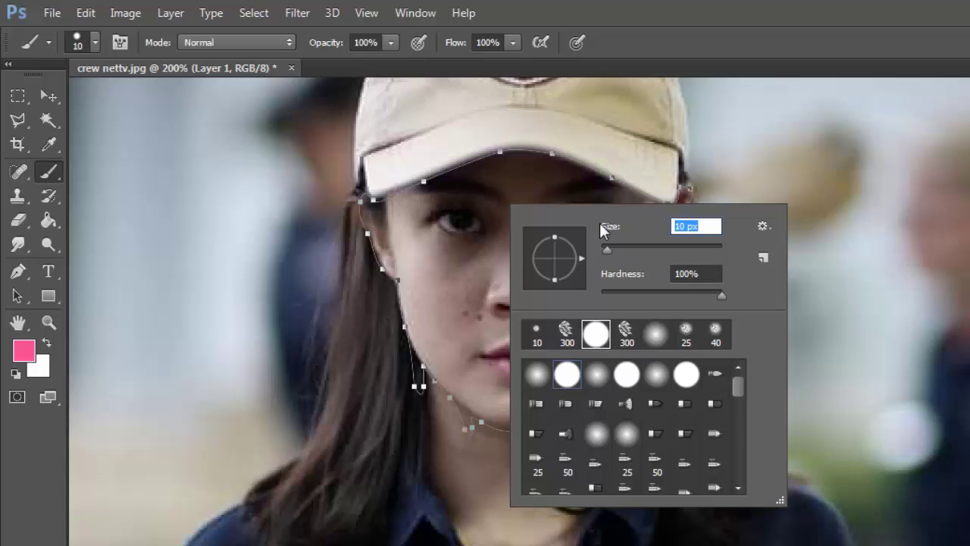
text(3)
key(Return)
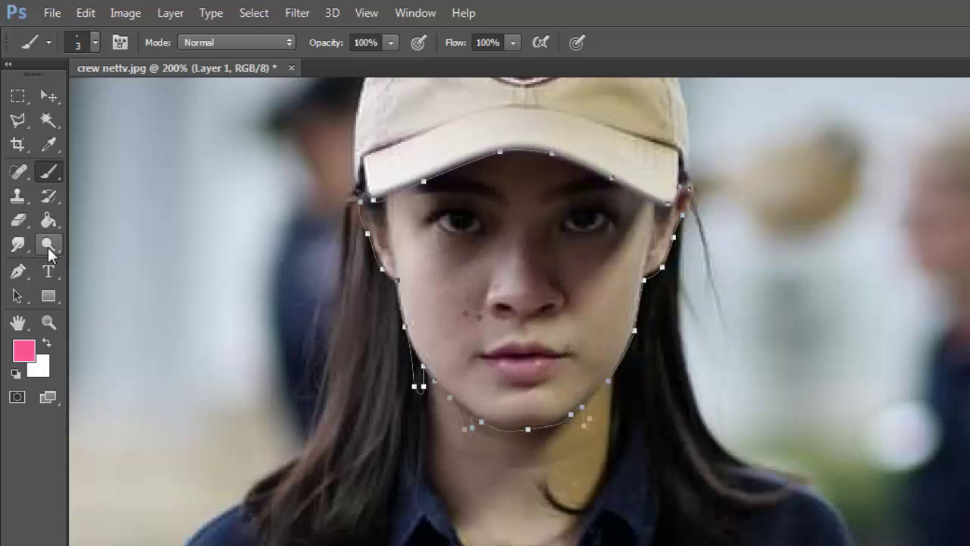
click(19, 273)
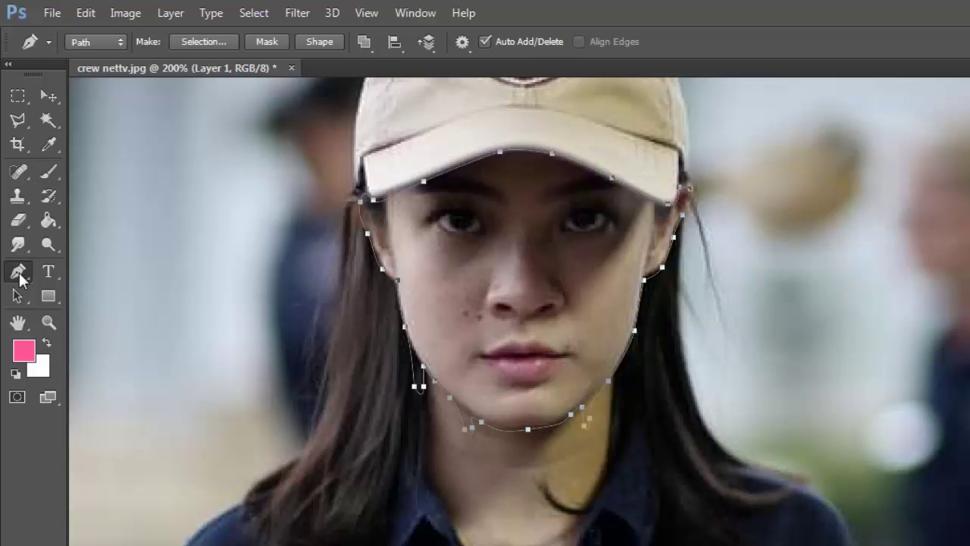
Stroke the face path with the black 3 px brush, then delete the path
key(d)
right_click(530, 156)
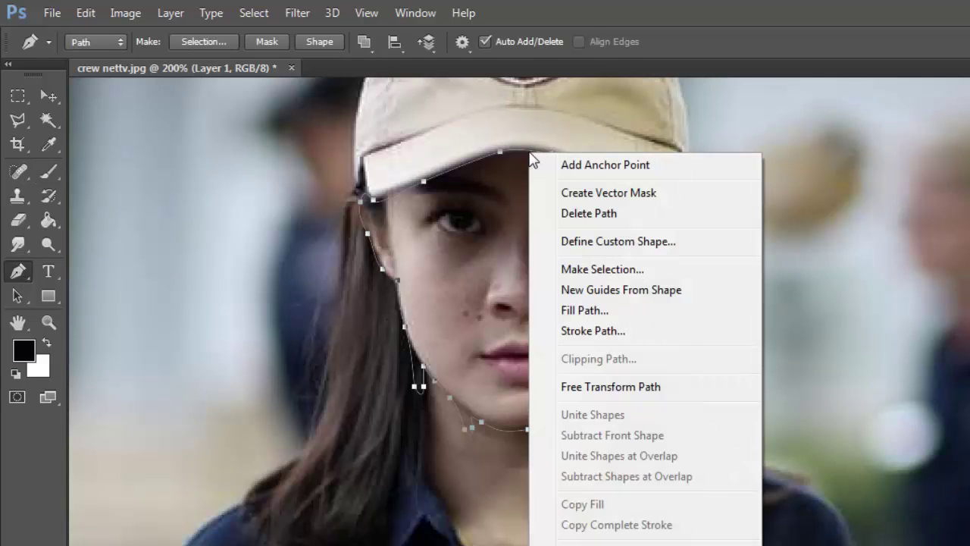
click(602, 334)
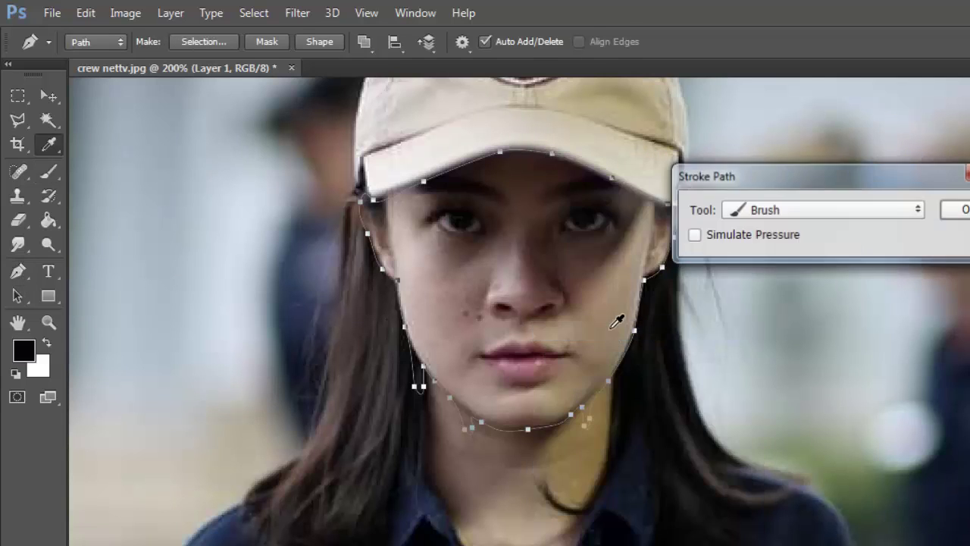
click(957, 210)
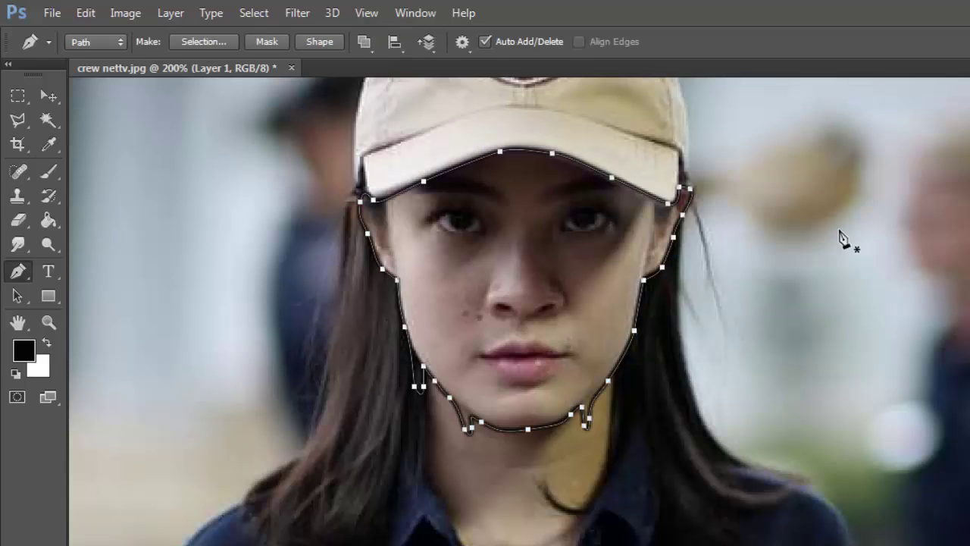
right_click(561, 162)
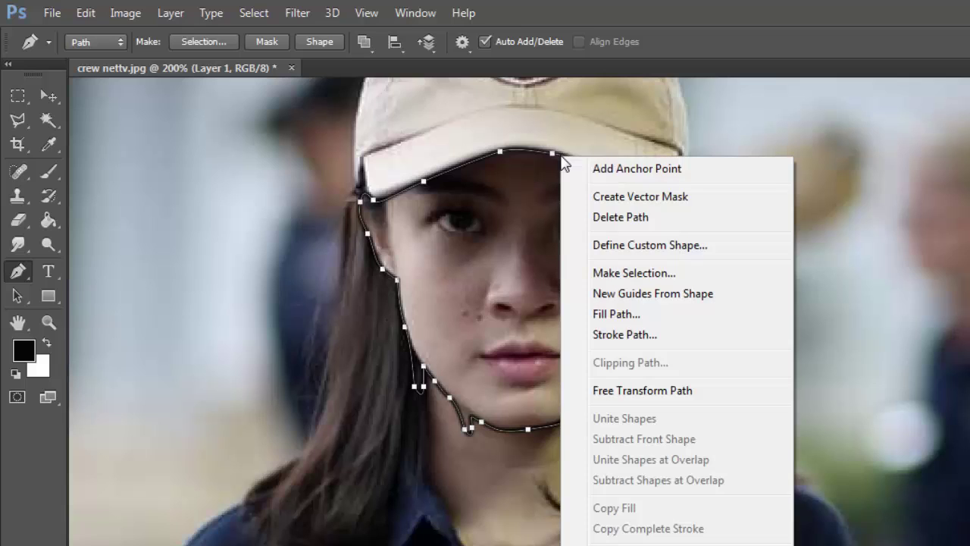
click(603, 218)
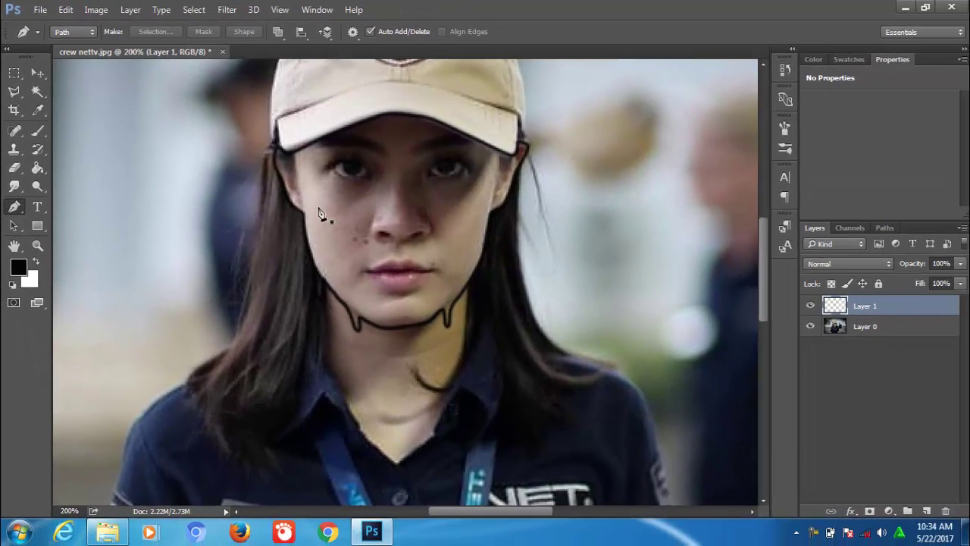
Lower Layer 0's opacity to 93%
click(892, 329)
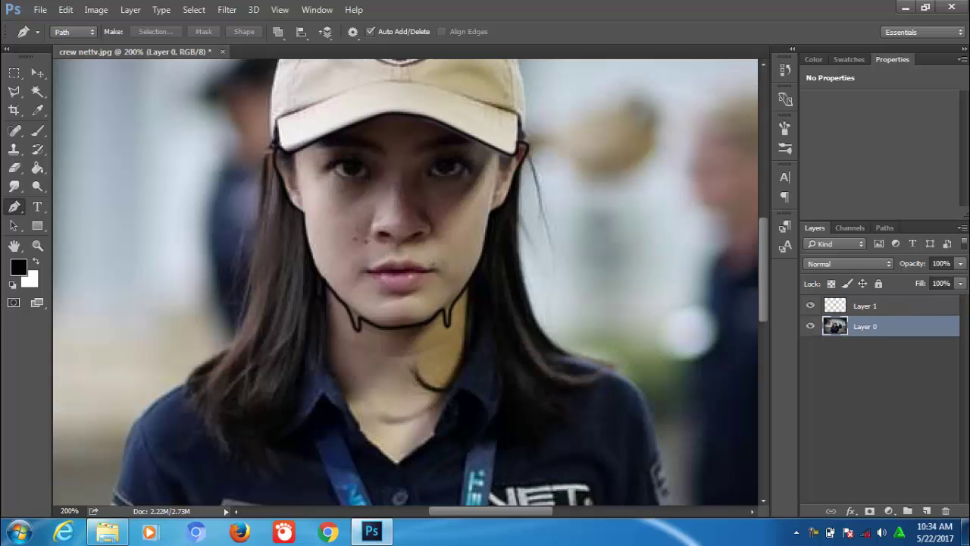
click(961, 263)
mouse_move(961, 278)
mouse_down()
mouse_move(943, 283)
mouse_move(956, 282)
mouse_up()
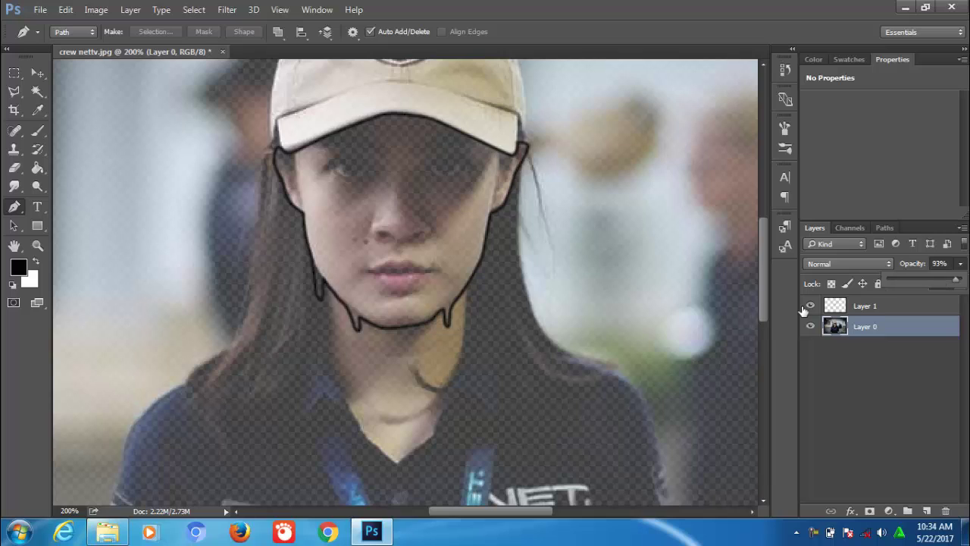
Zoom the face to 400% and pan to the eyes and cap brim for brushing
click(37, 246)
click(413, 190)
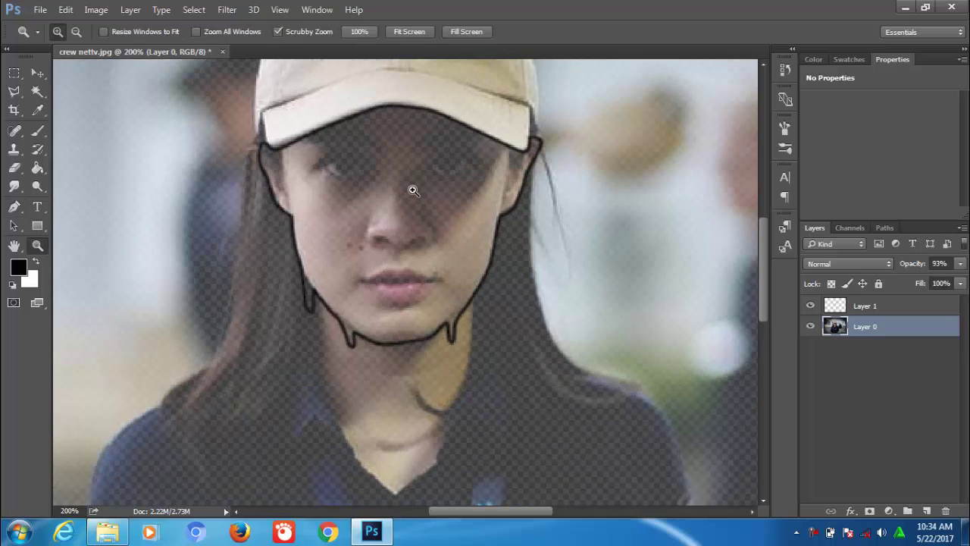
click(425, 180)
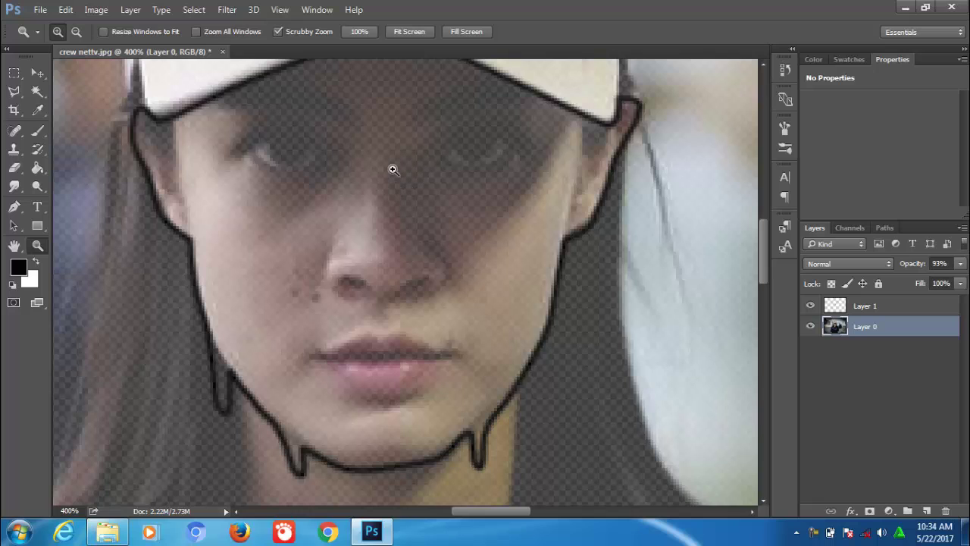
drag(392, 168, 407, 219)
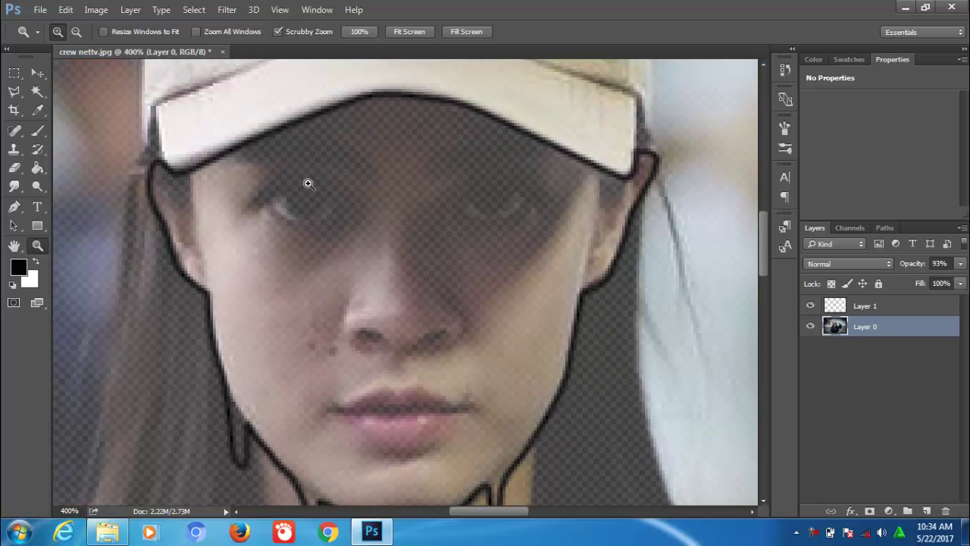
click(37, 130)
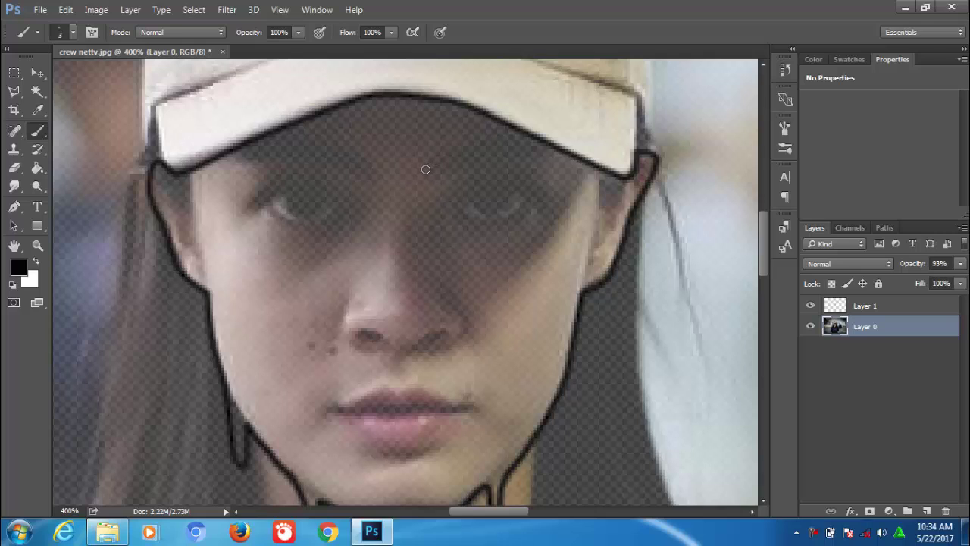
Paint black eyebrow lines over both brows on Layer 1
click(855, 307)
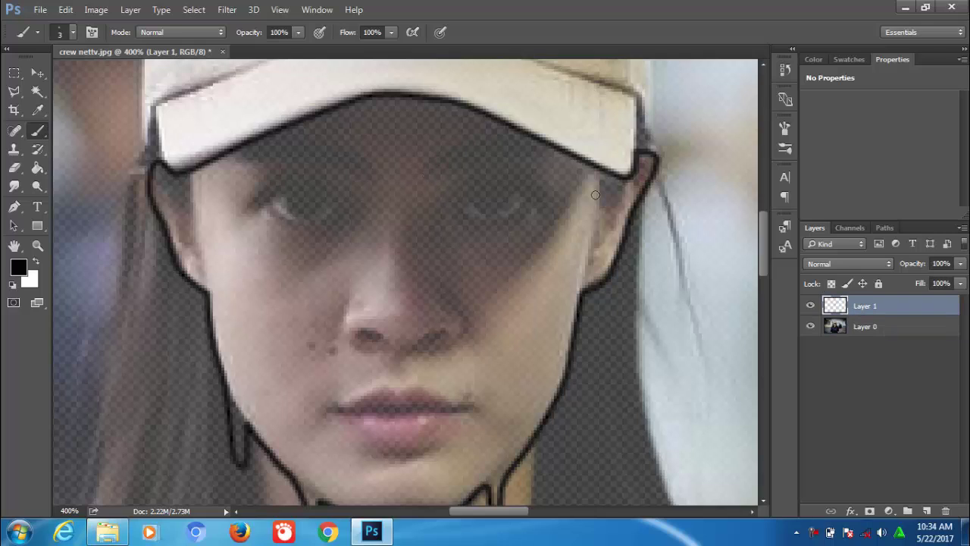
mouse_move(425, 171)
mouse_down()
mouse_move(530, 151)
mouse_move(481, 151)
mouse_up()
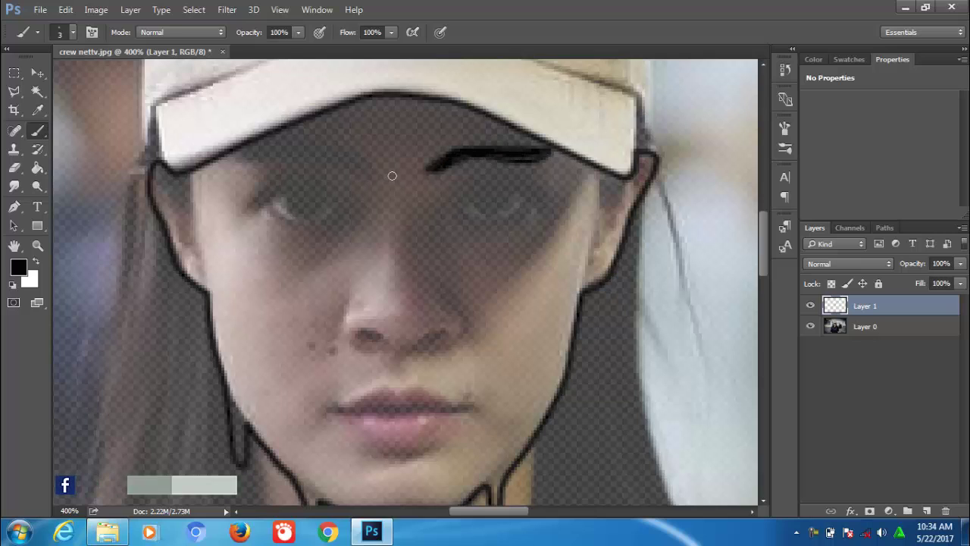
drag(352, 159, 364, 172)
mouse_move(243, 151)
mouse_down()
mouse_move(299, 154)
mouse_move(357, 176)
mouse_move(241, 151)
mouse_up()
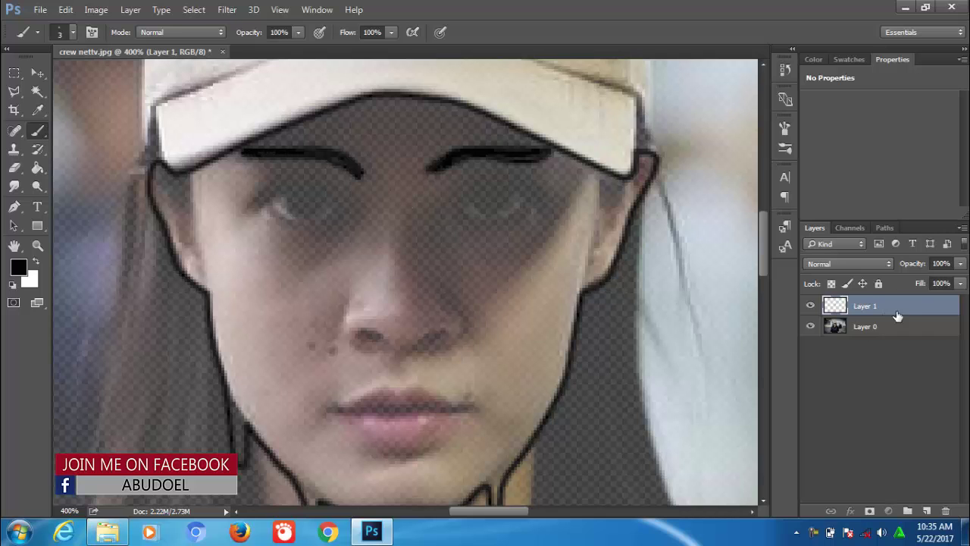
Readjust Layer 0's opacity and return to Layer 1 for painting
click(865, 326)
click(961, 263)
drag(961, 282, 964, 283)
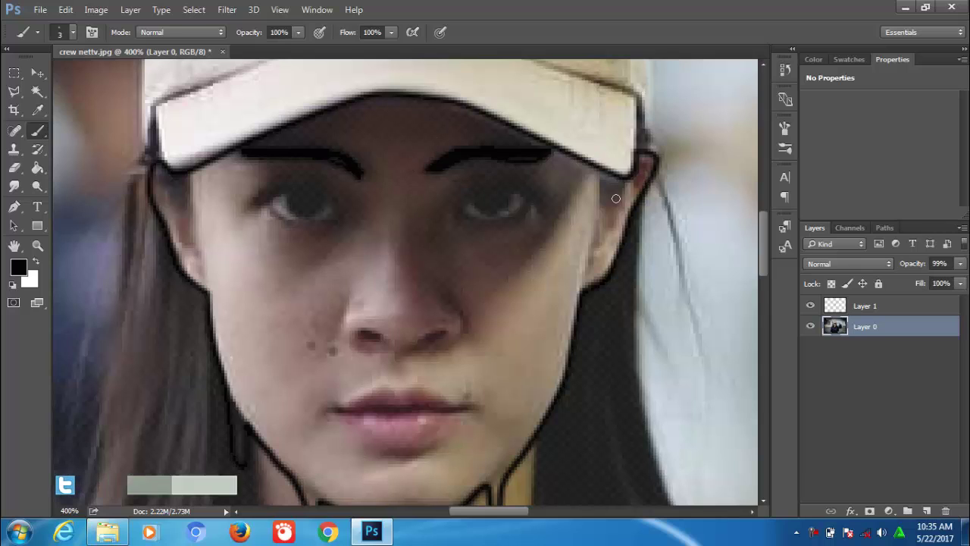
key(alt+bracketright)
Outline the right eye's lids and add corner and under-eye curves on the left eye
mouse_move(434, 205)
mouse_down()
mouse_move(485, 189)
mouse_move(559, 199)
mouse_move(593, 180)
mouse_up()
mouse_move(540, 197)
mouse_down()
mouse_move(491, 217)
mouse_move(449, 214)
mouse_move(508, 245)
mouse_move(465, 255)
mouse_move(505, 264)
mouse_move(564, 242)
mouse_up()
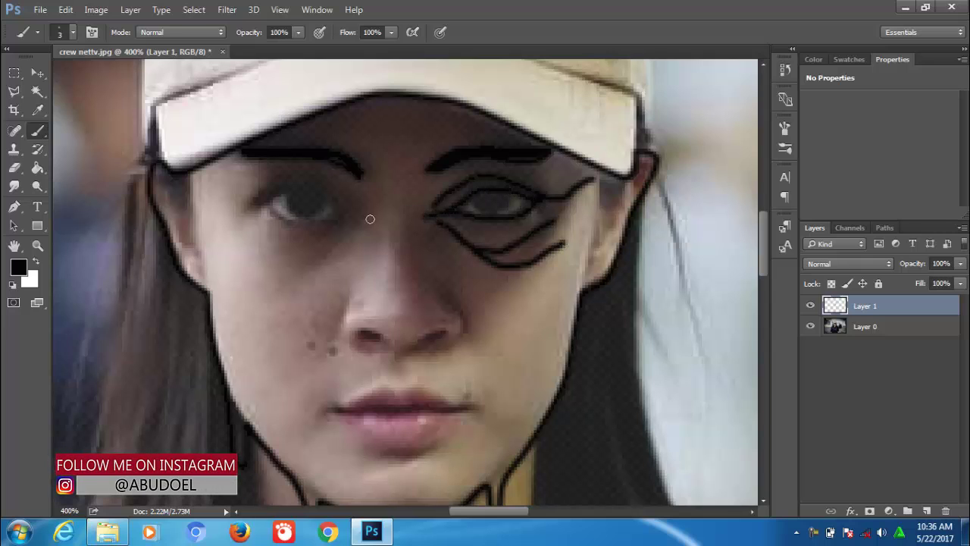
mouse_move(265, 201)
mouse_down()
mouse_move(196, 209)
mouse_move(360, 209)
mouse_move(321, 174)
mouse_move(227, 201)
mouse_up()
drag(359, 221, 249, 284)
mouse_move(357, 218)
mouse_down()
mouse_move(322, 249)
mouse_move(213, 249)
mouse_up()
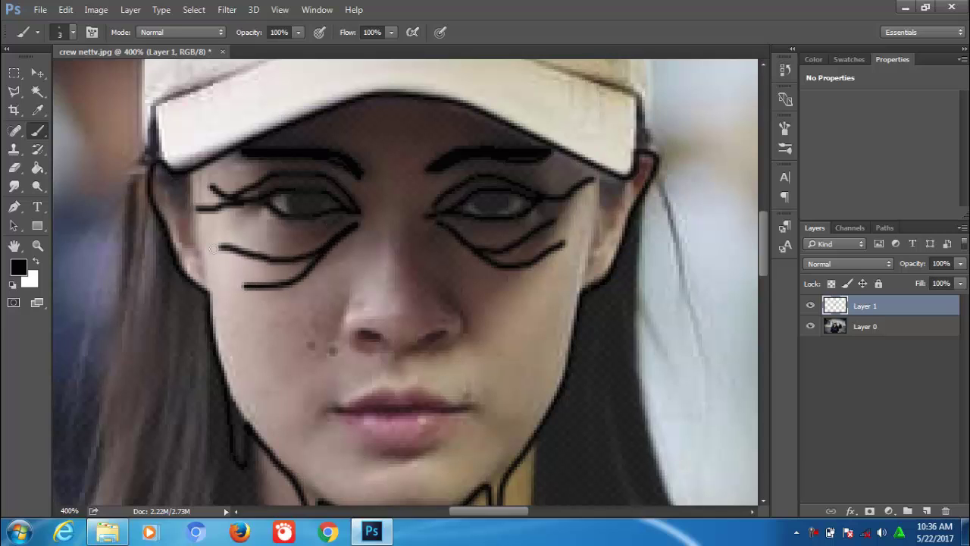
Ink lines between the brows, down the nose around the nostril, and the upper lip, undoing one stray stroke
mouse_move(319, 248)
mouse_down()
mouse_move(261, 241)
mouse_move(226, 223)
mouse_up()
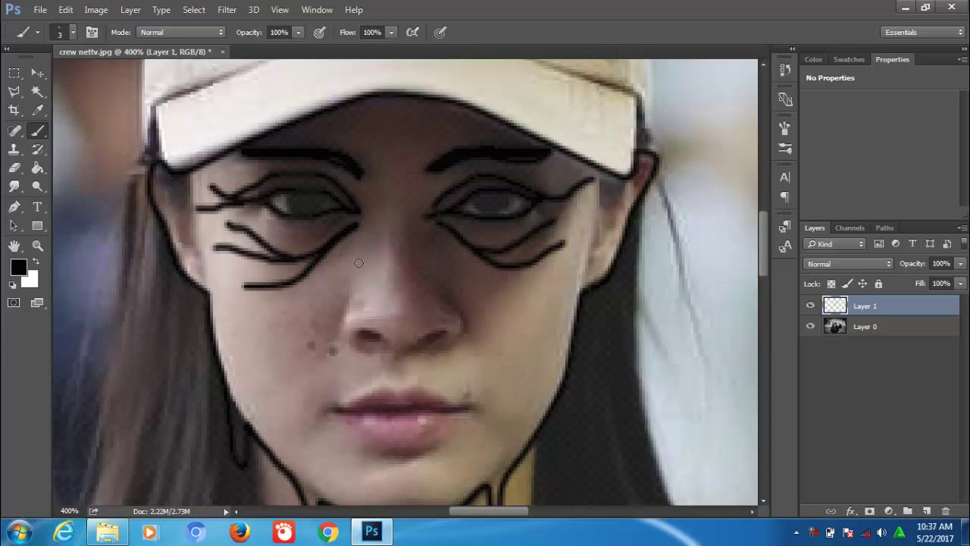
mouse_move(407, 216)
mouse_down()
mouse_move(412, 256)
mouse_move(429, 281)
mouse_up()
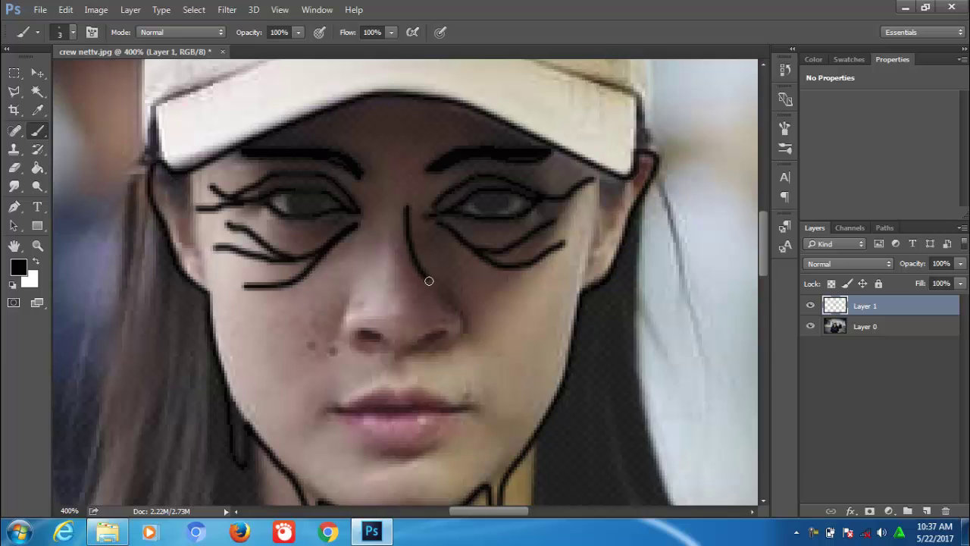
mouse_move(412, 197)
mouse_down()
mouse_move(468, 161)
mouse_move(416, 147)
mouse_move(455, 125)
mouse_up()
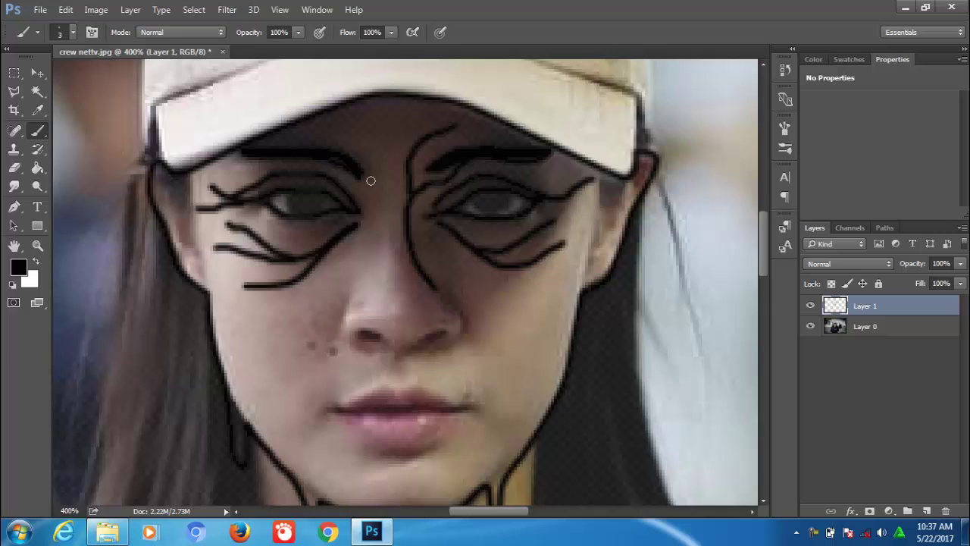
mouse_move(379, 193)
mouse_down()
mouse_move(362, 147)
mouse_move(325, 134)
mouse_up()
key(ctrl+z)
mouse_move(464, 317)
mouse_down()
mouse_move(449, 344)
mouse_move(440, 338)
mouse_move(418, 350)
mouse_move(367, 342)
mouse_move(335, 320)
mouse_move(345, 309)
mouse_up()
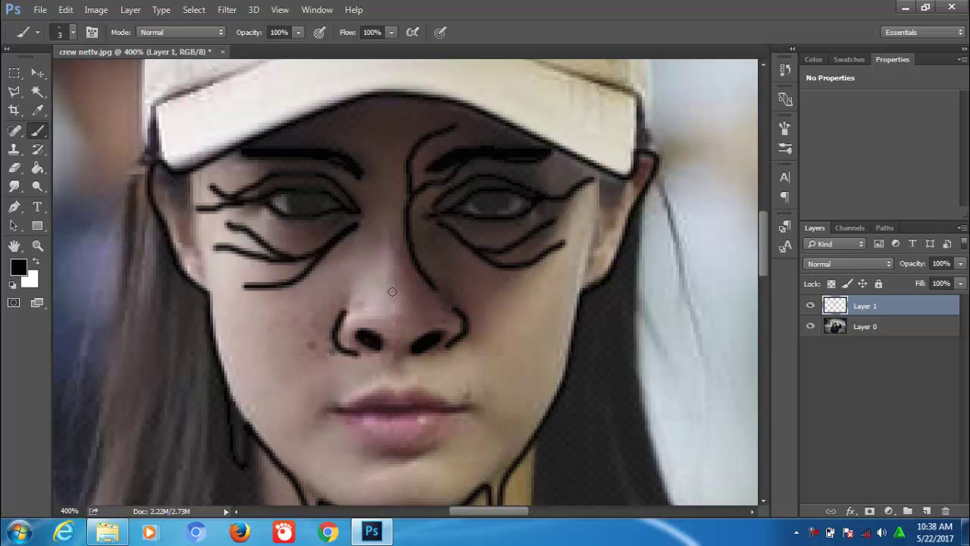
mouse_move(324, 410)
mouse_down()
mouse_move(369, 391)
mouse_move(423, 390)
mouse_move(452, 407)
mouse_move(415, 446)
mouse_move(375, 451)
mouse_move(320, 409)
mouse_up()
Draw the line between the lips and a curved line across the chin
drag(467, 416, 321, 410)
drag(497, 318, 518, 227)
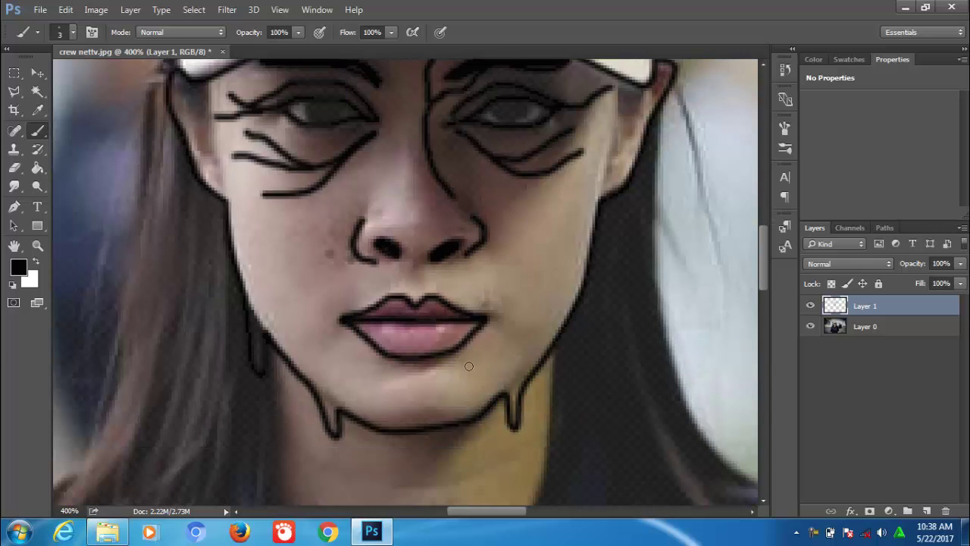
mouse_move(470, 366)
mouse_down()
mouse_move(394, 376)
mouse_move(364, 395)
mouse_up()
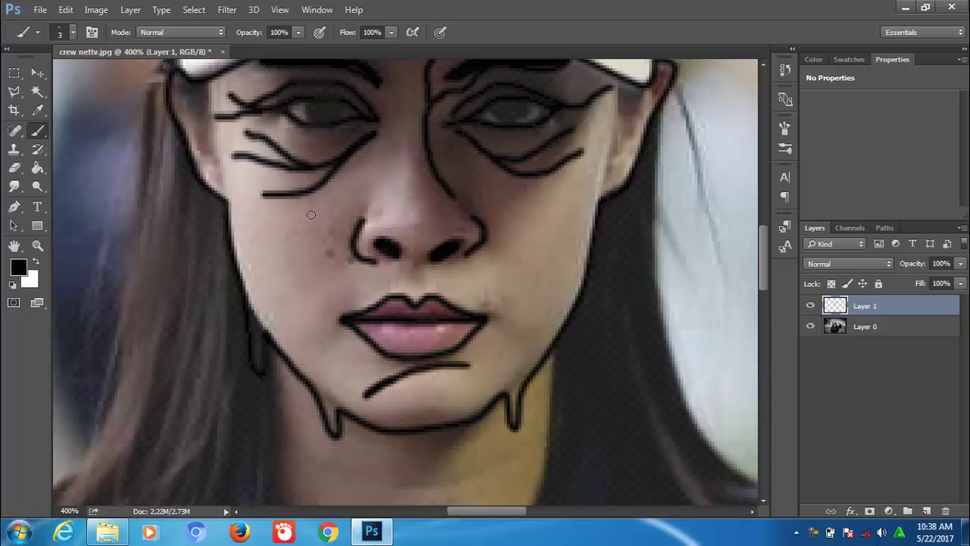
Add zigzag and U-shaped drips on both cheeks, beside the nose and on the chin, undoing bad strokes
mouse_move(256, 243)
mouse_down()
mouse_move(274, 250)
mouse_move(282, 269)
mouse_move(297, 240)
mouse_up()
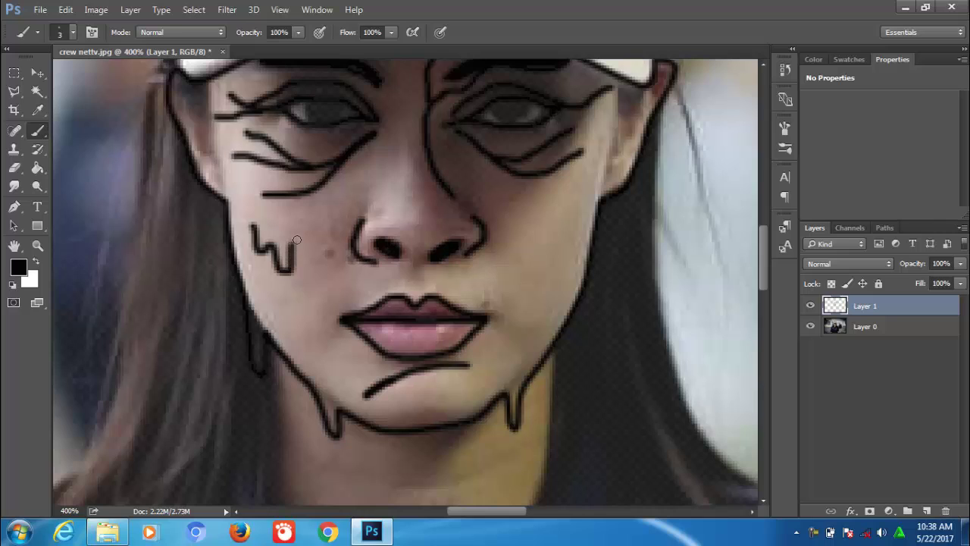
mouse_move(519, 197)
mouse_down()
mouse_move(544, 228)
mouse_move(583, 191)
mouse_up()
mouse_move(517, 259)
mouse_down()
mouse_move(527, 303)
mouse_move(556, 248)
mouse_up()
key(ctrl+z)
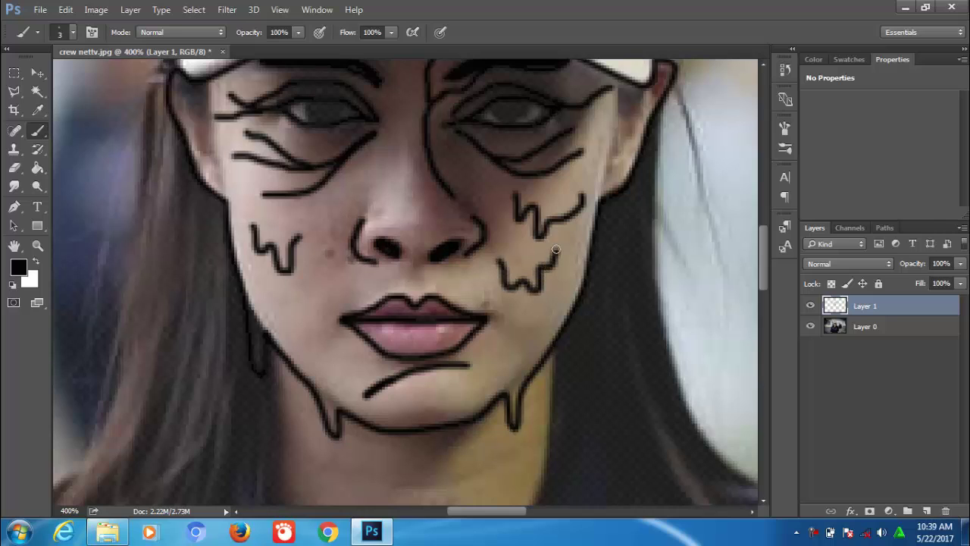
mouse_move(312, 270)
mouse_down()
mouse_move(326, 282)
mouse_move(340, 252)
mouse_up()
drag(353, 182, 331, 197)
drag(337, 215, 344, 242)
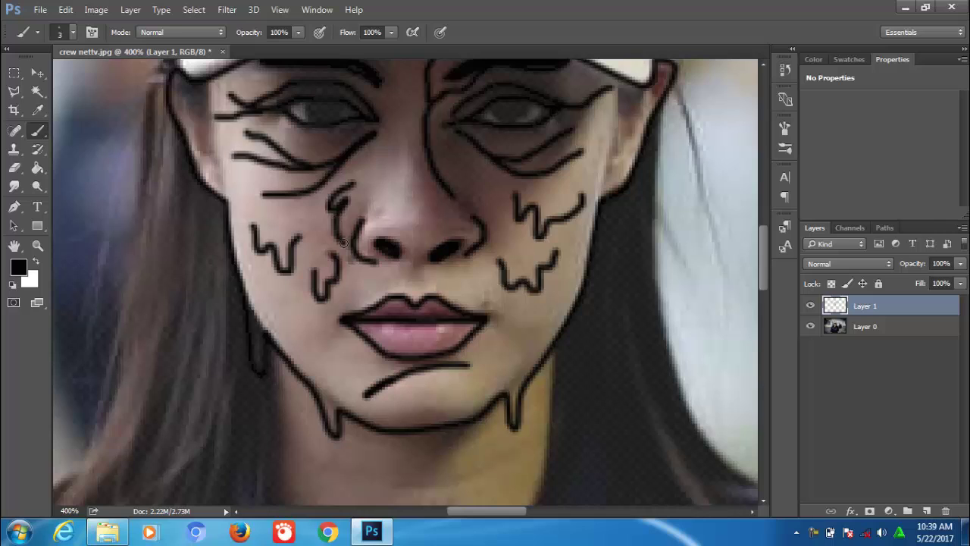
key(ctrl+z)
mouse_move(319, 200)
mouse_down()
mouse_move(325, 226)
mouse_move(331, 198)
mouse_up()
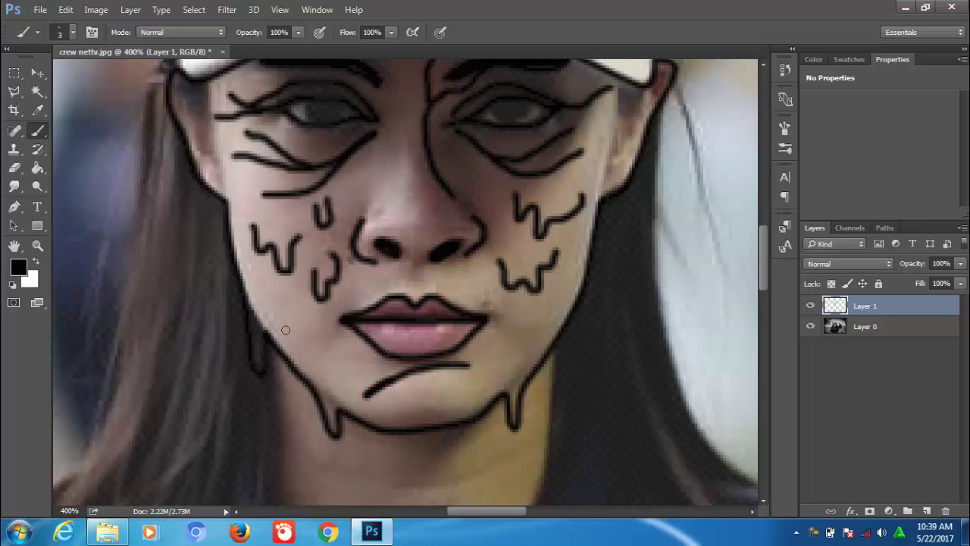
mouse_move(276, 300)
mouse_down()
mouse_move(284, 332)
mouse_move(290, 313)
mouse_move(349, 362)
mouse_move(332, 324)
mouse_up()
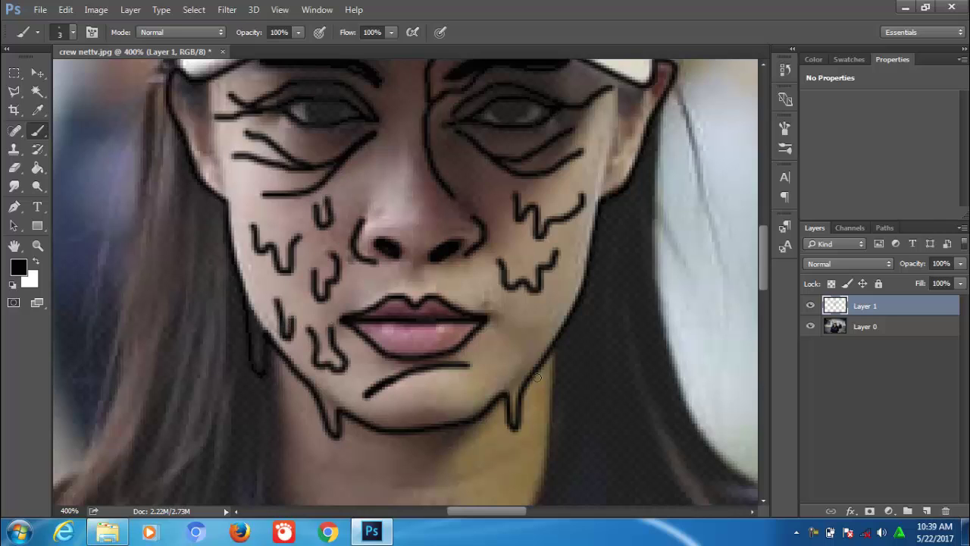
mouse_move(524, 314)
mouse_down()
mouse_move(520, 356)
mouse_move(496, 365)
mouse_move(491, 349)
mouse_up()
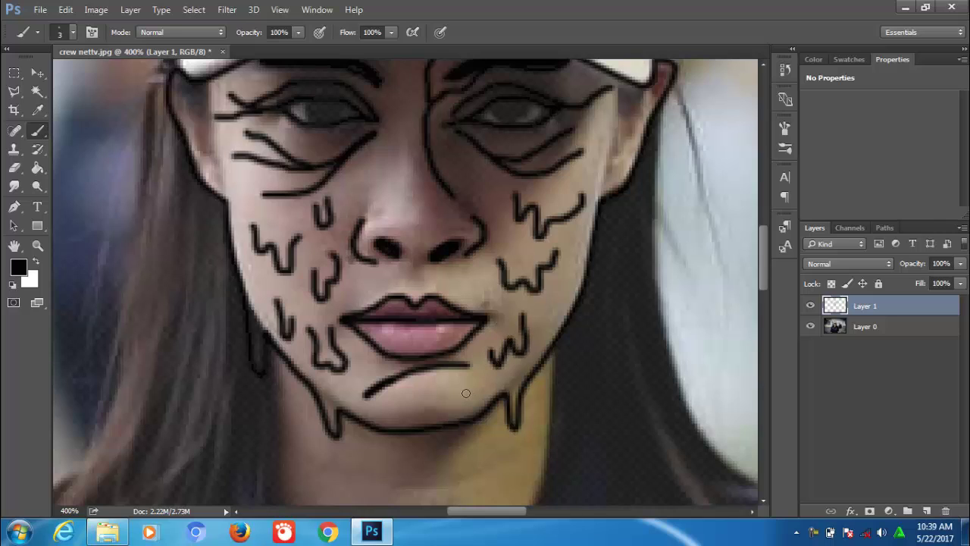
mouse_move(458, 390)
mouse_down()
mouse_move(446, 385)
mouse_move(411, 410)
mouse_up()
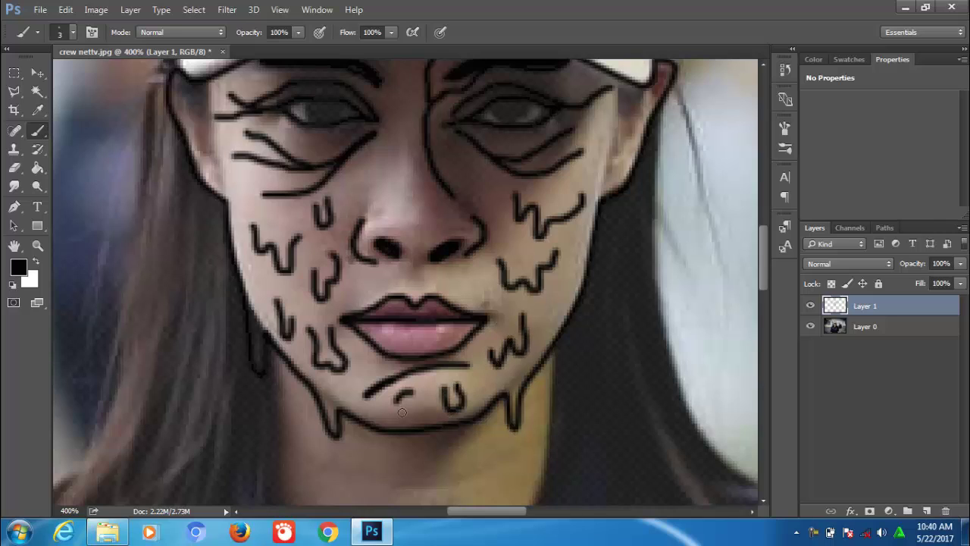
Add drips under the eyes, around the upper lip and right cheek, plus droplets below the jaw and chin
mouse_move(391, 124)
mouse_down()
mouse_move(369, 179)
mouse_move(361, 165)
mouse_move(375, 216)
mouse_move(428, 216)
mouse_up()
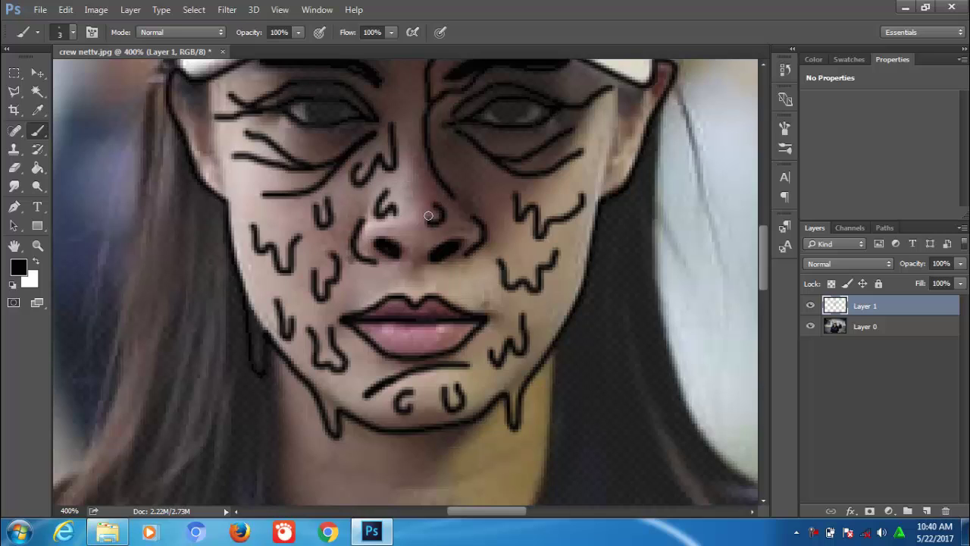
drag(358, 284, 382, 286)
mouse_move(475, 270)
mouse_down()
mouse_move(447, 291)
mouse_move(442, 276)
mouse_up()
mouse_move(451, 149)
mouse_down()
mouse_move(466, 194)
mouse_move(496, 202)
mouse_move(483, 203)
mouse_up()
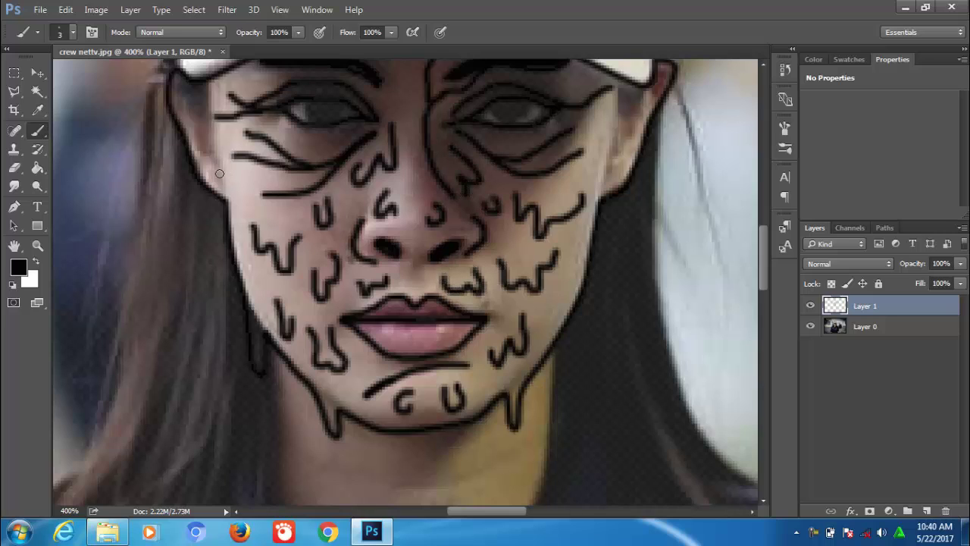
mouse_move(218, 160)
mouse_down()
mouse_move(241, 198)
mouse_move(265, 210)
mouse_move(237, 176)
mouse_move(238, 195)
mouse_move(249, 176)
mouse_up()
key(ctrl+z)
key(ctrl+z)
mouse_move(576, 277)
mouse_down()
mouse_move(587, 333)
mouse_move(547, 304)
mouse_up()
mouse_move(595, 218)
mouse_down()
mouse_move(591, 237)
mouse_move(582, 236)
mouse_up()
mouse_move(227, 244)
mouse_down()
mouse_move(205, 293)
mouse_move(174, 321)
mouse_up()
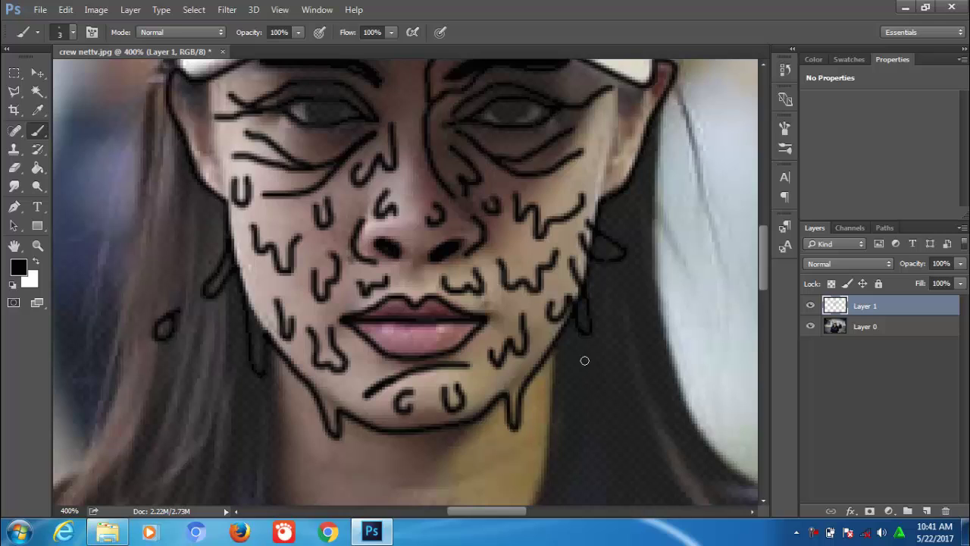
drag(585, 361, 588, 373)
drag(522, 445, 518, 447)
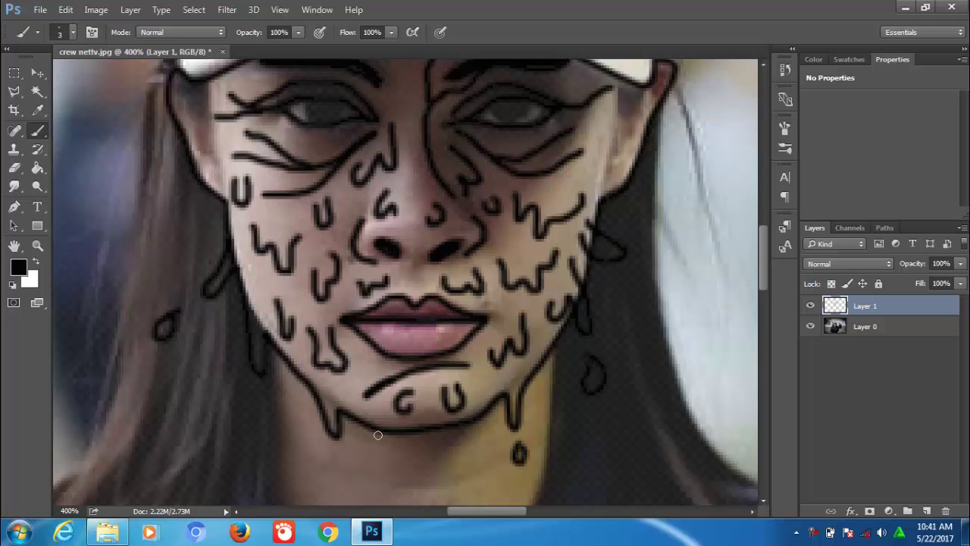
mouse_move(339, 449)
mouse_down()
mouse_move(334, 459)
mouse_move(343, 453)
mouse_up()
Outline both ears and jaw edges and add a wavy drip line across the forehead
drag(628, 134, 594, 195)
drag(588, 158, 592, 213)
mouse_move(612, 166)
mouse_down()
mouse_move(603, 196)
mouse_move(596, 154)
mouse_move(625, 156)
mouse_up()
mouse_move(175, 164)
mouse_down()
mouse_move(171, 184)
mouse_move(156, 190)
mouse_move(182, 219)
mouse_move(170, 203)
mouse_up()
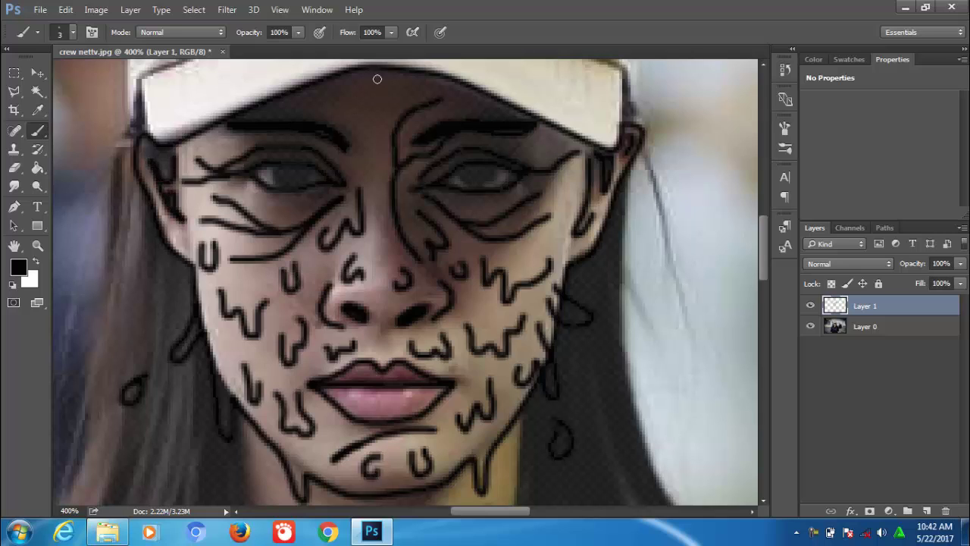
mouse_move(316, 101)
mouse_down()
mouse_move(342, 97)
mouse_move(352, 108)
mouse_move(413, 70)
mouse_up()
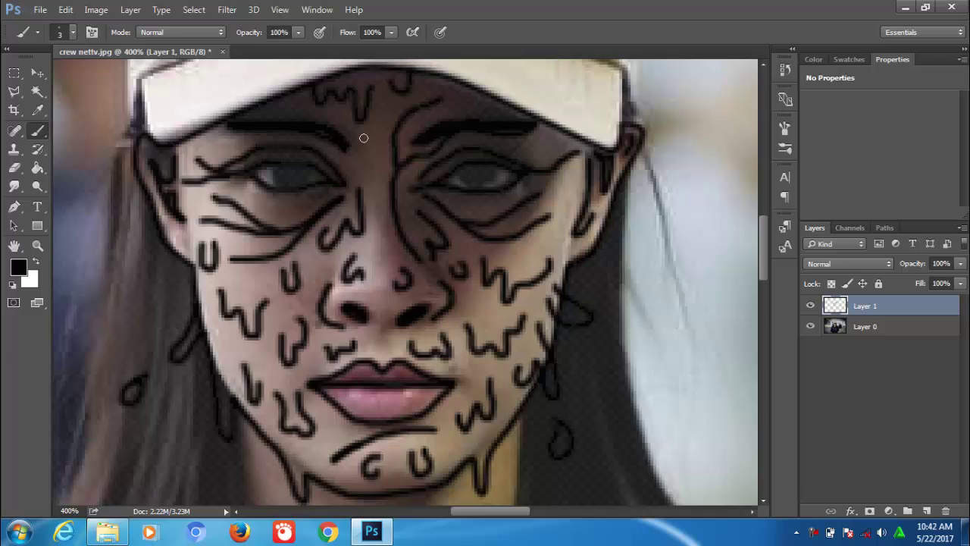
drag(364, 138, 374, 148)
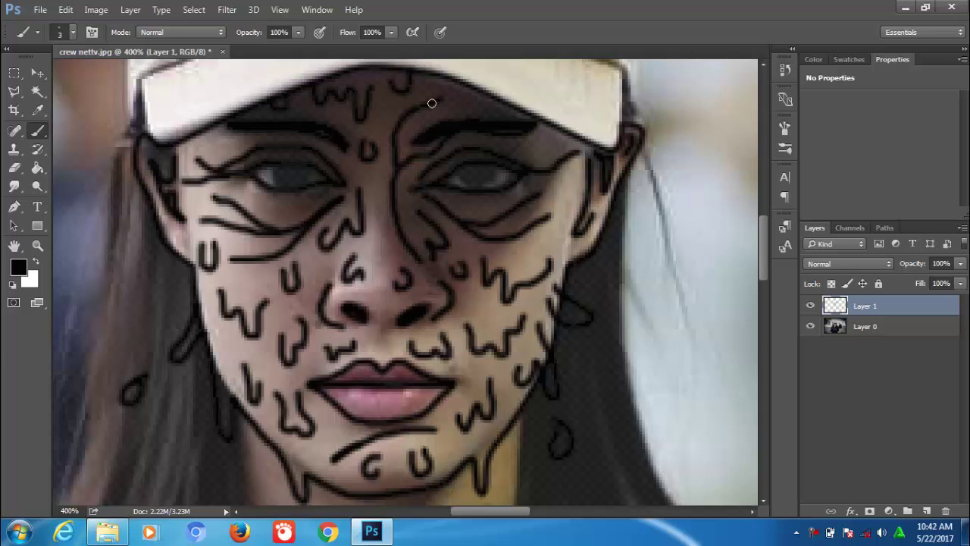
drag(544, 241, 554, 231)
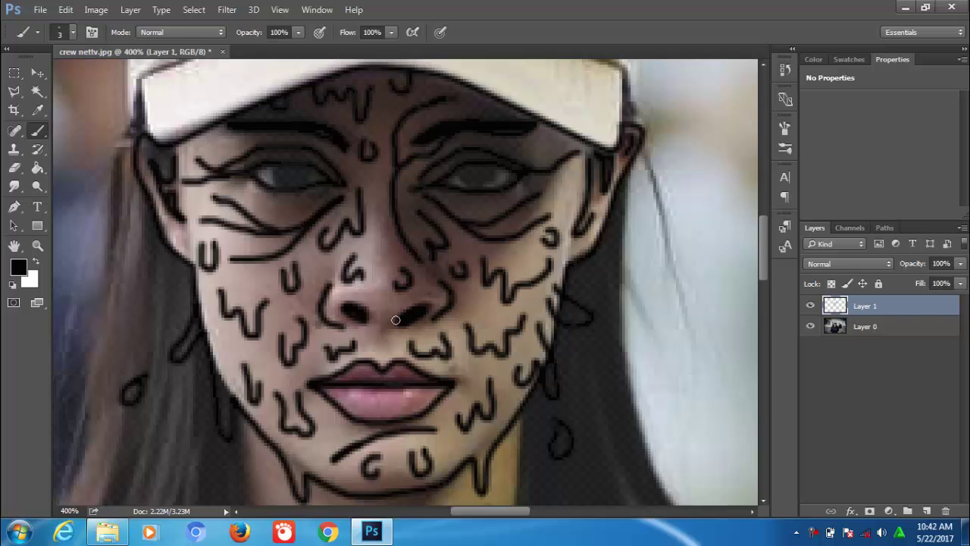
Scroll to the neck and trace the hair edge down to the collar and the neck's right side
scroll(396, 319, down, 3)
scroll(411, 187, down, 2)
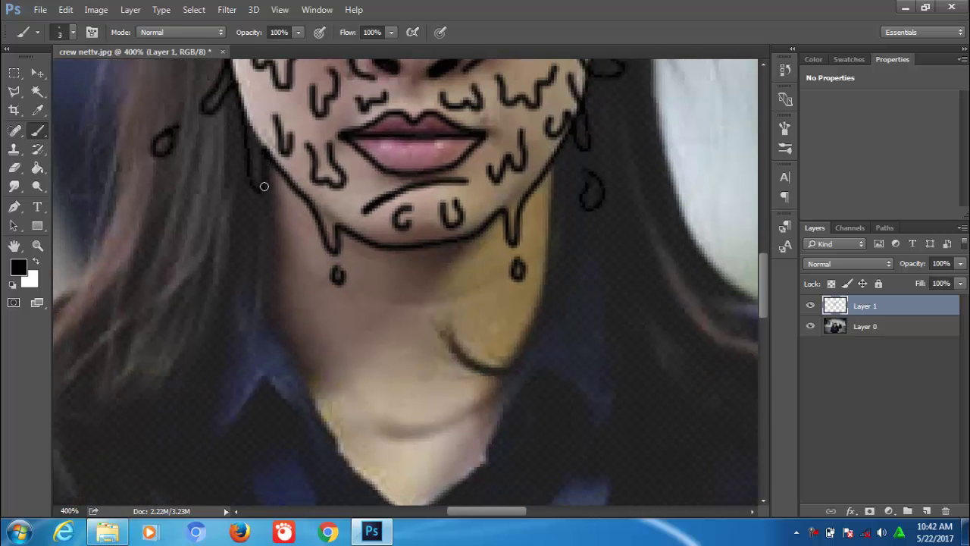
mouse_move(265, 169)
mouse_down()
mouse_move(253, 368)
mouse_move(266, 409)
mouse_move(266, 349)
mouse_move(288, 362)
mouse_move(329, 463)
mouse_move(327, 430)
mouse_move(338, 444)
mouse_up()
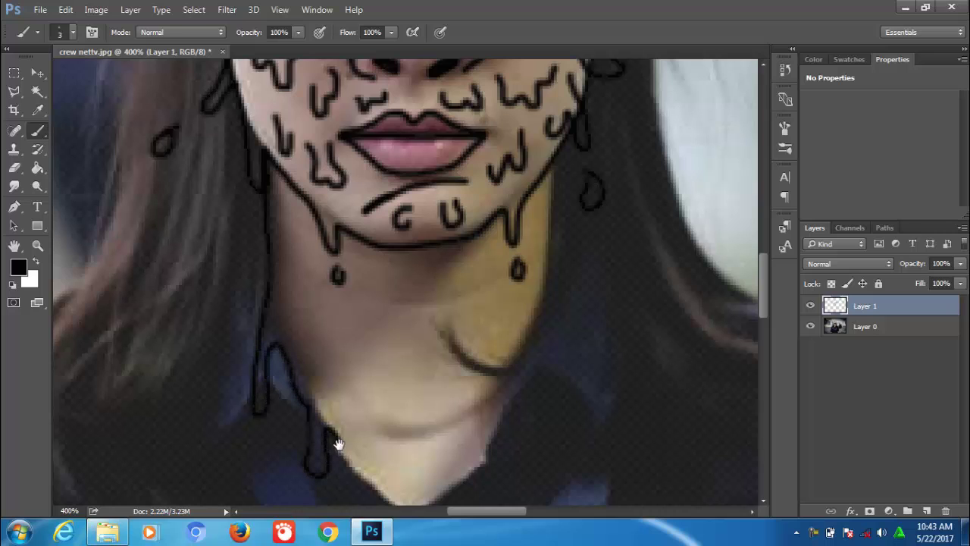
scroll(338, 444, down, 2)
mouse_move(328, 374)
mouse_down()
mouse_move(354, 444)
mouse_move(362, 415)
mouse_move(390, 397)
mouse_move(441, 392)
mouse_move(470, 288)
mouse_move(492, 275)
mouse_move(508, 210)
mouse_move(512, 93)
mouse_move(487, 151)
mouse_up()
drag(505, 87, 502, 215)
Fill the upper neck with W, U and hooked drips, redrawing one as a smaller w
mouse_move(325, 218)
mouse_down()
mouse_move(358, 239)
mouse_move(368, 235)
mouse_up()
mouse_move(428, 255)
mouse_down()
mouse_move(415, 306)
mouse_move(394, 288)
mouse_up()
mouse_move(402, 205)
mouse_down()
mouse_move(406, 232)
mouse_move(422, 213)
mouse_up()
drag(326, 295, 332, 319)
mouse_move(231, 197)
mouse_down()
mouse_move(256, 255)
mouse_move(290, 241)
mouse_up()
mouse_move(230, 132)
mouse_down()
mouse_move(231, 151)
mouse_move(244, 147)
mouse_up()
drag(378, 196, 335, 190)
mouse_move(361, 296)
mouse_down()
mouse_move(372, 338)
mouse_move(413, 350)
mouse_up()
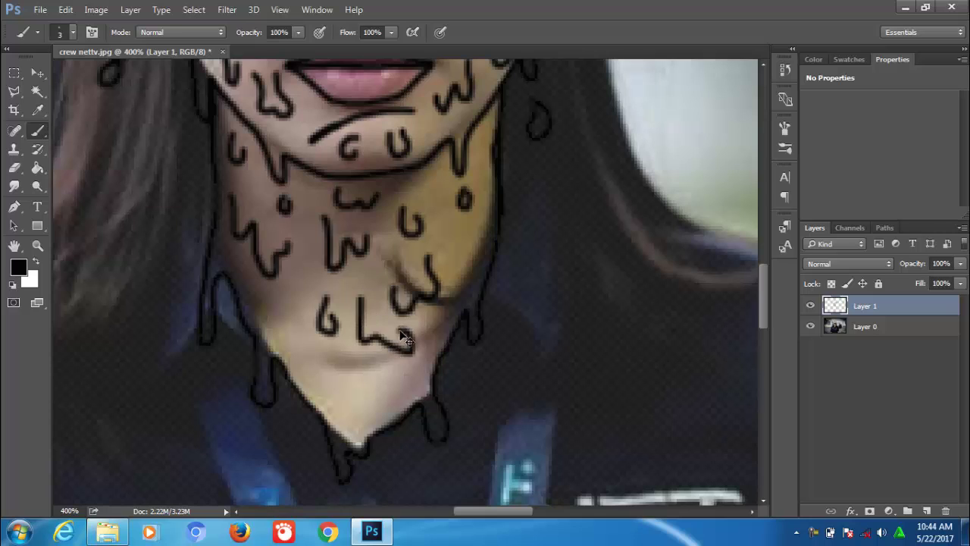
key(ctrl+alt+z)
mouse_move(365, 316)
mouse_down()
mouse_move(370, 356)
mouse_move(402, 334)
mouse_up()
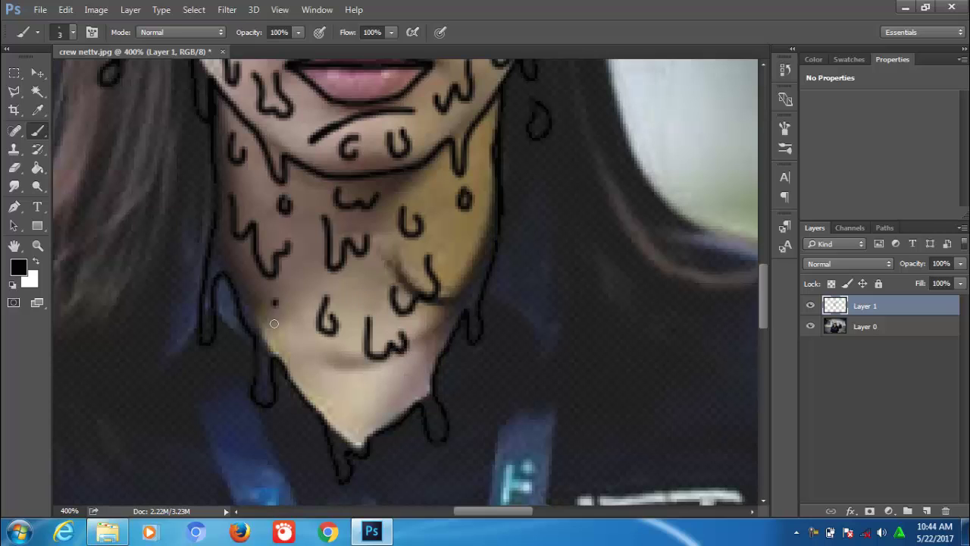
Add more small drips and wavy lines lower on the neck and near the throat
mouse_move(274, 323)
mouse_down()
mouse_move(284, 337)
mouse_move(296, 291)
mouse_up()
mouse_move(307, 353)
mouse_down()
mouse_move(341, 398)
mouse_move(401, 384)
mouse_move(400, 374)
mouse_move(336, 414)
mouse_up()
key(ctrl+alt+z)
drag(342, 345, 354, 351)
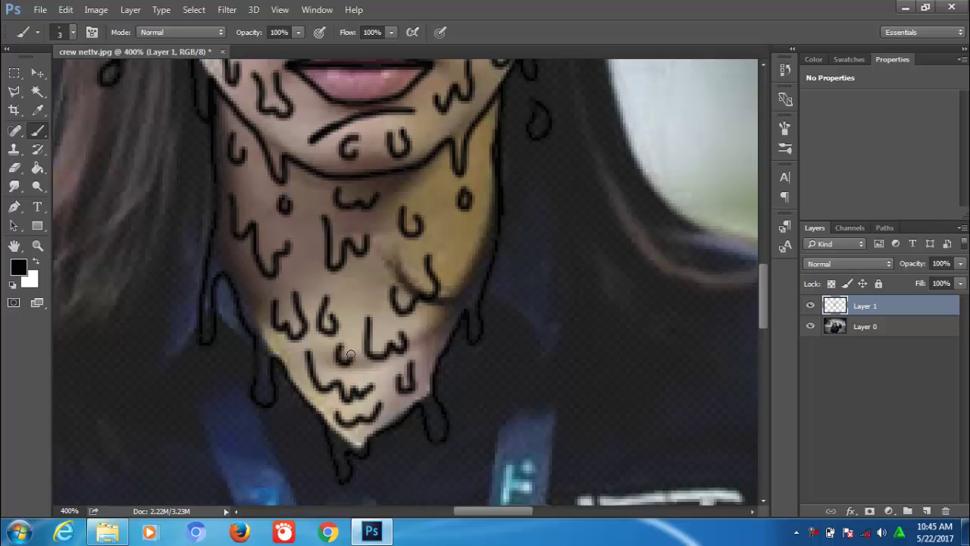
drag(356, 282, 379, 267)
drag(300, 255, 305, 267)
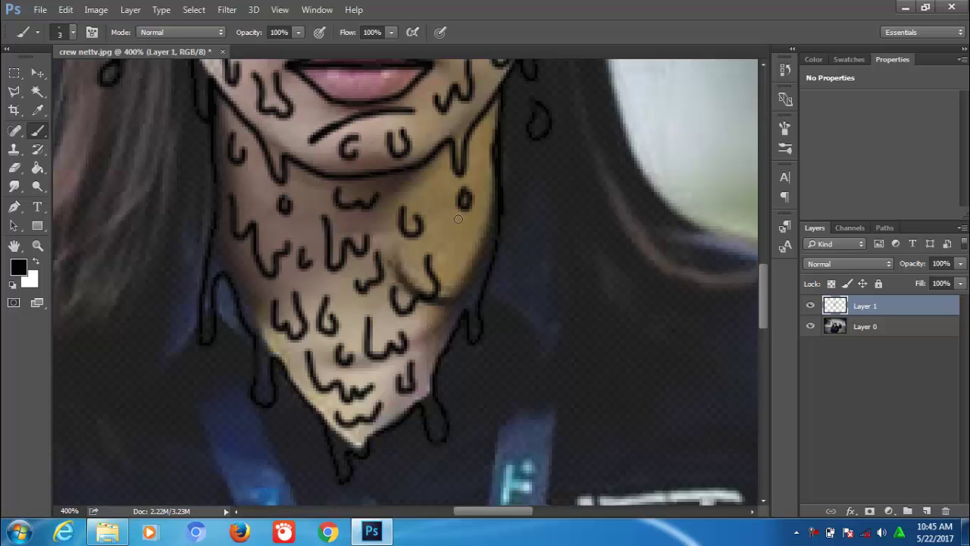
drag(457, 214, 482, 212)
drag(420, 179, 436, 182)
drag(298, 183, 303, 190)
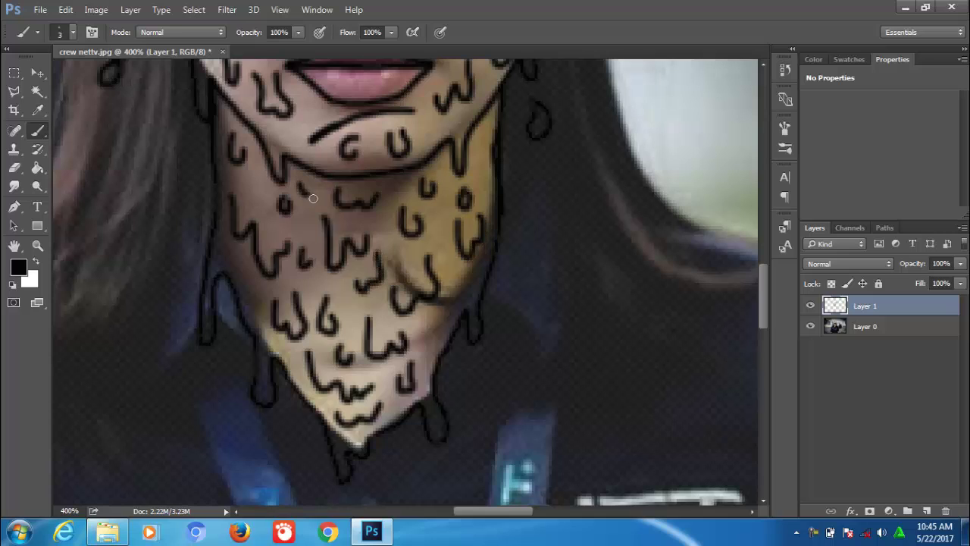
Draw black drip strokes and teardrop droplets over the hair on both sides of the face
drag(766, 301, 762, 252)
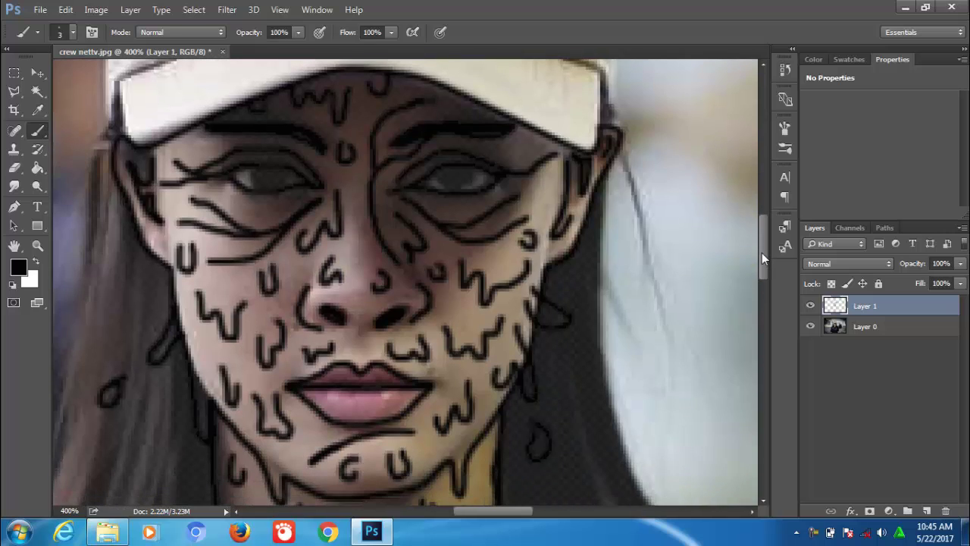
drag(541, 173, 541, 206)
mouse_move(594, 299)
mouse_down()
mouse_move(631, 317)
mouse_move(599, 305)
mouse_up()
drag(591, 355, 641, 391)
drag(139, 276, 146, 277)
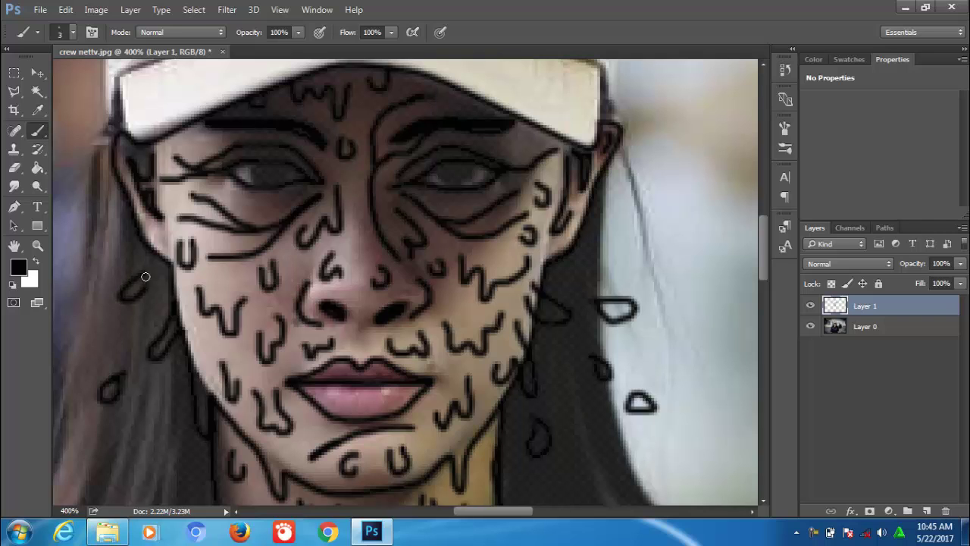
drag(108, 335, 120, 337)
drag(310, 248, 317, 157)
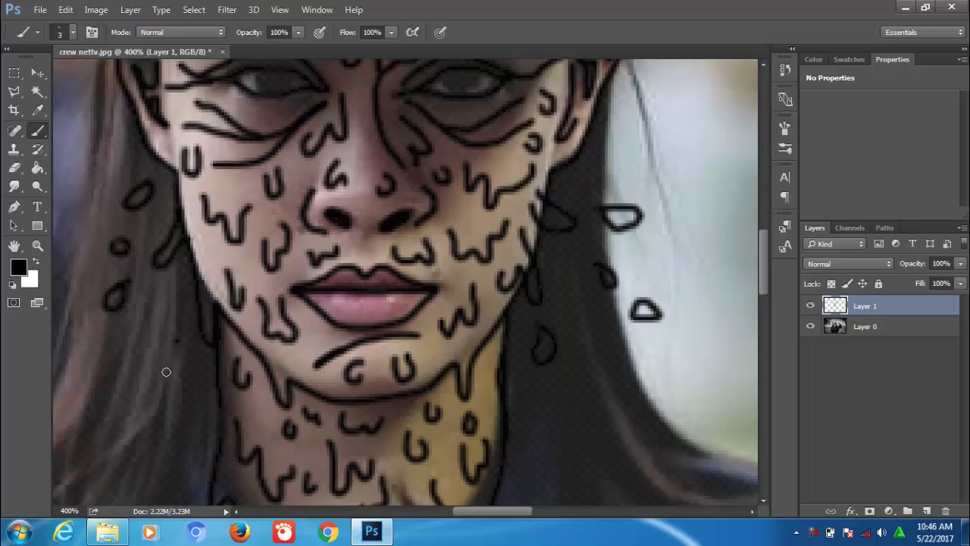
drag(174, 346, 170, 375)
drag(177, 288, 173, 305)
mouse_move(313, 131)
mouse_down()
mouse_move(356, 226)
mouse_move(275, 210)
mouse_up()
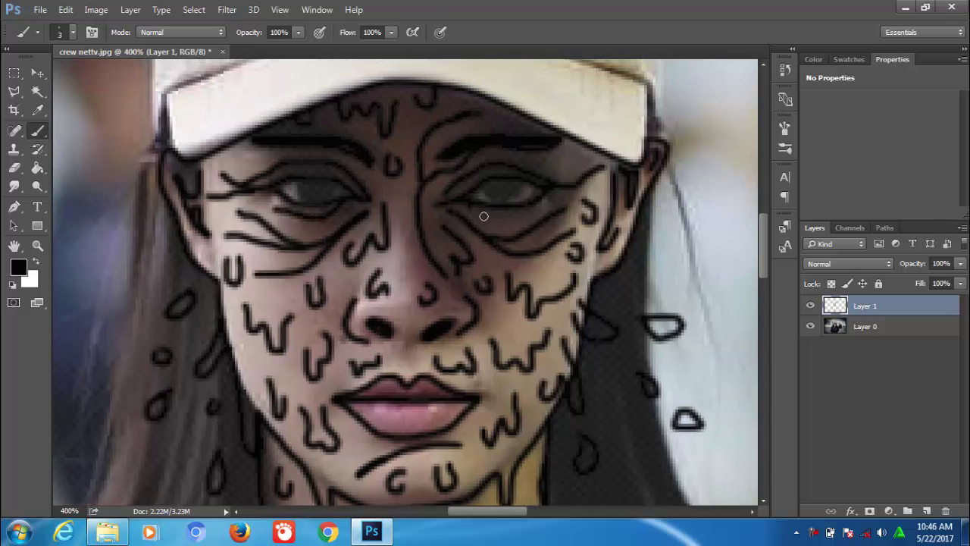
Add black contour lines under the right eye and above both eyes
drag(483, 216, 530, 211)
drag(529, 173, 582, 157)
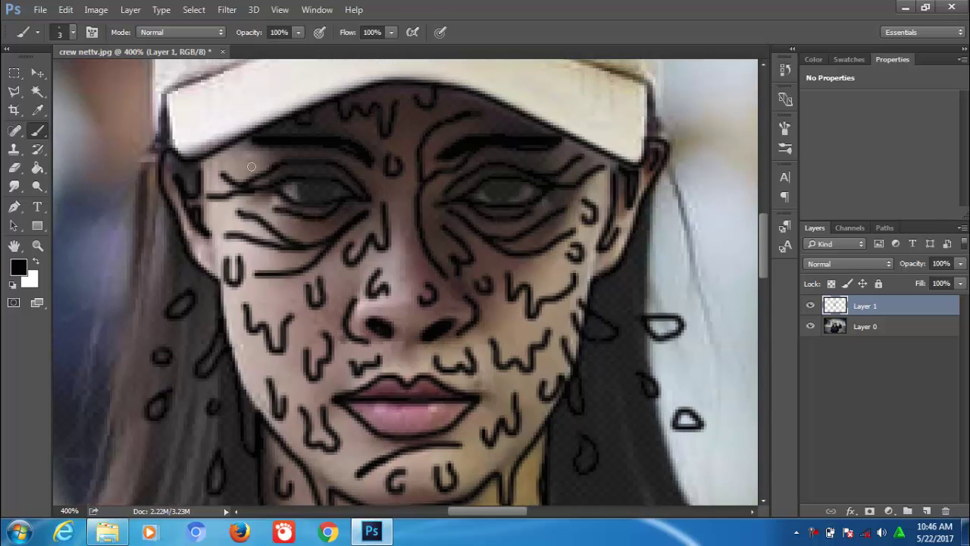
mouse_move(273, 173)
mouse_down()
mouse_move(223, 156)
mouse_move(206, 164)
mouse_move(241, 160)
mouse_move(234, 154)
mouse_up()
Raise the photo Layer 0 to 100% opacity and add a new empty layer above it
click(884, 331)
click(964, 265)
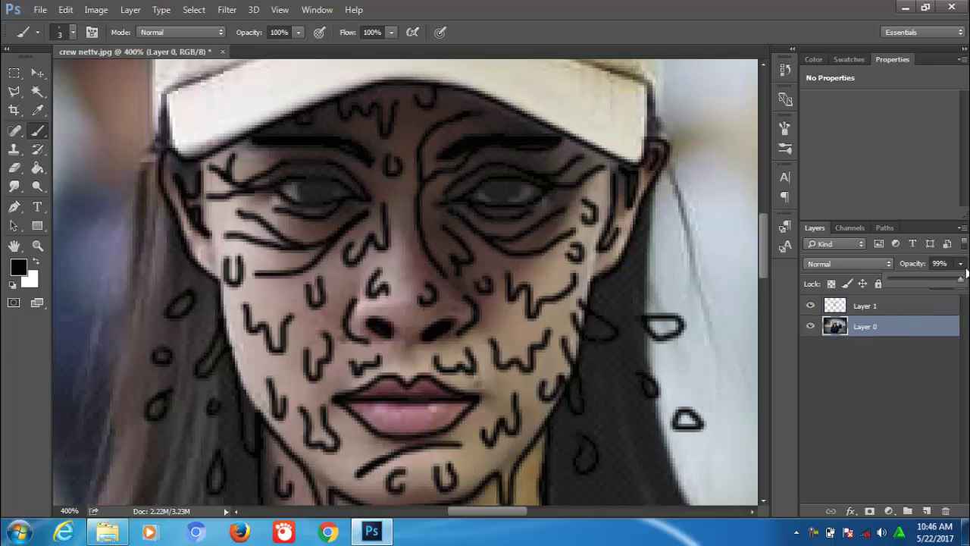
drag(961, 283, 969, 283)
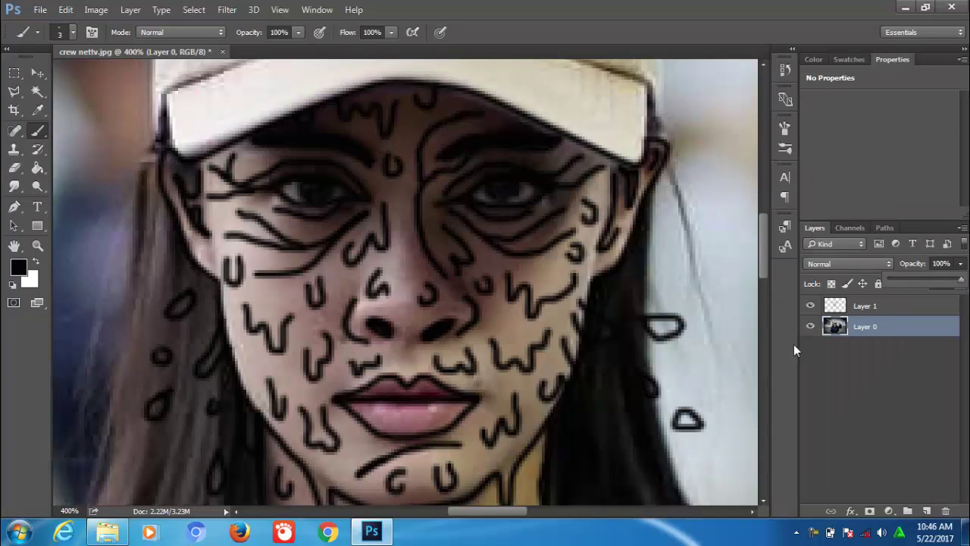
click(894, 317)
click(898, 312)
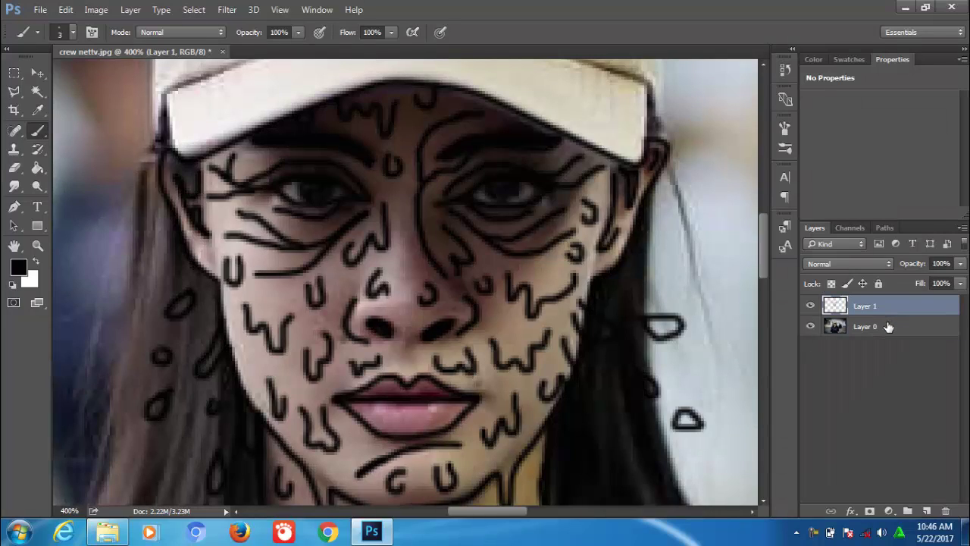
click(888, 326)
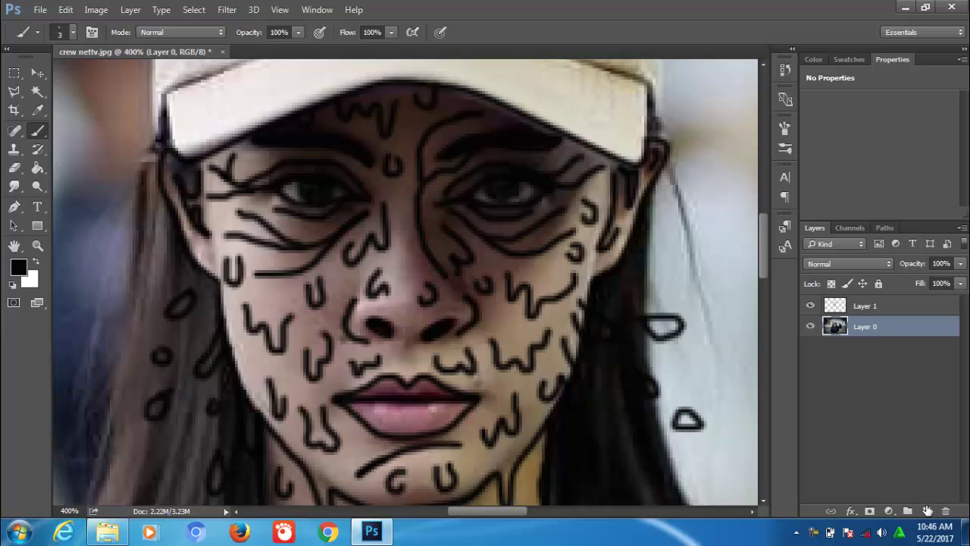
click(926, 511)
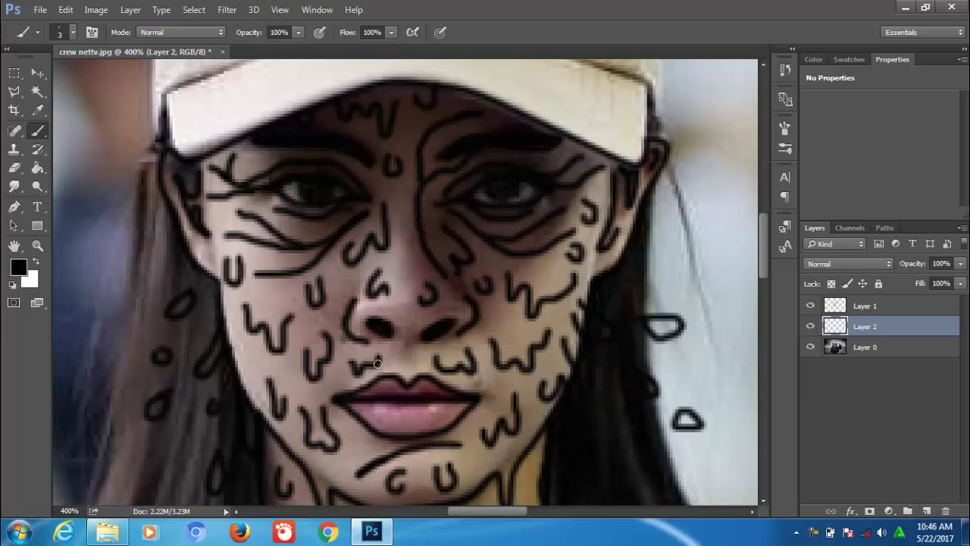
Set the foreground colour to bright orange fc8902
click(20, 268)
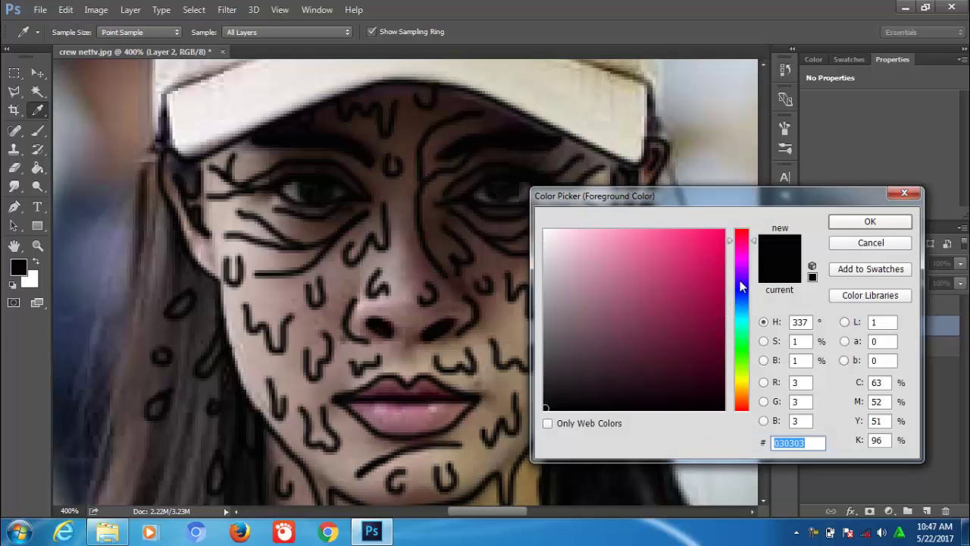
drag(759, 238, 754, 394)
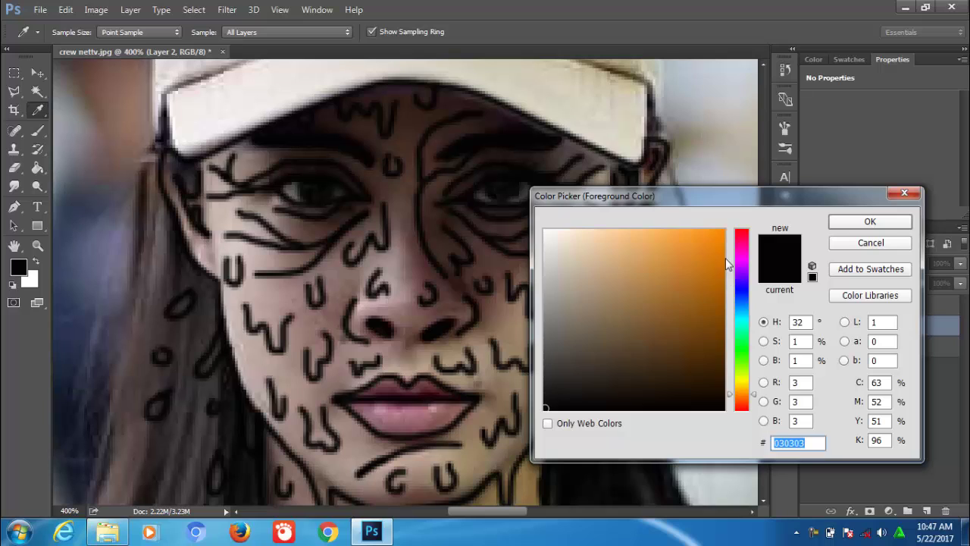
click(723, 232)
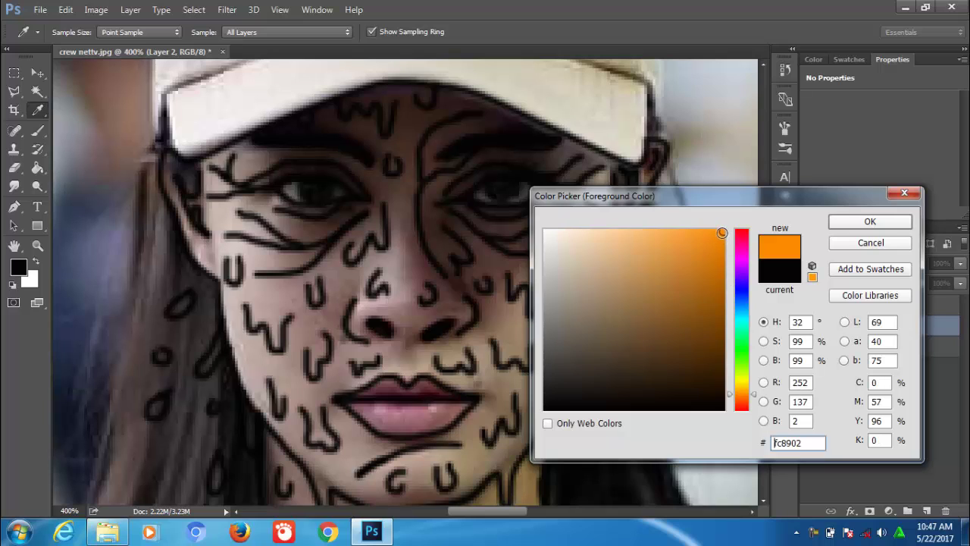
click(857, 226)
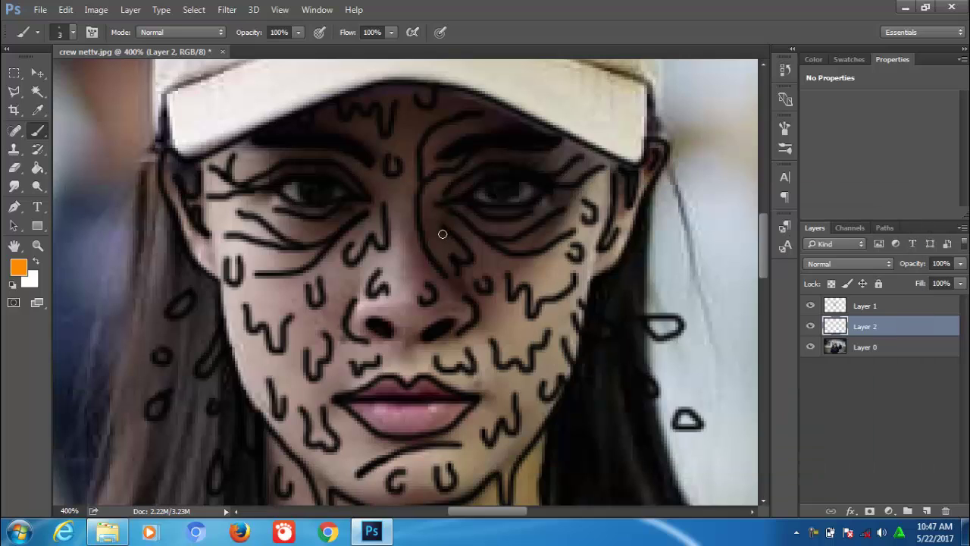
Paint solid orange over the forehead, eyes, nose, cheeks, chin and neck on Layer 2
key(bracketright)
key(bracketright)
key(bracketright)
key(bracketright)
key(bracketright)
key(bracketright)
key(bracketright)
key(bracketright)
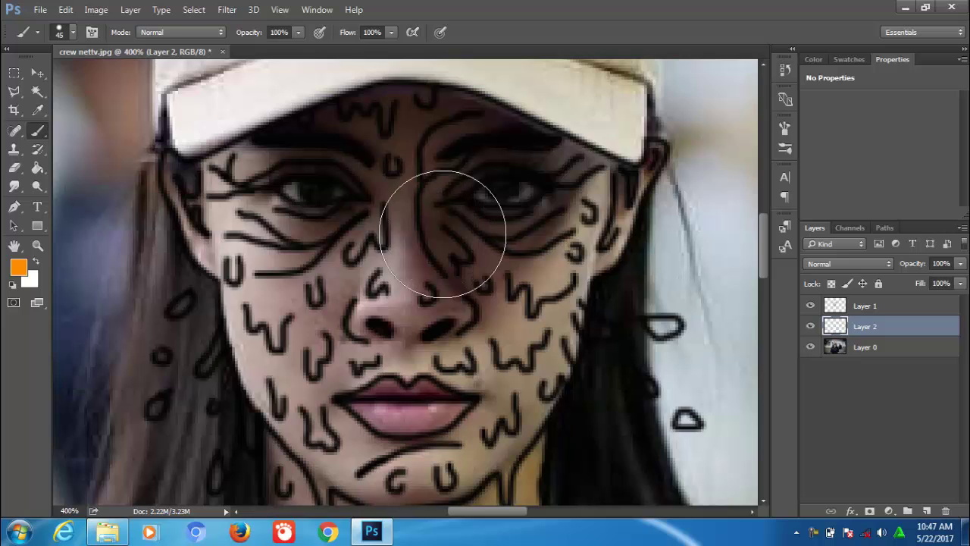
mouse_move(442, 233)
mouse_down()
mouse_move(293, 162)
mouse_move(336, 130)
mouse_move(509, 184)
mouse_move(500, 163)
mouse_move(485, 364)
mouse_move(282, 239)
mouse_move(250, 318)
mouse_move(326, 394)
mouse_move(493, 342)
mouse_move(453, 415)
mouse_move(478, 425)
mouse_up()
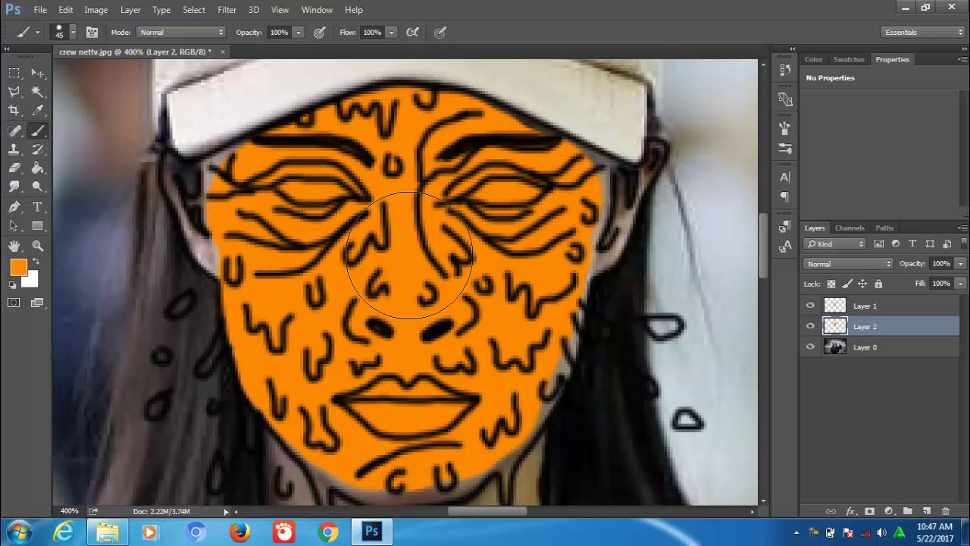
key(bracketleft)
key(bracketleft)
scroll(407, 325, down, 3)
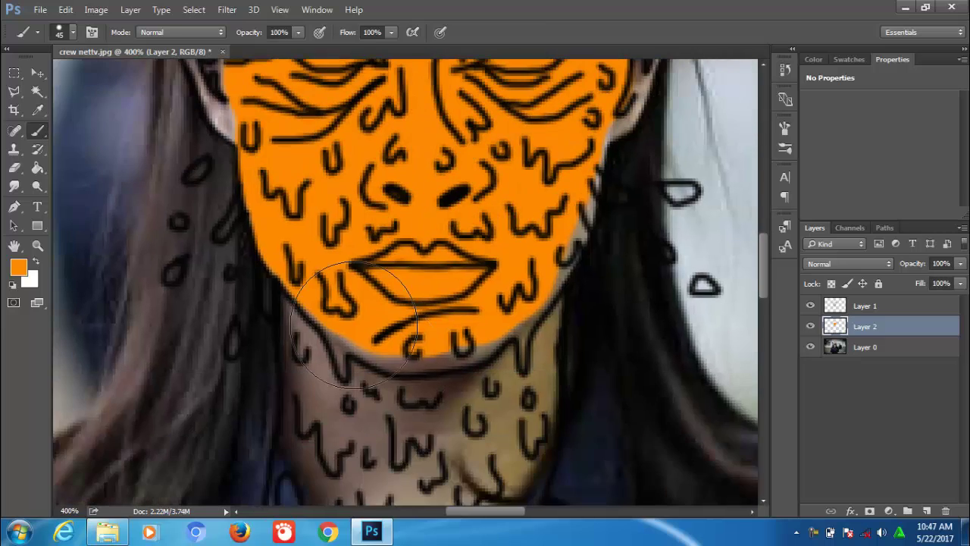
scroll(407, 325, down, 3)
click(865, 347)
click(875, 325)
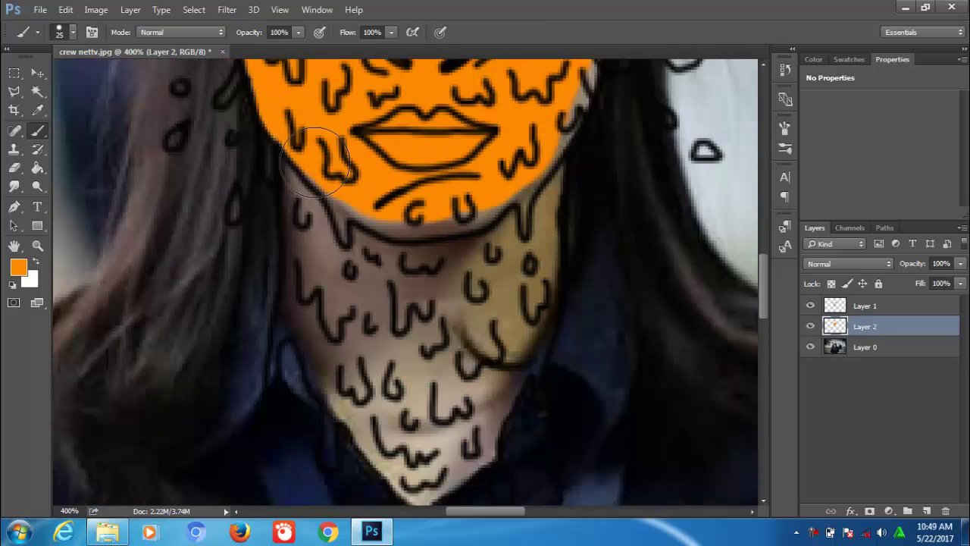
mouse_move(292, 175)
mouse_down()
mouse_move(375, 220)
mouse_move(349, 353)
mouse_move(493, 292)
mouse_move(523, 152)
mouse_move(508, 292)
mouse_move(520, 282)
mouse_move(412, 444)
mouse_up()
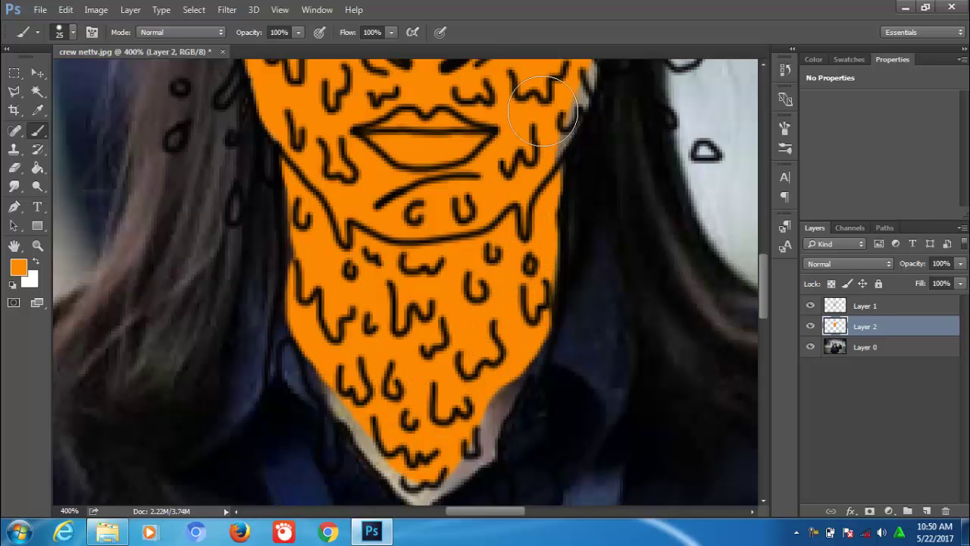
Fade the photo Layer 0 to 78% opacity to reveal unpainted gaps
click(914, 346)
click(961, 263)
drag(947, 281, 933, 281)
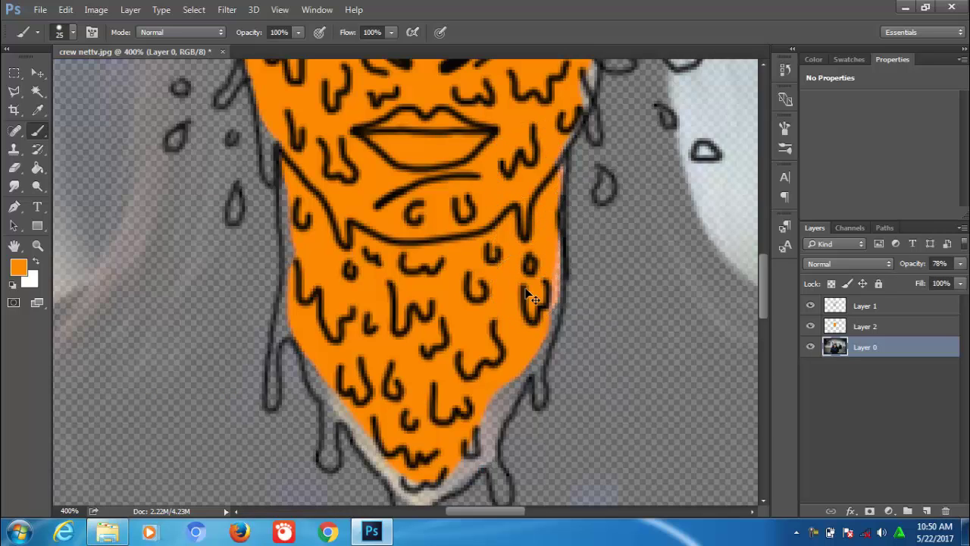
Fill the unpainted gap along the chin's right edge with orange on Layer 2
drag(530, 297, 535, 234)
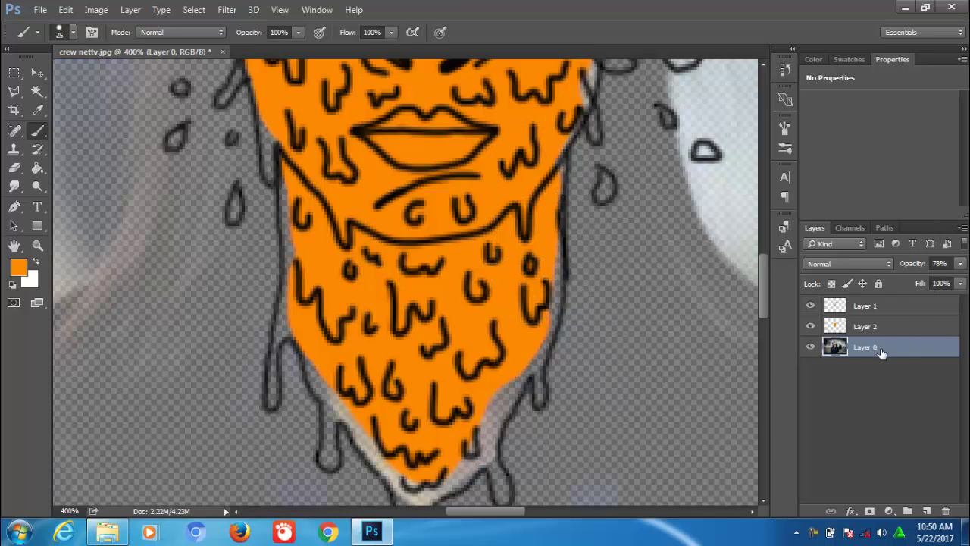
click(960, 263)
drag(932, 281, 957, 281)
click(883, 327)
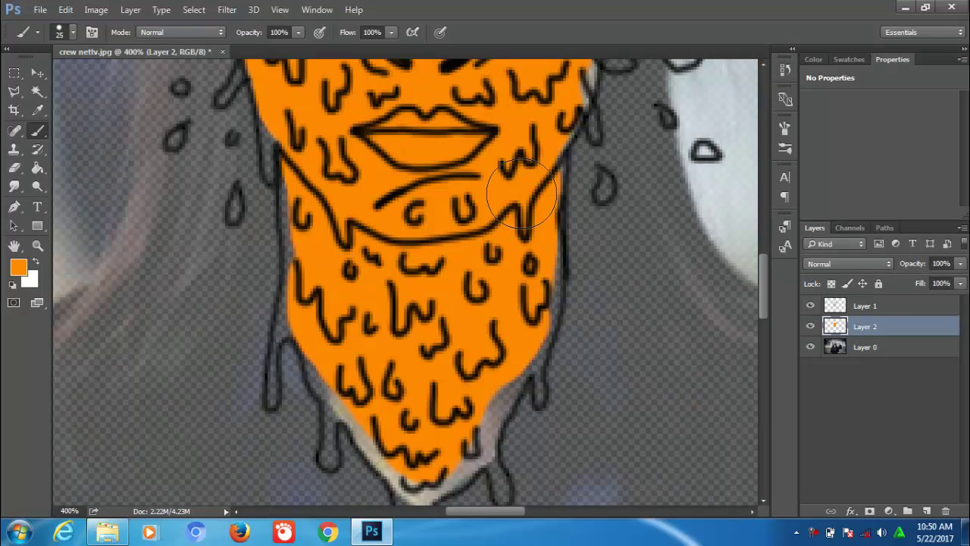
mouse_move(534, 341)
mouse_down()
mouse_move(473, 402)
mouse_move(346, 390)
mouse_move(314, 281)
mouse_move(336, 195)
mouse_move(331, 292)
mouse_up()
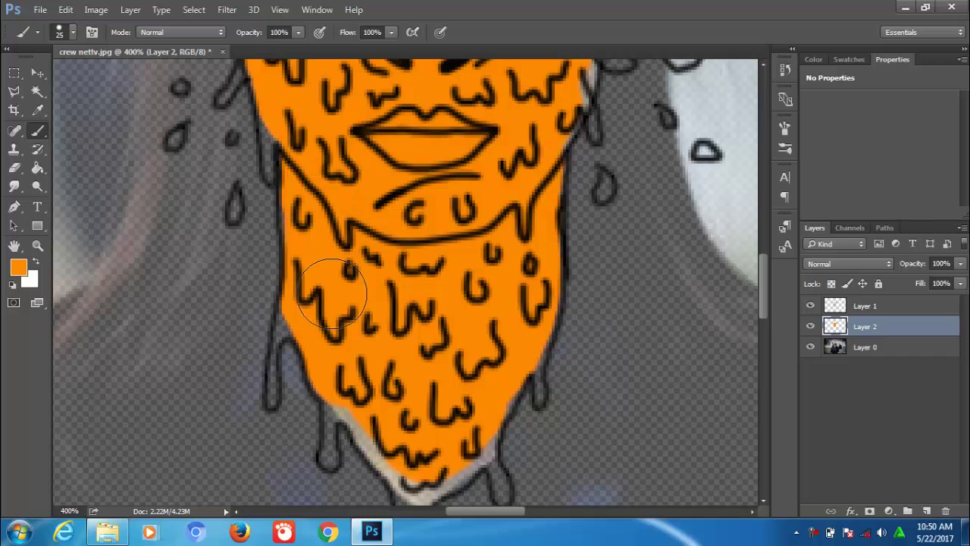
With brush size 6, fill the drips below the neck and small teardrops orange
key(bracketleft)
key(bracketleft)
key(bracketleft)
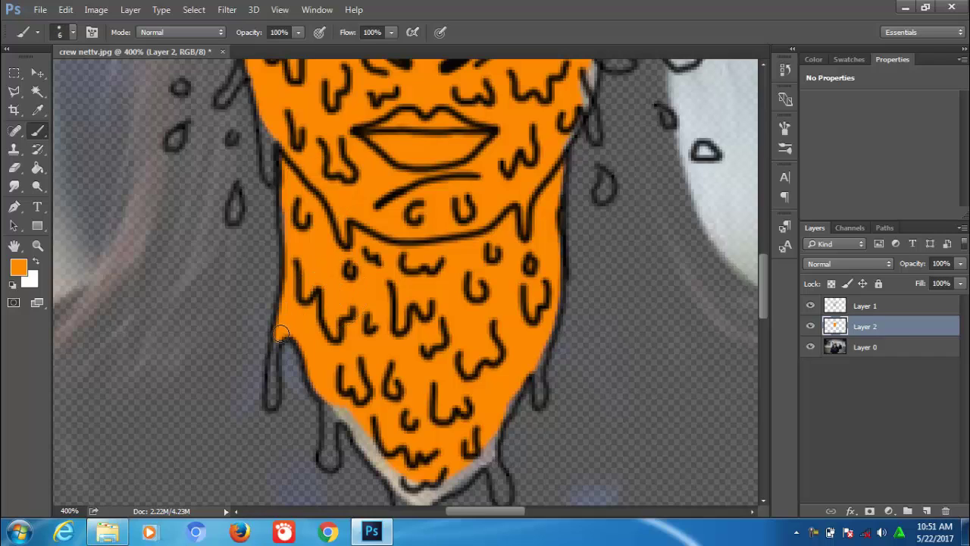
mouse_move(273, 367)
mouse_down()
mouse_move(272, 399)
mouse_move(327, 439)
mouse_move(327, 464)
mouse_move(334, 413)
mouse_move(435, 482)
mouse_move(401, 376)
mouse_move(365, 390)
mouse_move(372, 424)
mouse_move(392, 387)
mouse_move(385, 394)
mouse_up()
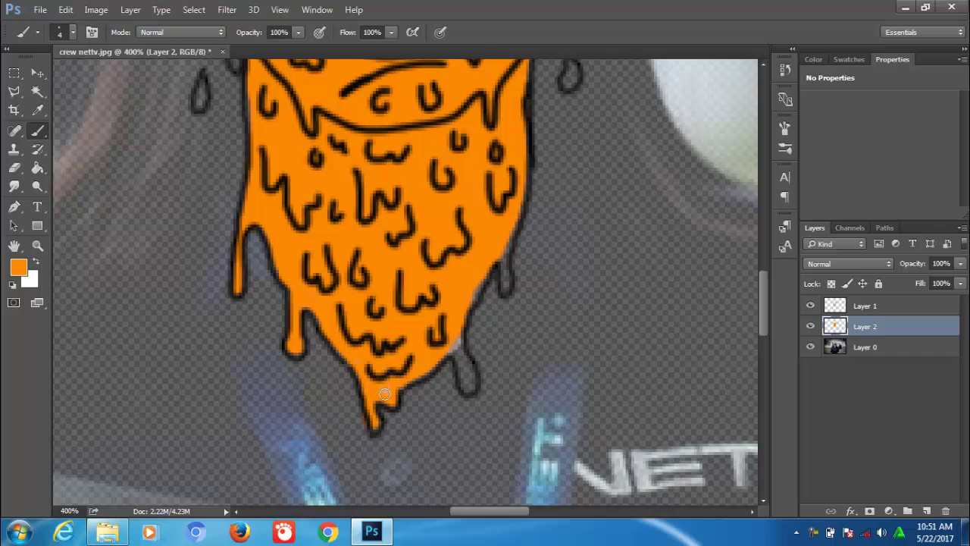
mouse_move(461, 363)
mouse_down()
mouse_move(468, 383)
mouse_move(451, 309)
mouse_move(516, 228)
mouse_move(505, 280)
mouse_up()
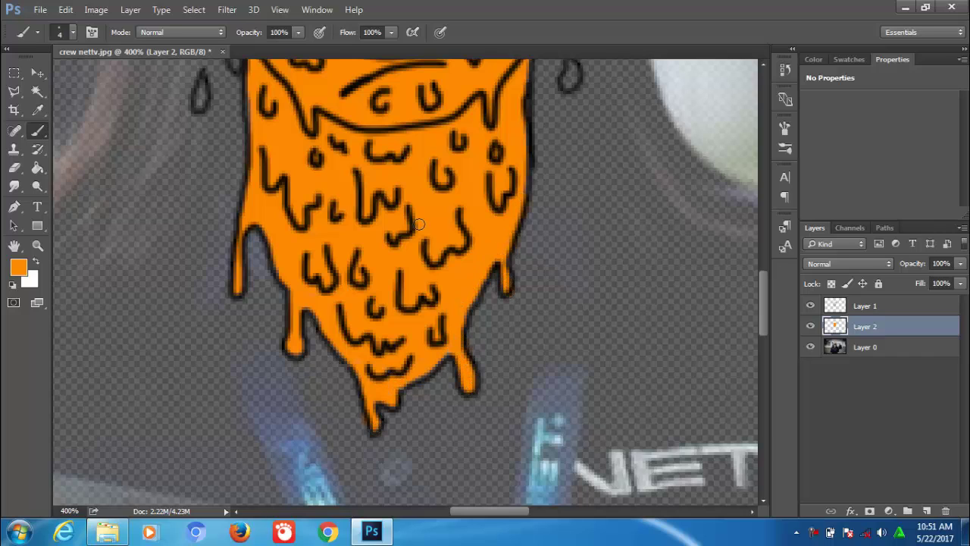
drag(202, 81, 201, 103)
scroll(459, 103, up, 3)
drag(520, 160, 519, 180)
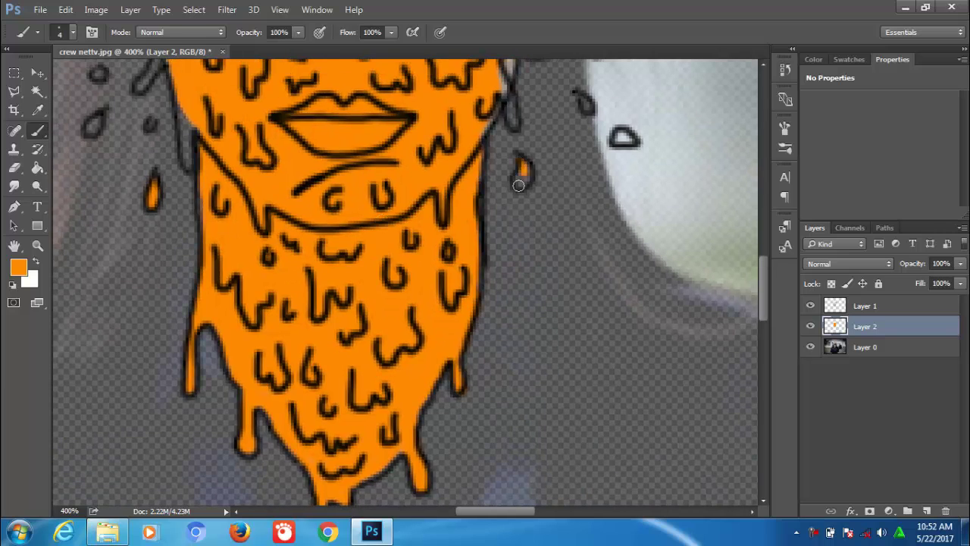
drag(501, 102, 505, 95)
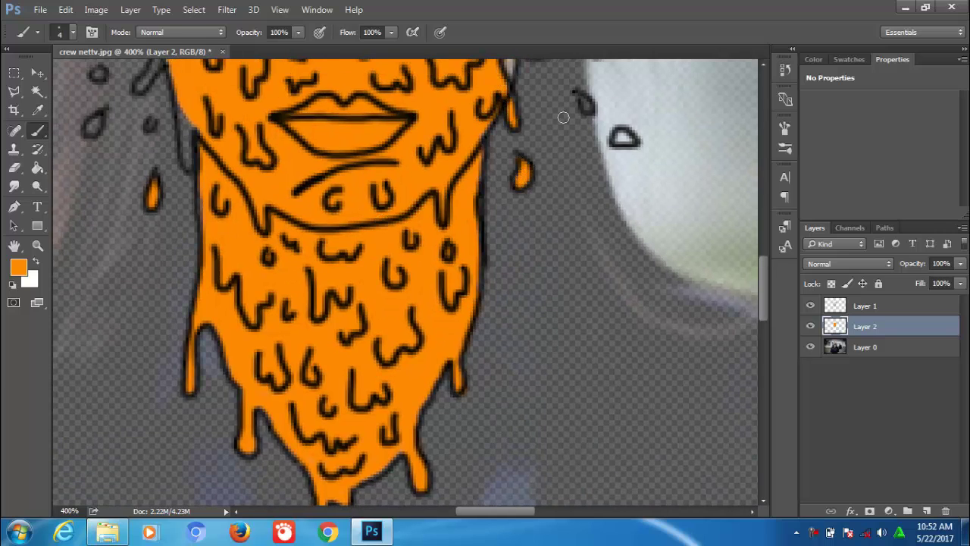
drag(621, 138, 615, 139)
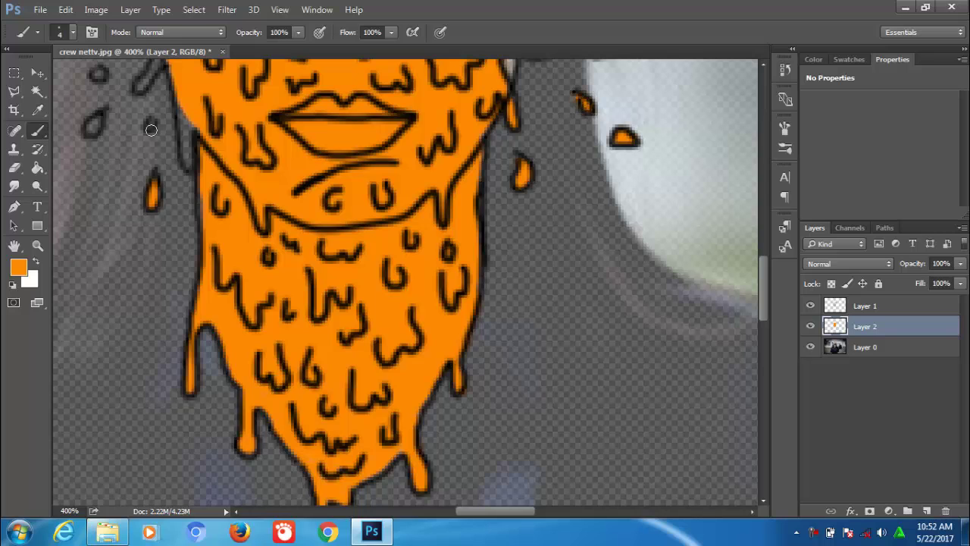
drag(99, 119, 90, 129)
Fill the left outline strip, forehead corner, ear edges and right ear shape orange
drag(183, 110, 188, 163)
drag(188, 122, 318, 321)
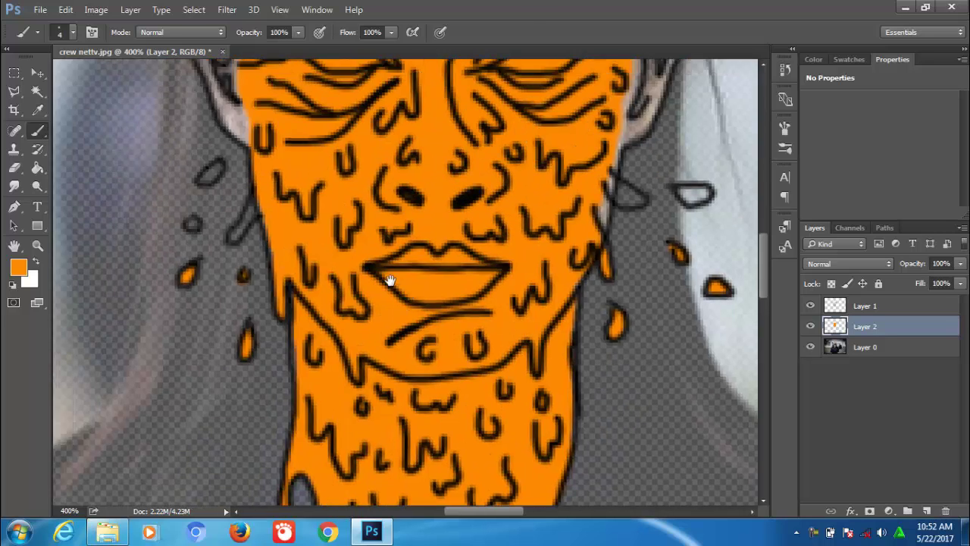
drag(285, 259, 304, 251)
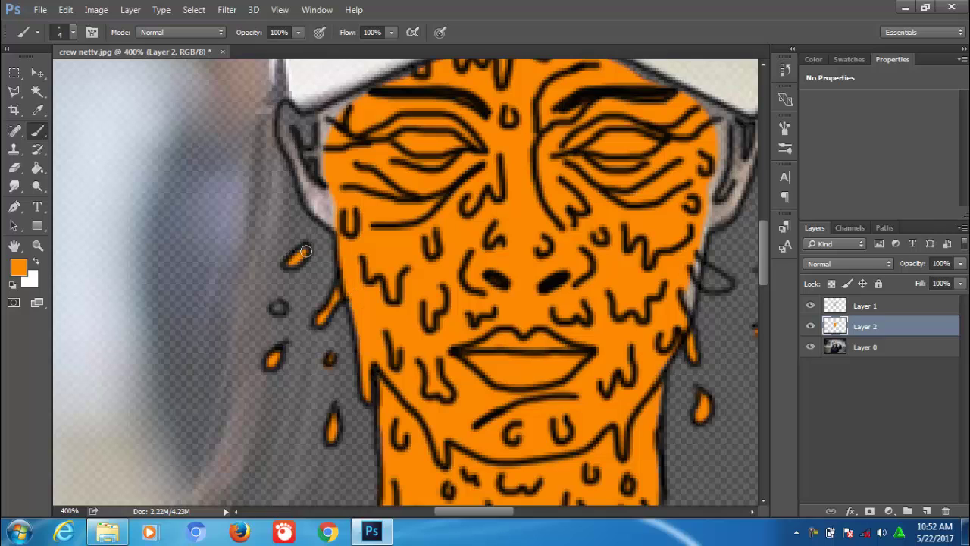
drag(322, 118, 282, 119)
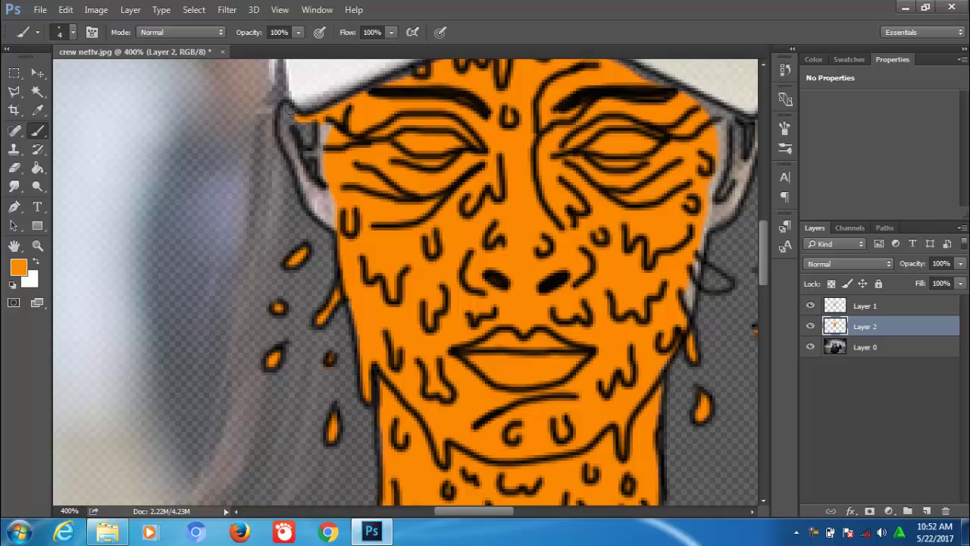
mouse_move(324, 203)
mouse_down()
mouse_move(303, 152)
mouse_move(325, 195)
mouse_move(312, 203)
mouse_up()
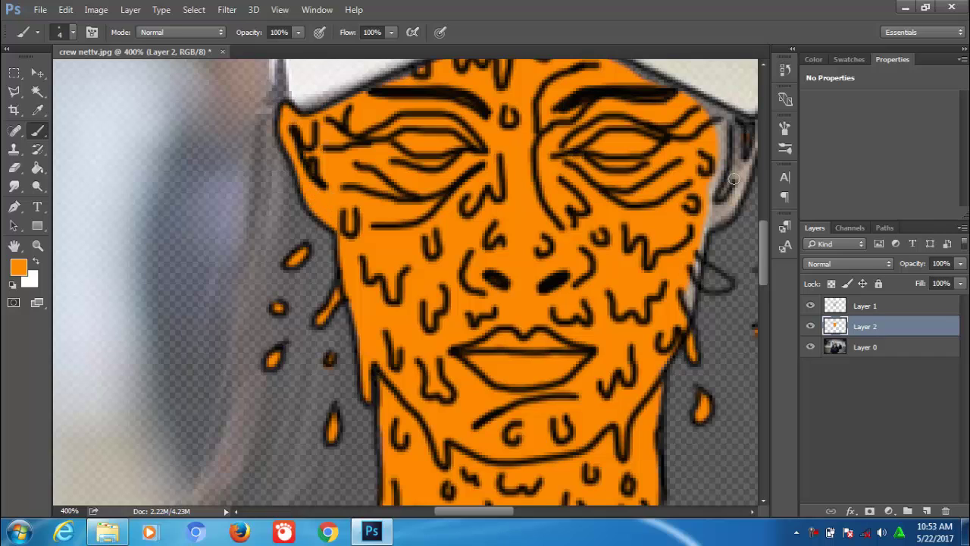
mouse_move(734, 178)
mouse_down()
mouse_move(720, 114)
mouse_move(718, 165)
mouse_up()
mouse_move(692, 275)
mouse_down()
mouse_move(724, 285)
mouse_move(689, 273)
mouse_move(726, 176)
mouse_up()
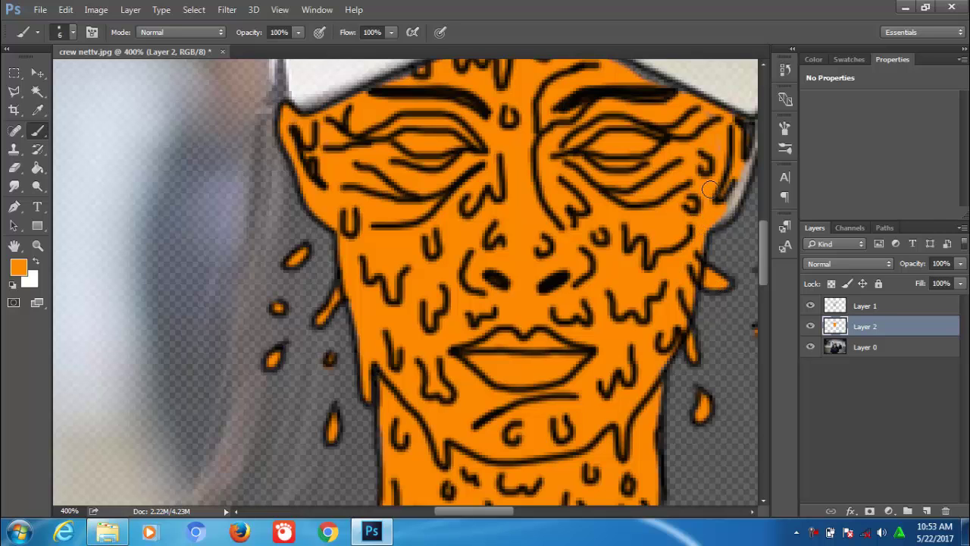
At brush size 4, paint orange along the cap-brim edge of the face
key(bracketright)
mouse_move(648, 279)
mouse_down()
mouse_move(557, 324)
mouse_move(508, 385)
mouse_up()
key(bracketleft)
key(bracketleft)
key(bracketleft)
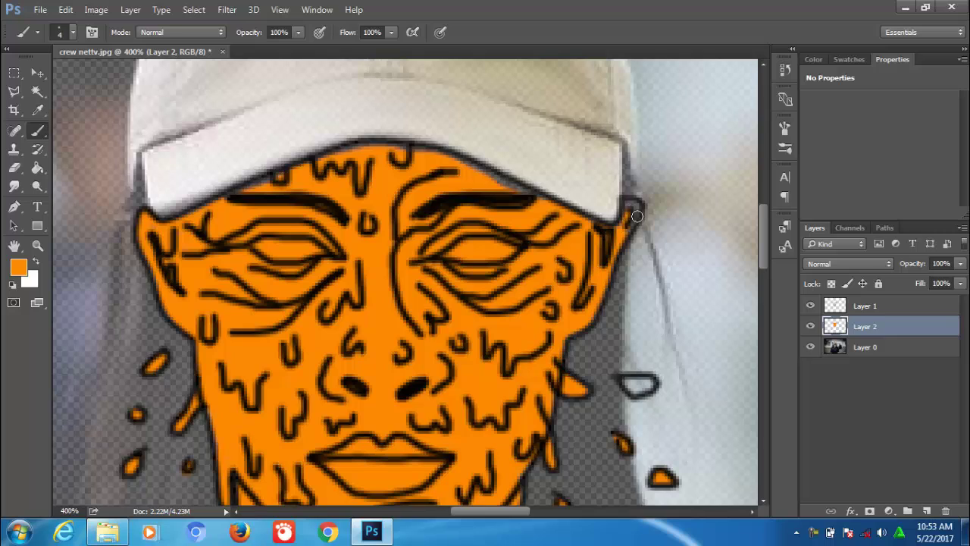
drag(637, 216, 633, 205)
drag(535, 198, 449, 160)
drag(508, 184, 184, 218)
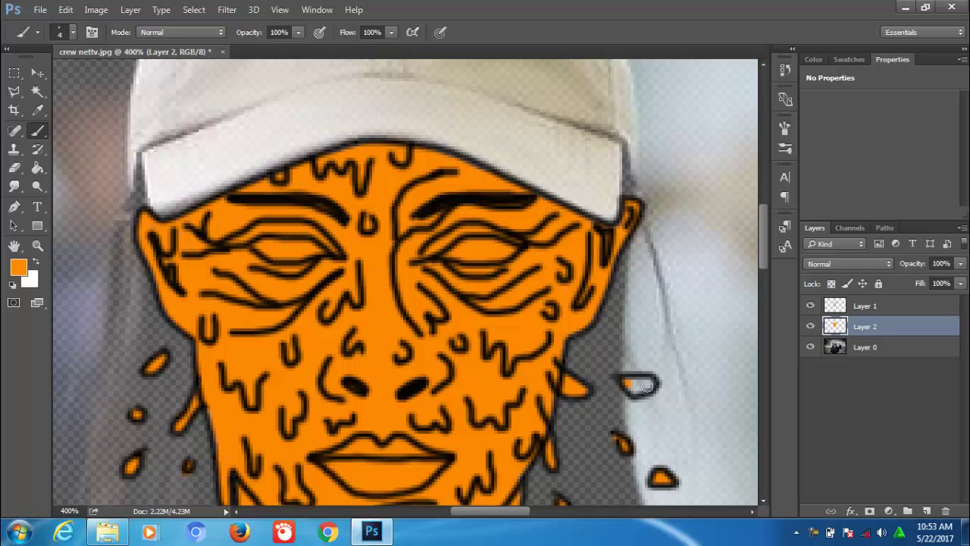
drag(309, 372, 339, 250)
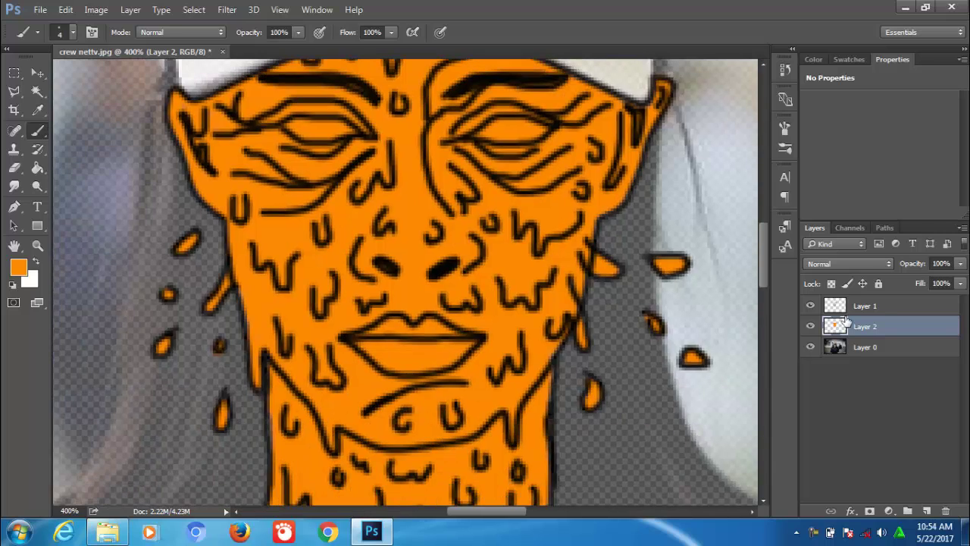
click(864, 306)
click(14, 167)
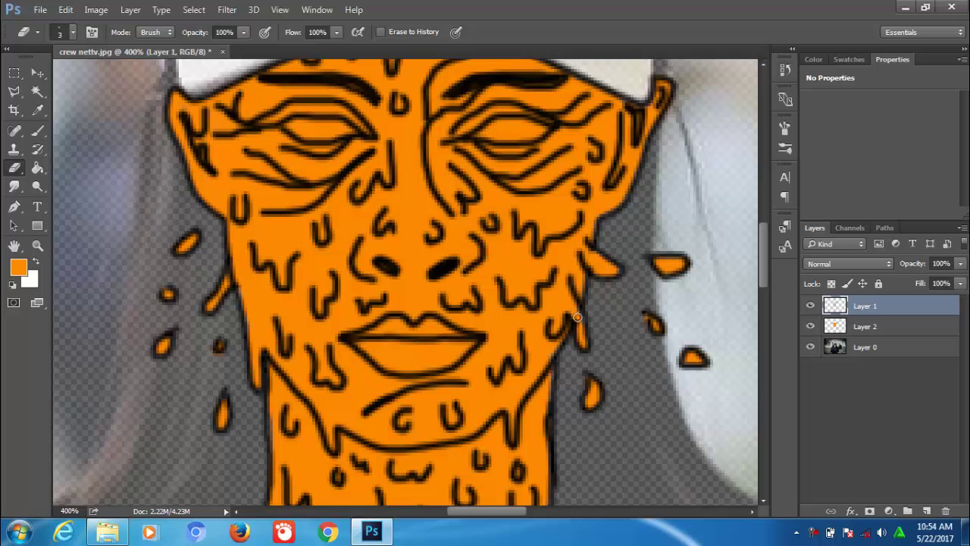
Return to the Brush, undo a stray orange stroke, and reset colours to black and white
drag(369, 343, 396, 262)
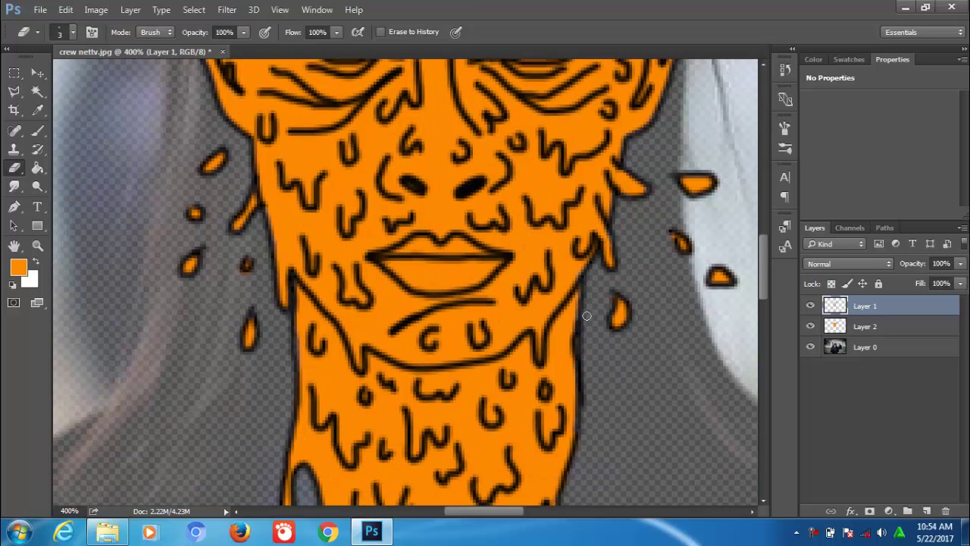
mouse_move(439, 357)
mouse_down()
mouse_move(521, 382)
mouse_move(534, 422)
mouse_up()
key(b)
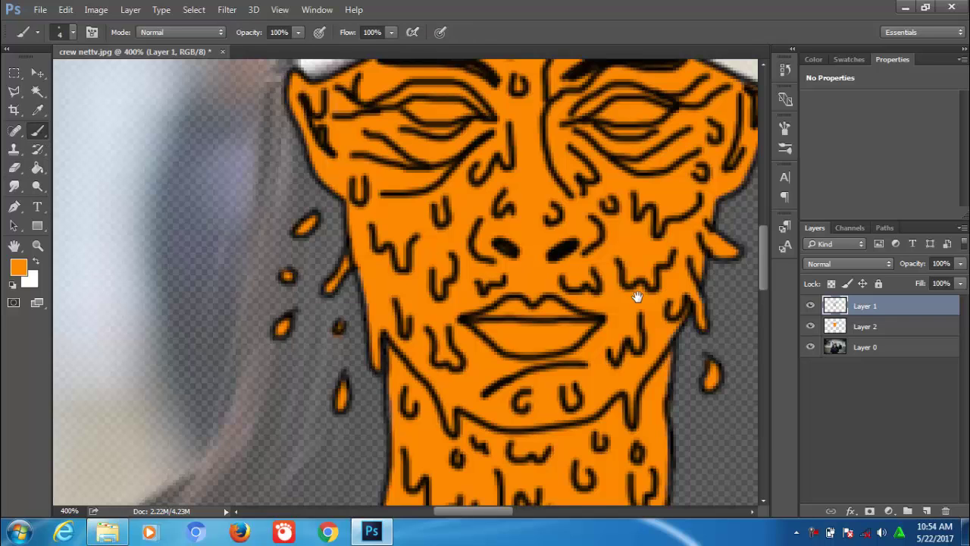
drag(637, 297, 538, 285)
drag(637, 372, 658, 406)
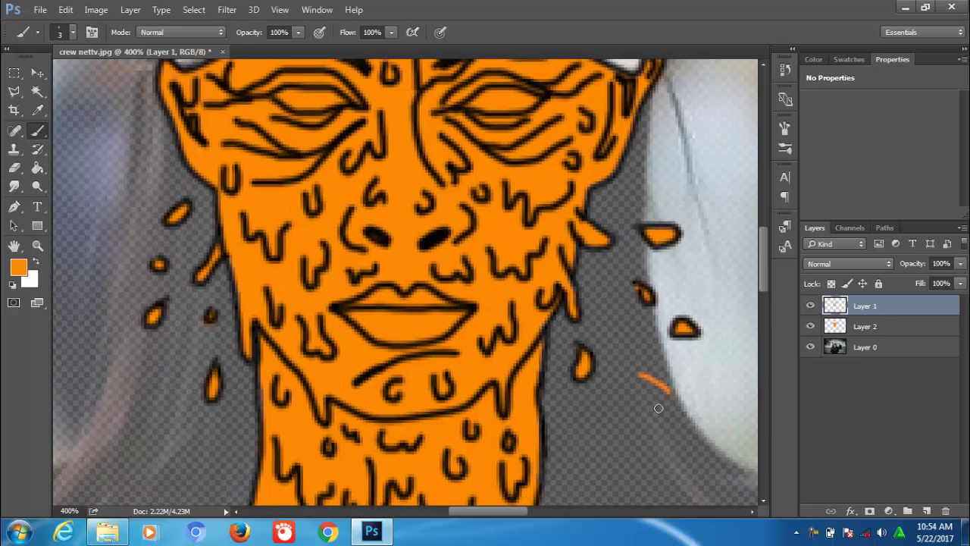
key(ctrl+z)
click(12, 285)
Draw black drop outlines right of the face, left of the chin and beside the neck
drag(639, 347, 626, 356)
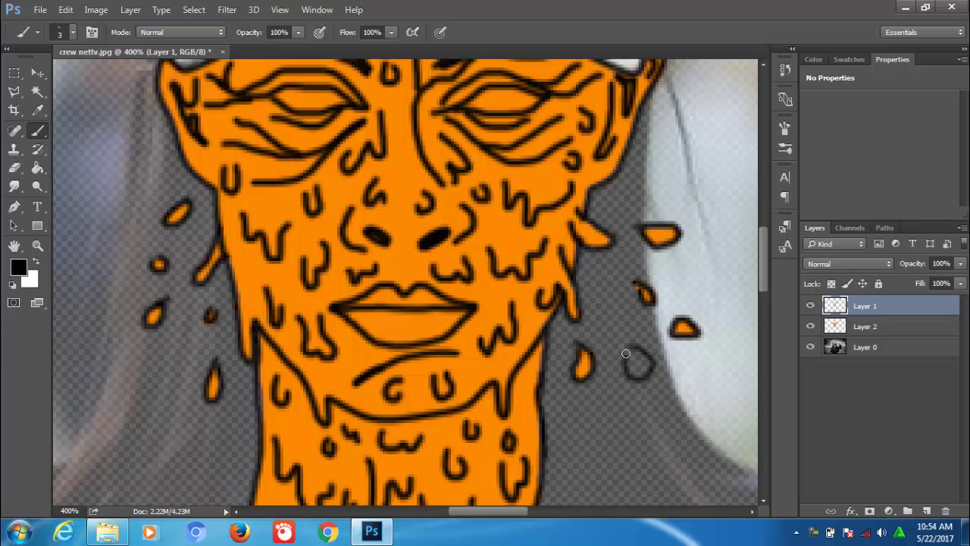
drag(315, 368, 335, 293)
drag(266, 333, 269, 322)
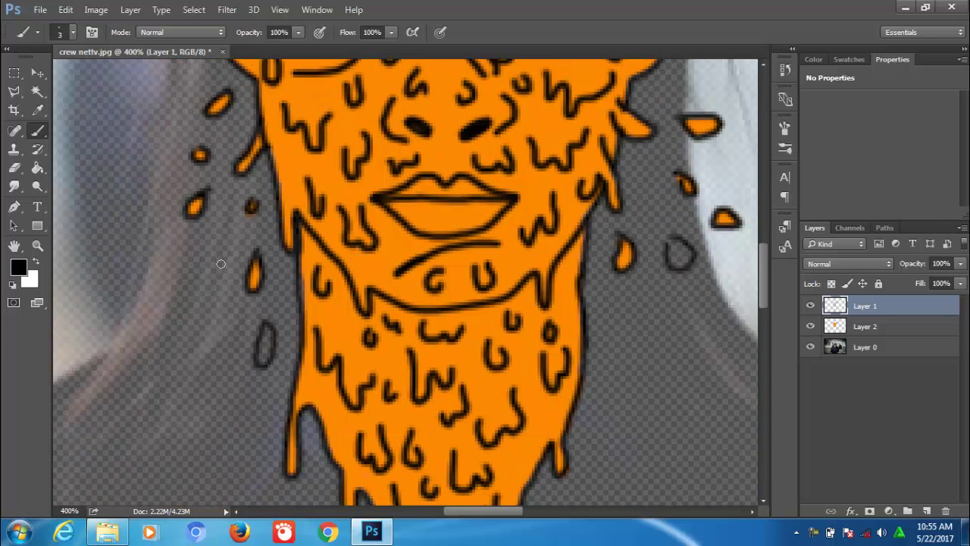
drag(219, 263, 216, 271)
drag(659, 311, 657, 317)
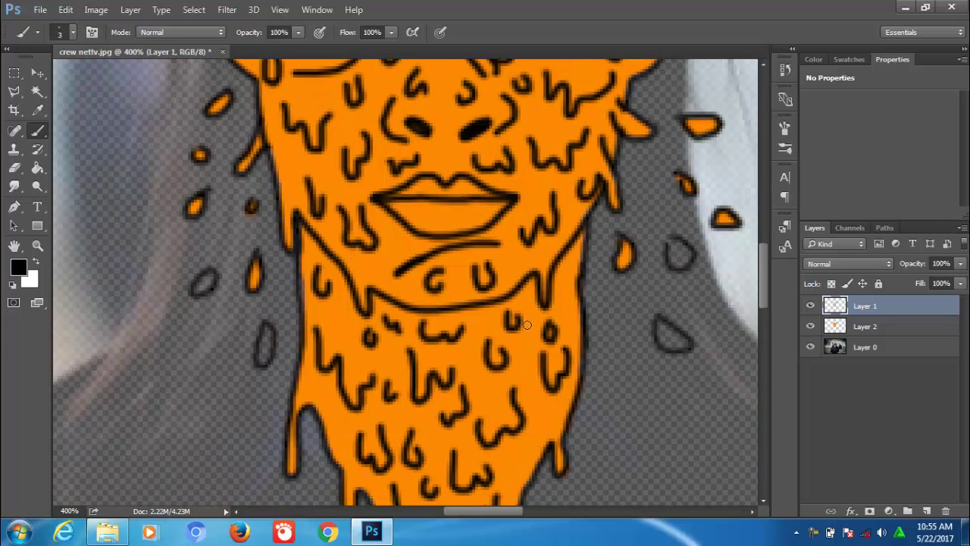
drag(520, 321, 482, 116)
mouse_move(523, 289)
mouse_down()
mouse_move(519, 326)
mouse_move(531, 290)
mouse_up()
mouse_move(277, 273)
mouse_down()
mouse_move(271, 291)
mouse_move(226, 318)
mouse_up()
Draw more small drop outlines below the drip tips and to the upper right
drag(306, 350, 303, 357)
drag(356, 374, 353, 379)
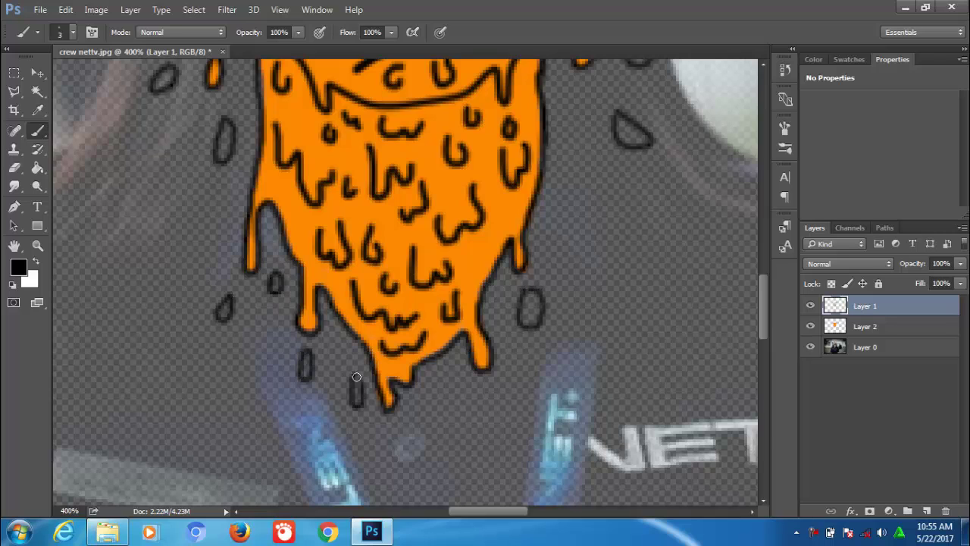
drag(478, 385, 474, 390)
drag(411, 407, 416, 413)
mouse_move(571, 183)
mouse_down()
mouse_move(574, 224)
mouse_move(567, 188)
mouse_up()
drag(566, 126, 564, 113)
drag(602, 165, 606, 171)
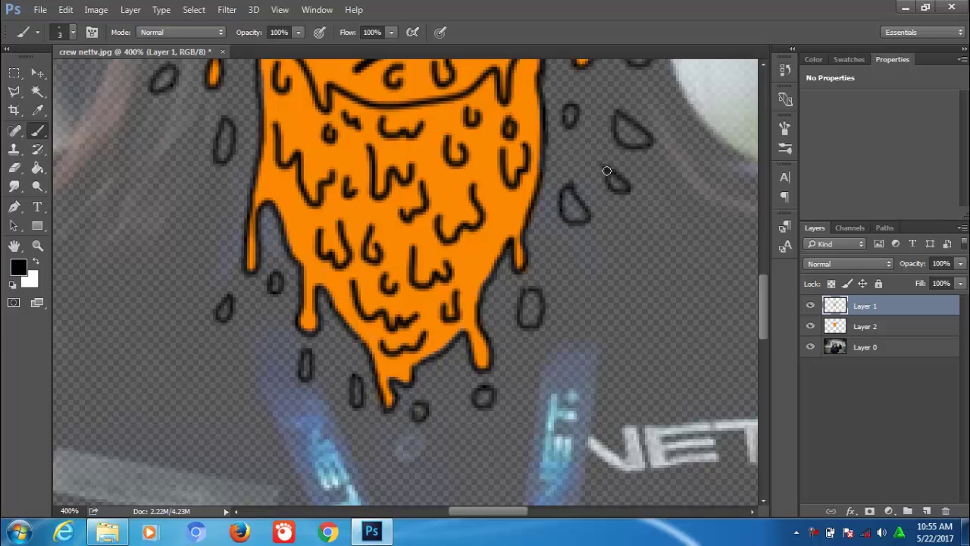
On Layer 2, sample the face's orange as the foreground colour
click(853, 326)
click(19, 267)
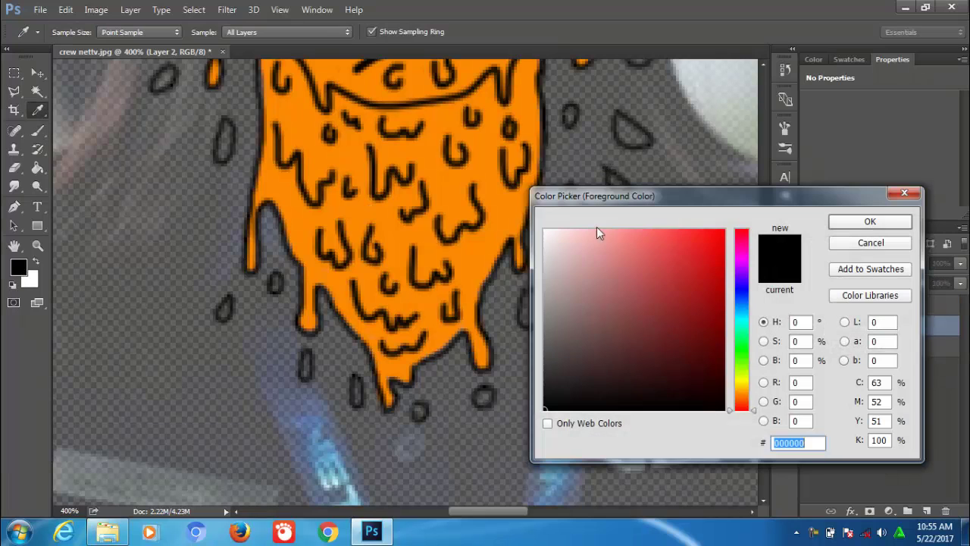
click(410, 228)
click(833, 221)
Fill the upper-right, right-side and lower-right drop outlines with orange
drag(620, 123, 638, 141)
drag(570, 110, 570, 121)
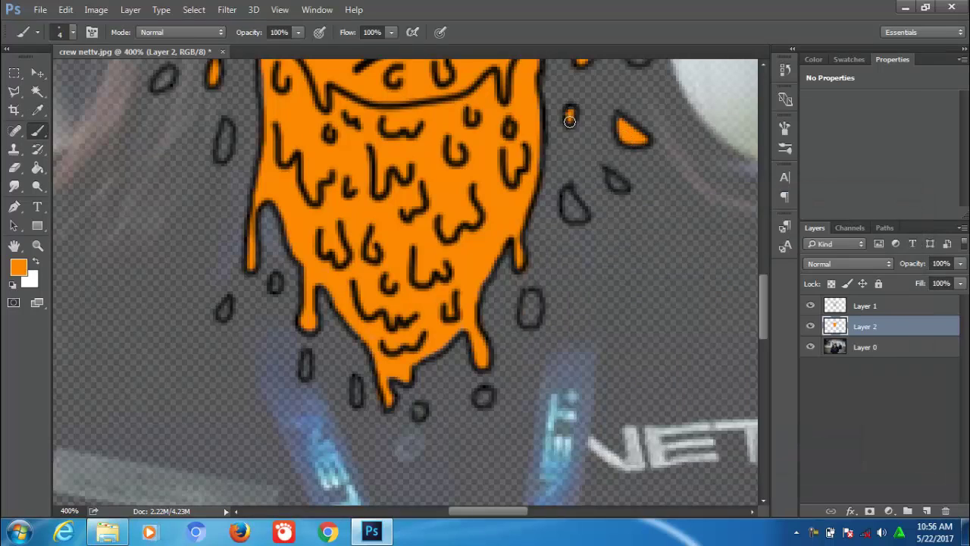
drag(609, 173, 623, 187)
drag(565, 193, 567, 209)
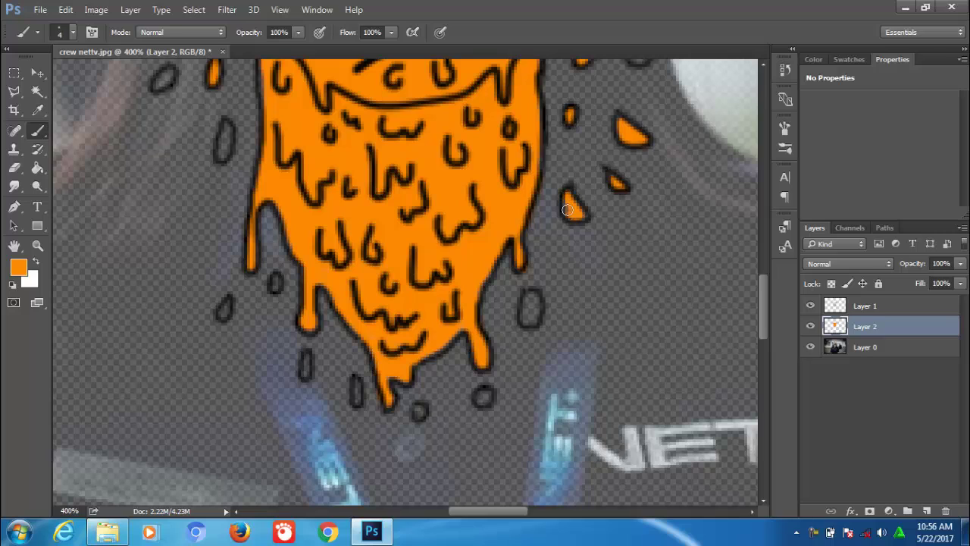
drag(538, 296, 529, 322)
drag(488, 392, 479, 402)
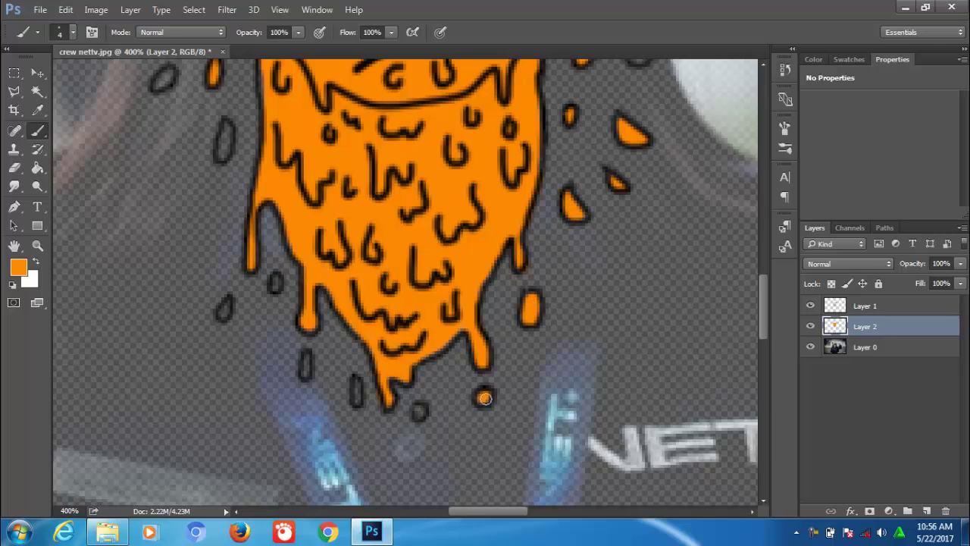
drag(418, 410, 419, 414)
Fill the remaining lower and left drop outlines with orange
drag(356, 380, 356, 403)
drag(306, 359, 306, 366)
drag(279, 284, 275, 286)
drag(226, 151, 224, 125)
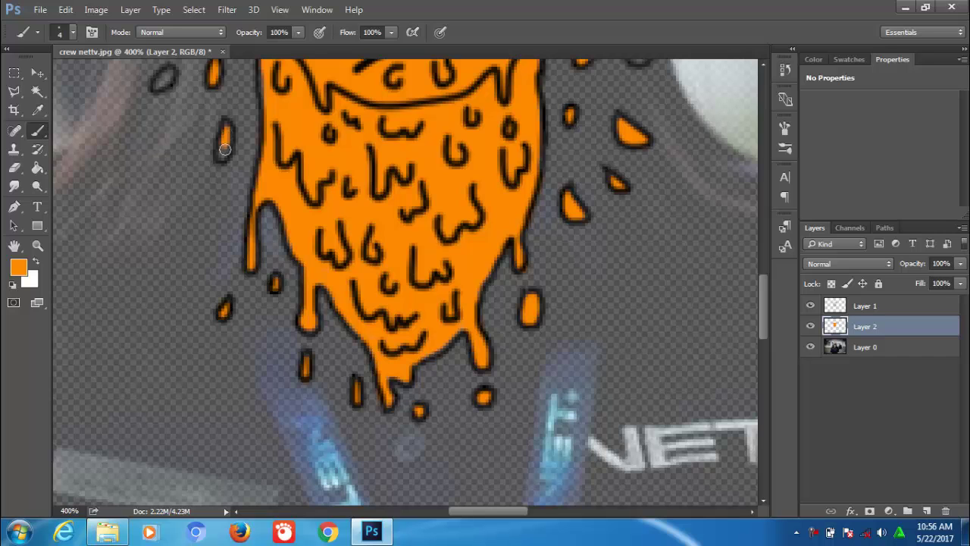
drag(171, 72, 158, 87)
drag(470, 253, 371, 462)
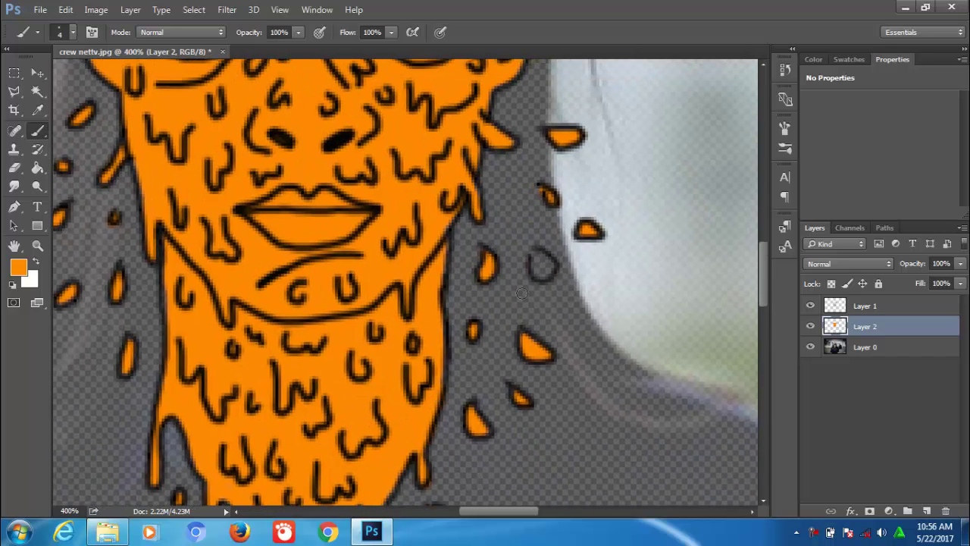
drag(312, 217, 459, 301)
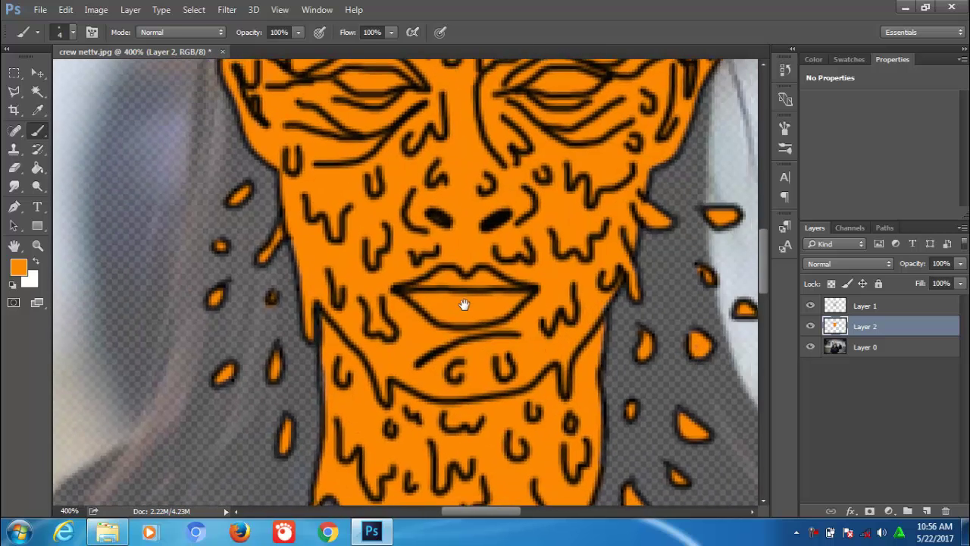
key(alt+bracketright)
Draw a thick black line below the lips on Layer 1
key(d)
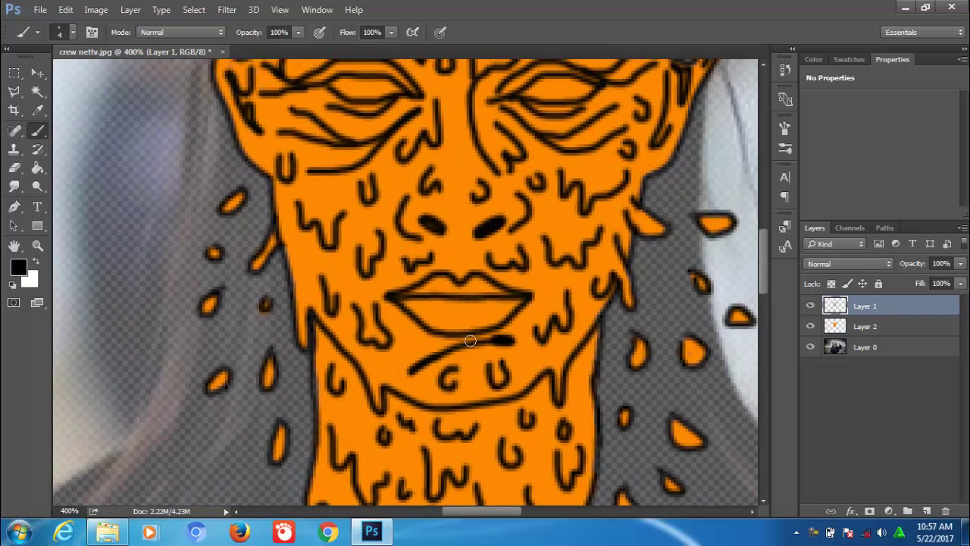
drag(515, 339, 400, 369)
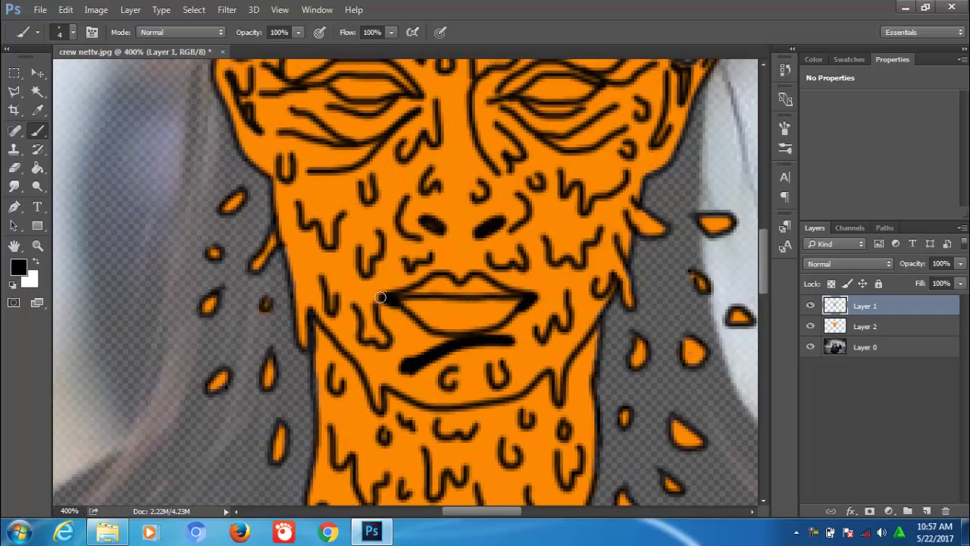
drag(385, 294, 537, 297)
Add a new empty Layer 3 above Layer 2
drag(767, 264, 764, 245)
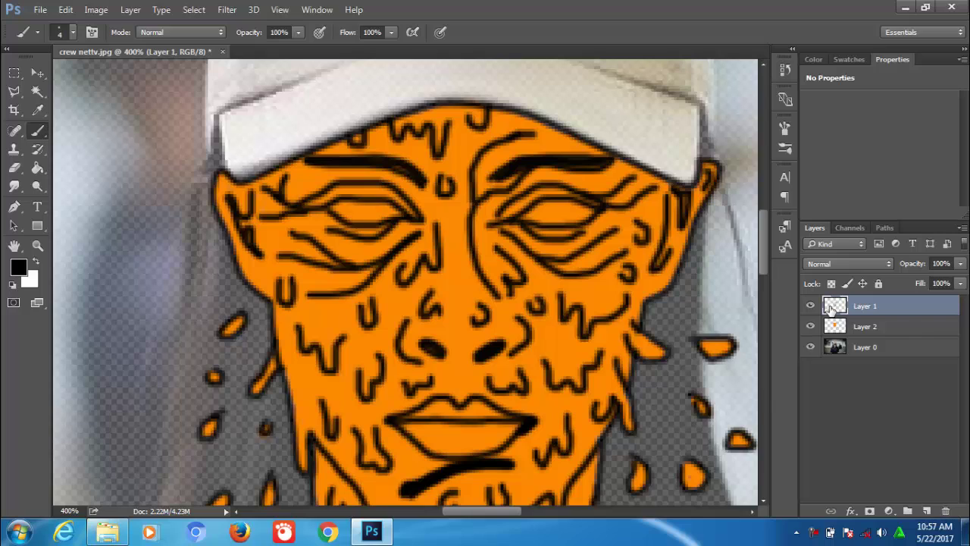
click(902, 328)
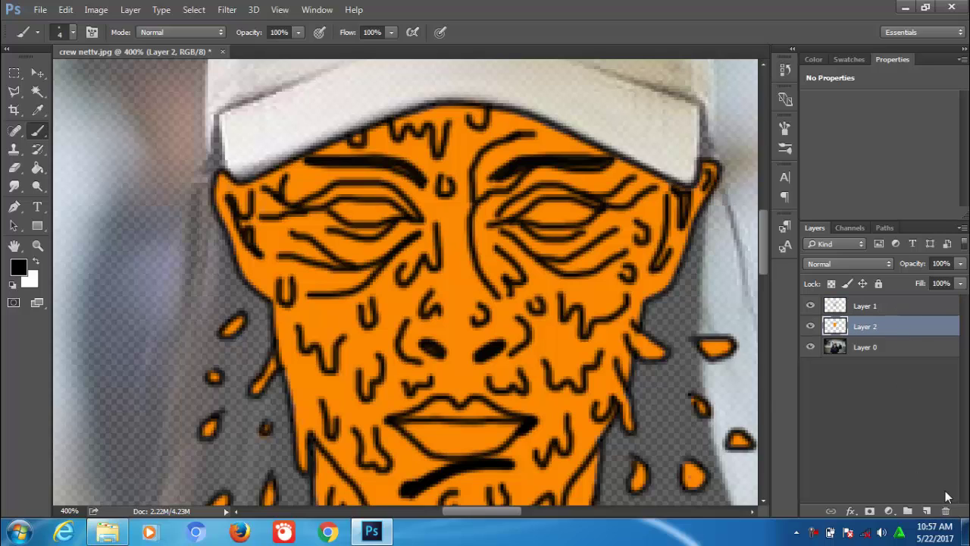
click(927, 509)
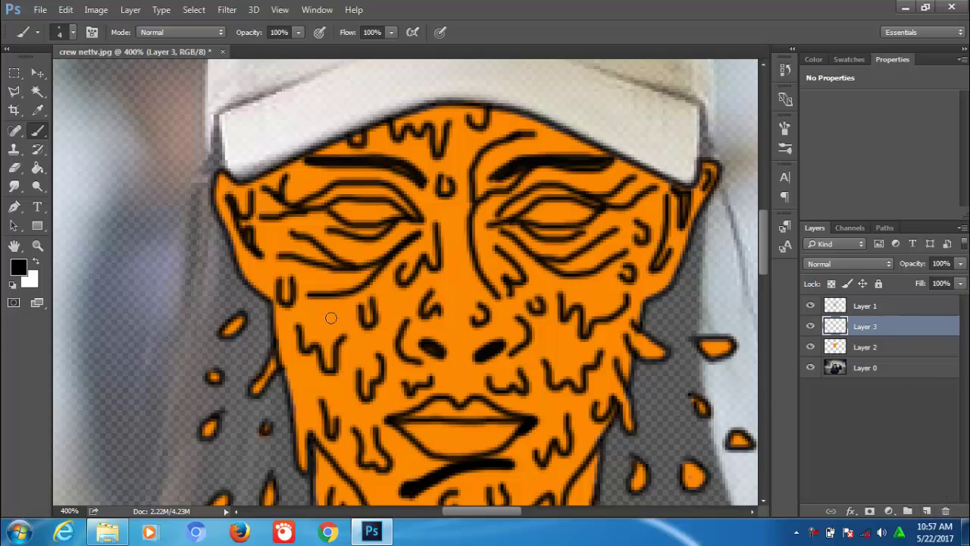
Pick a darker orange foreground colour and adjust the brush size and hardness
click(19, 267)
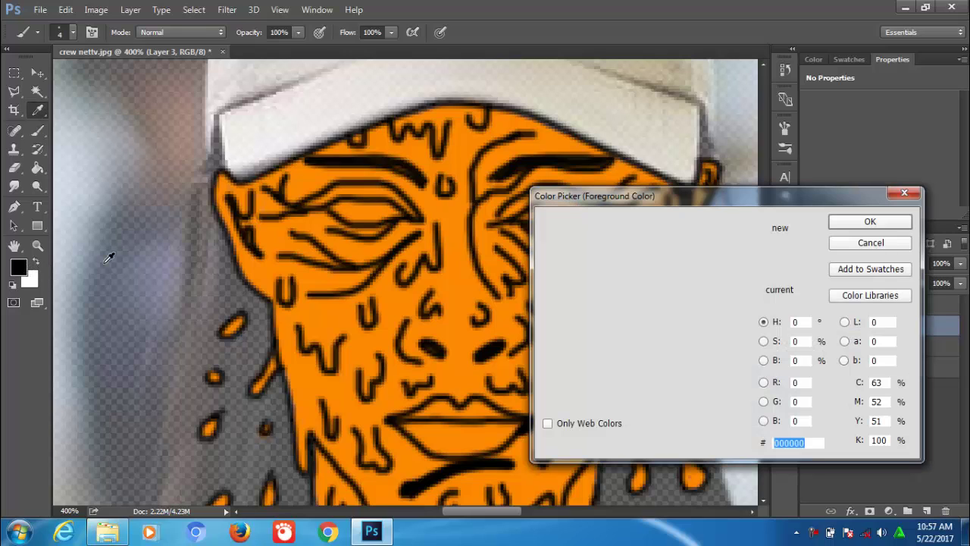
click(397, 301)
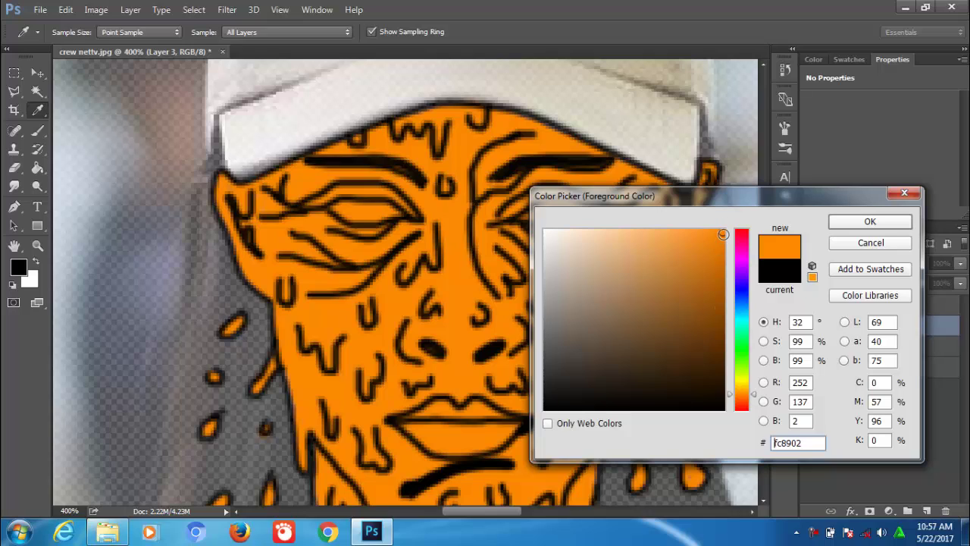
mouse_move(723, 234)
mouse_down()
mouse_move(680, 235)
mouse_move(701, 259)
mouse_move(698, 269)
mouse_move(676, 268)
mouse_move(714, 268)
mouse_up()
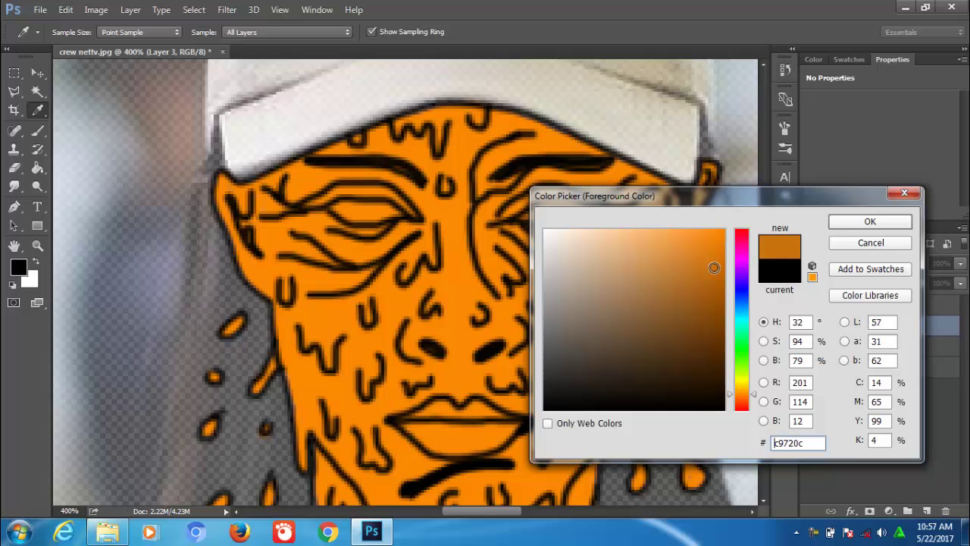
click(870, 222)
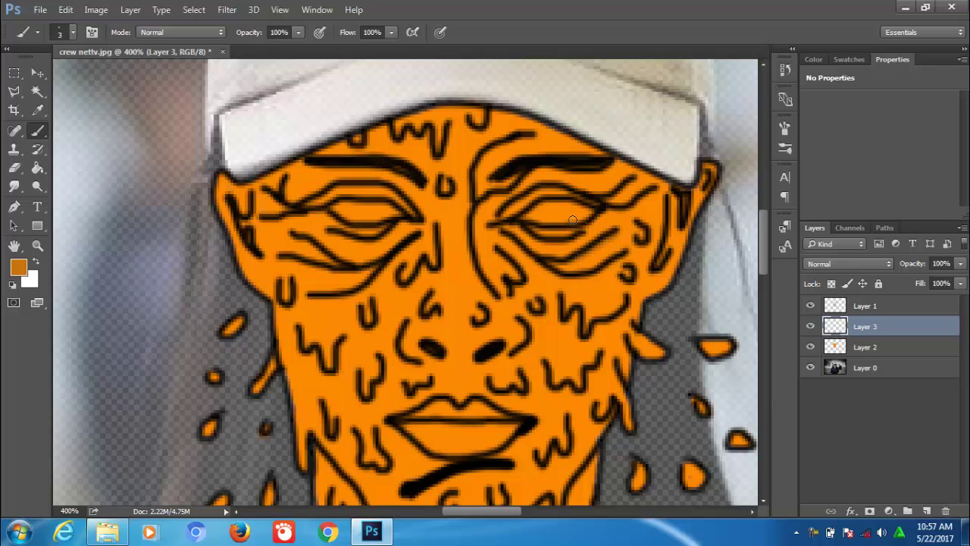
right_click(573, 220)
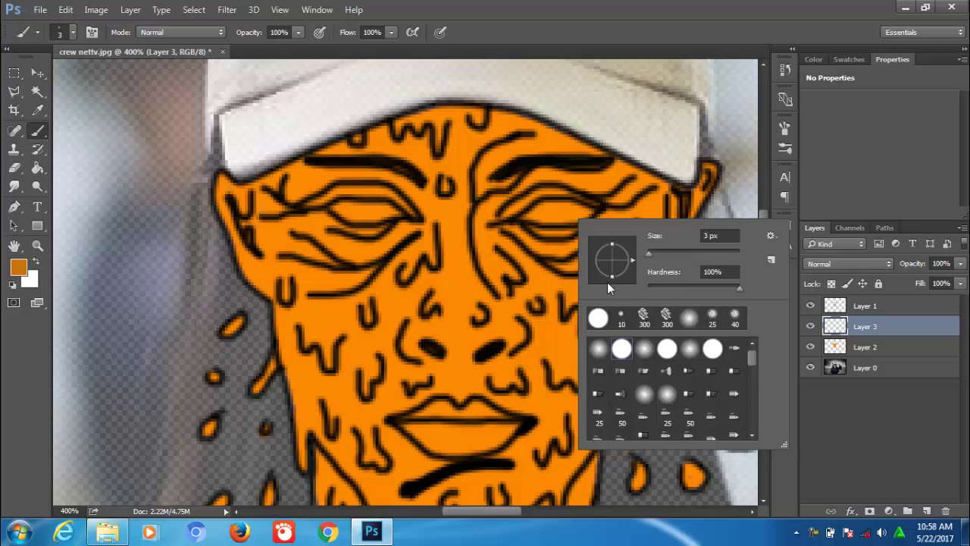
key(Return)
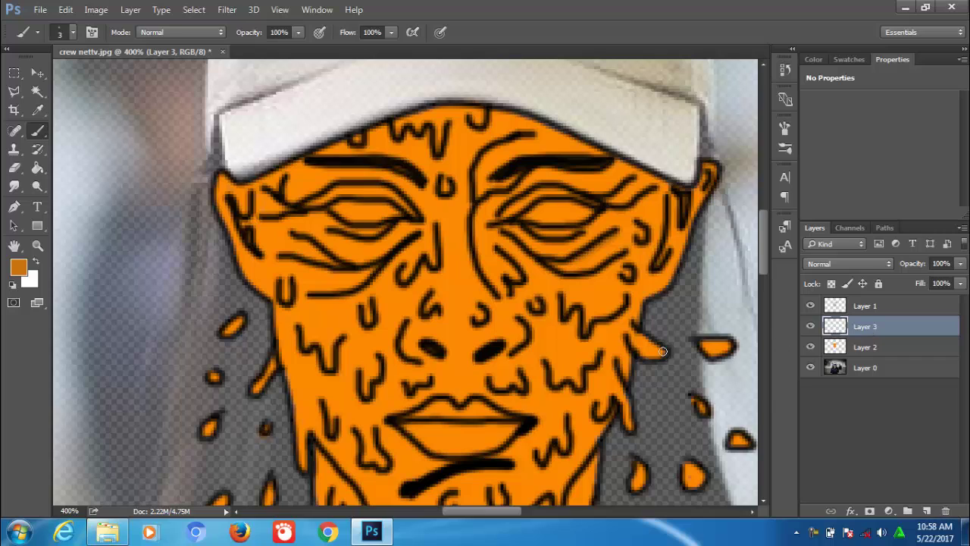
Set the foreground colour to a bright yellow around hue 56
click(19, 269)
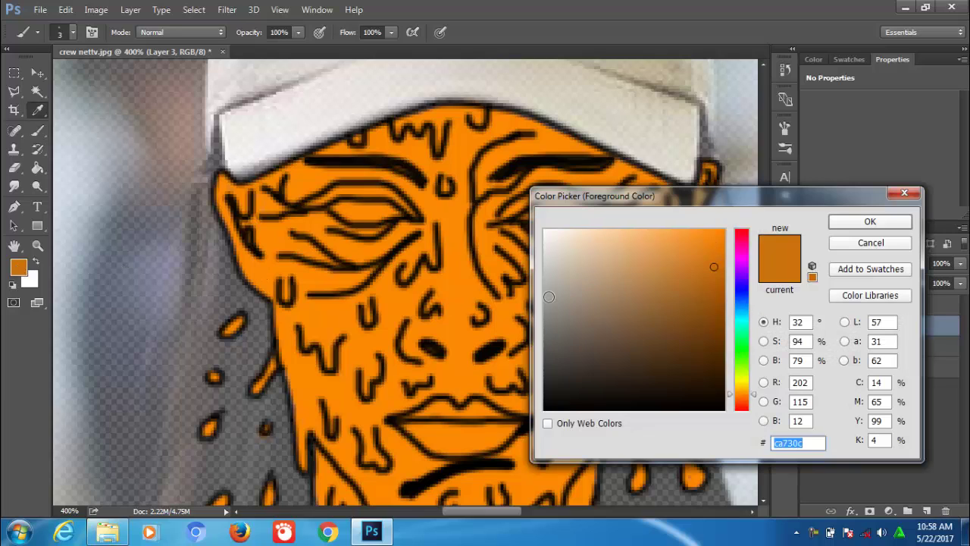
drag(755, 399, 755, 387)
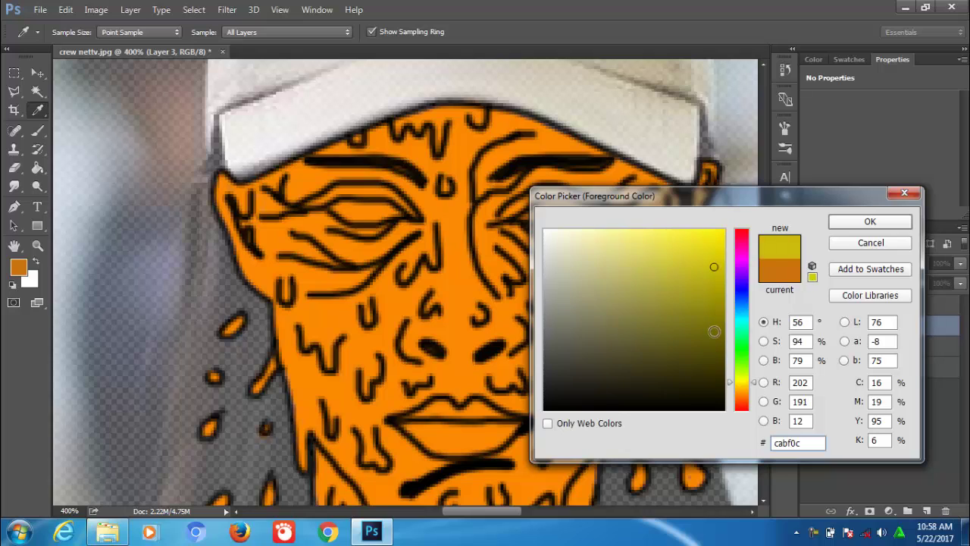
click(715, 255)
mouse_move(715, 255)
mouse_down()
mouse_move(694, 246)
mouse_move(717, 241)
mouse_up()
click(870, 221)
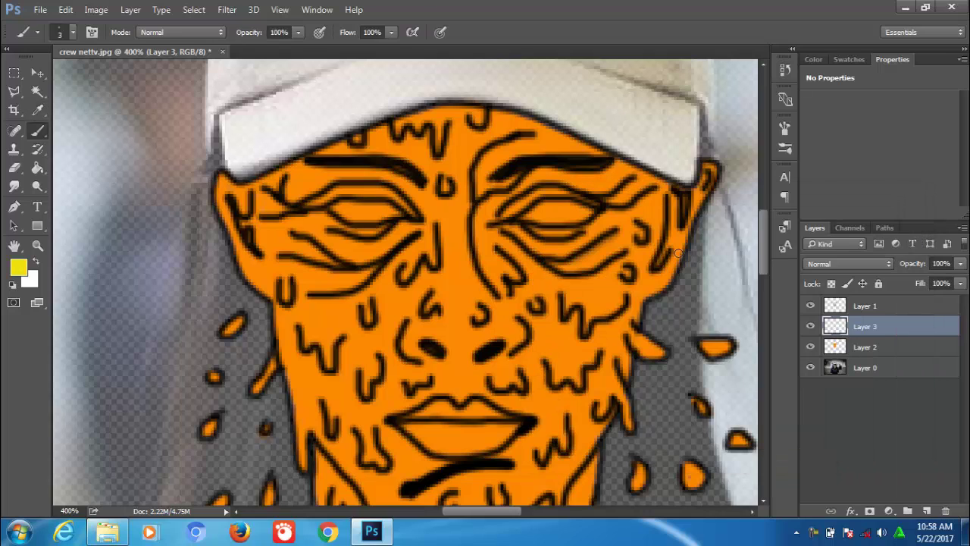
Paint both eyes and the lips solid yellow on Layer 3
mouse_move(577, 216)
mouse_down()
mouse_move(530, 219)
mouse_move(582, 210)
mouse_move(545, 210)
mouse_up()
mouse_move(402, 206)
mouse_down()
mouse_move(334, 209)
mouse_move(401, 214)
mouse_move(333, 209)
mouse_move(390, 211)
mouse_up()
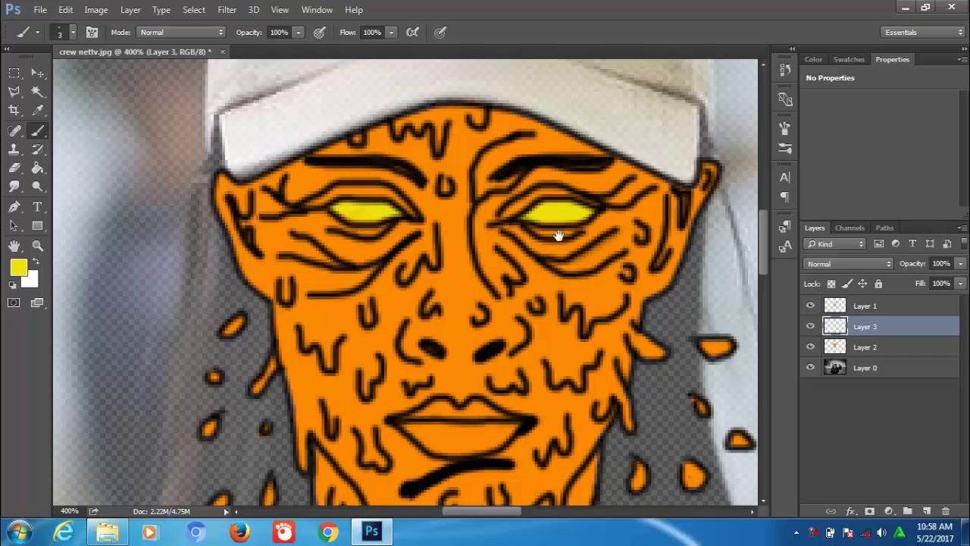
drag(558, 236, 588, 76)
mouse_move(543, 265)
mouse_down()
mouse_move(436, 265)
mouse_move(492, 288)
mouse_move(523, 257)
mouse_move(464, 244)
mouse_move(436, 262)
mouse_move(540, 292)
mouse_move(546, 265)
mouse_move(455, 251)
mouse_move(530, 258)
mouse_move(444, 269)
mouse_move(466, 283)
mouse_move(535, 277)
mouse_move(499, 286)
mouse_up()
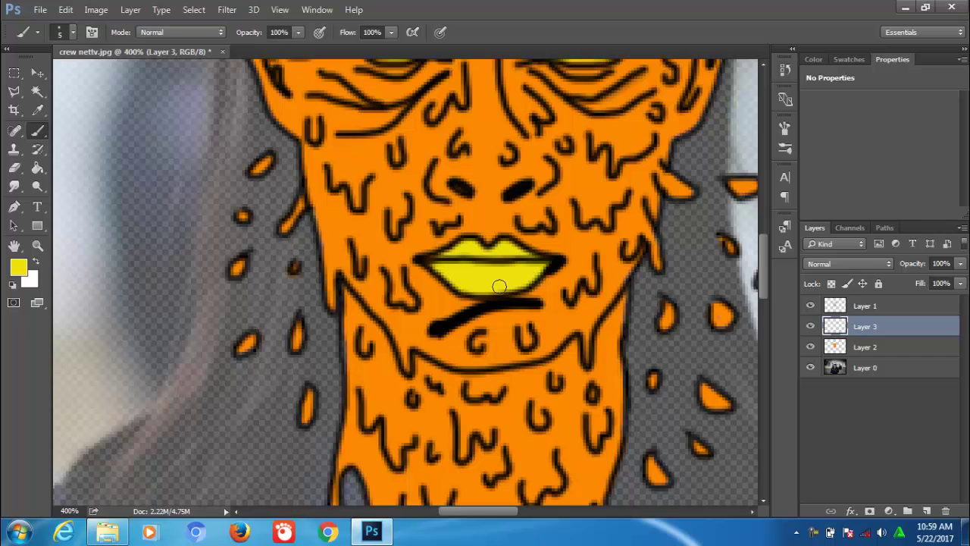
Clip Layer 3 to the orange face Layer 2 and reopen the foreground Color Picker
drag(765, 259, 765, 244)
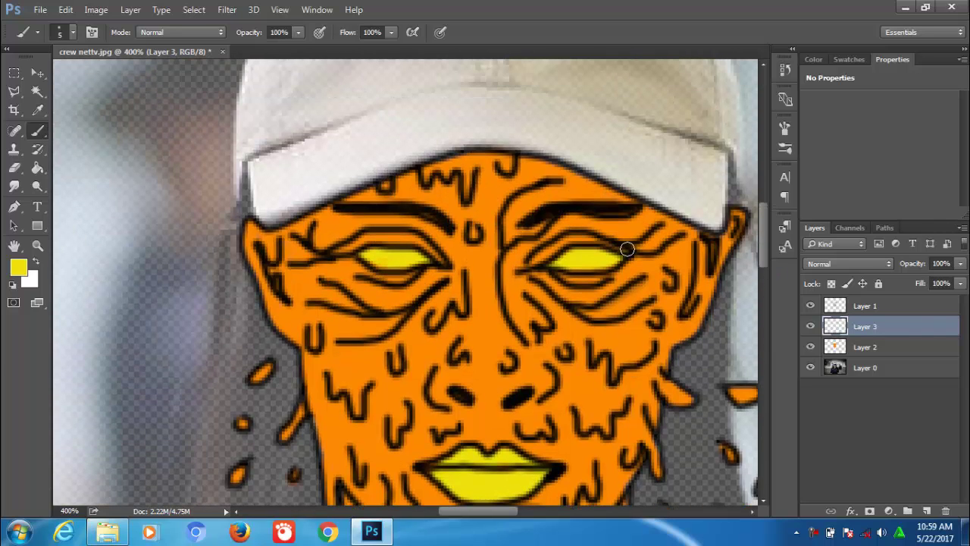
alt+click(869, 335)
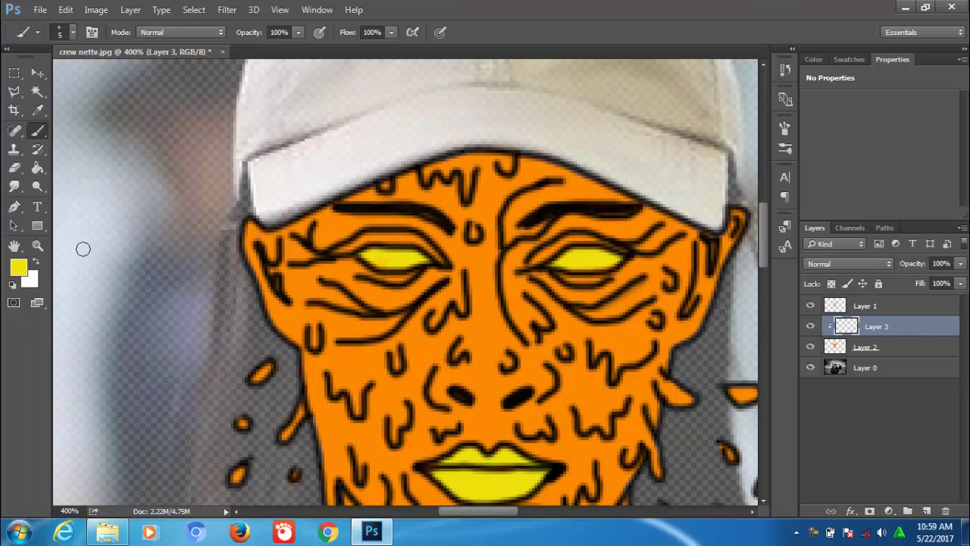
click(20, 268)
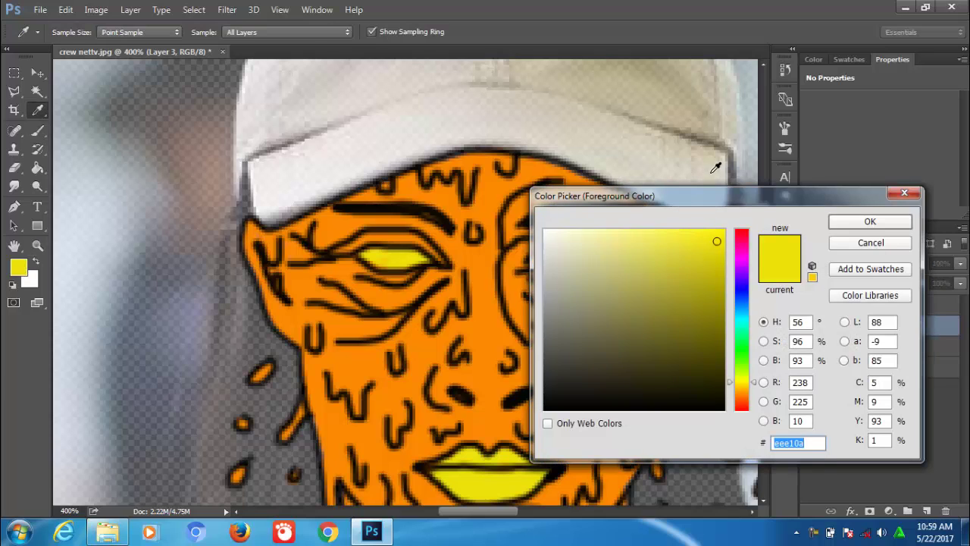
drag(705, 191, 761, 163)
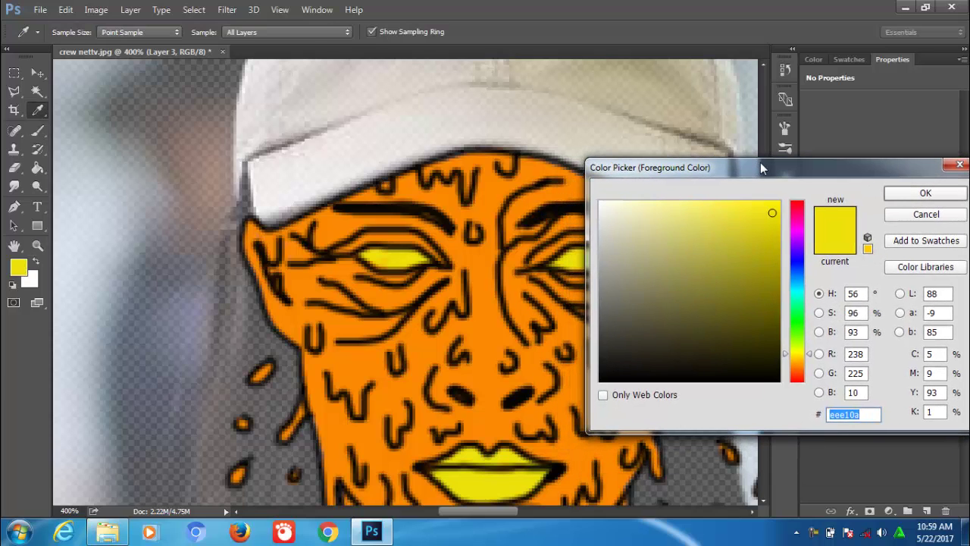
Sample the face's orange and lighten it to a pale peach painting colour
click(492, 314)
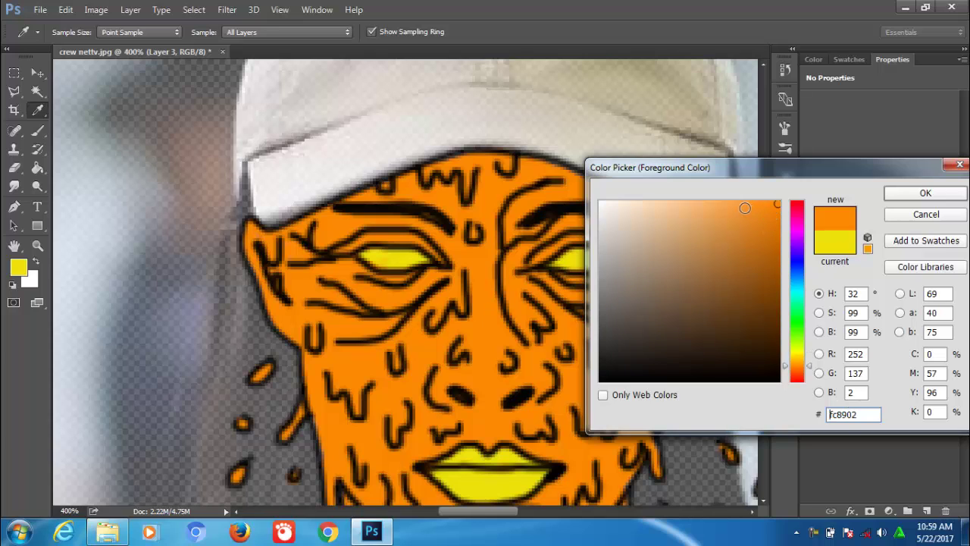
drag(745, 208, 718, 207)
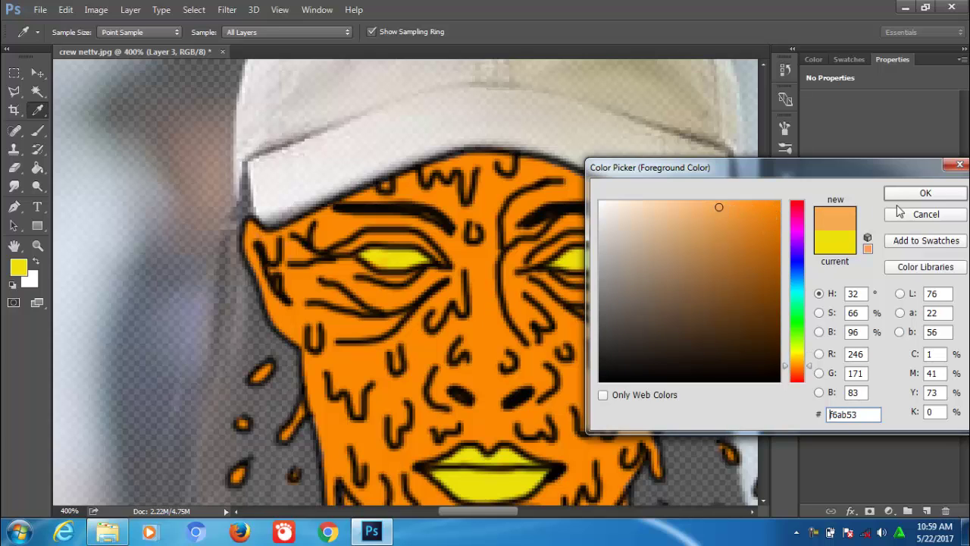
click(919, 196)
key(b)
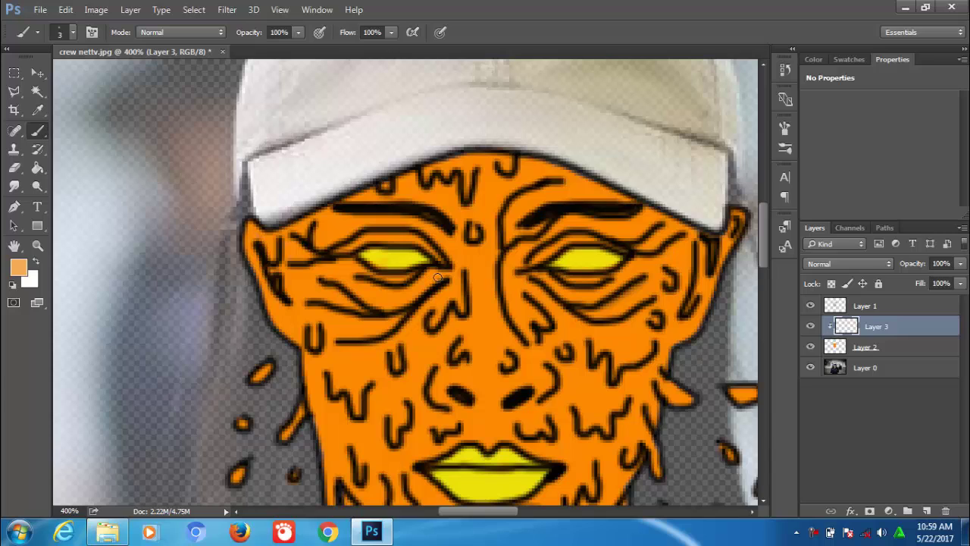
Brush pale peach highlights under both eyes, undoing a stray upper-lip stroke
mouse_move(438, 277)
mouse_down()
mouse_move(371, 307)
mouse_move(432, 273)
mouse_move(361, 287)
mouse_move(383, 288)
mouse_move(421, 274)
mouse_move(284, 267)
mouse_move(351, 265)
mouse_move(310, 270)
mouse_move(408, 296)
mouse_up()
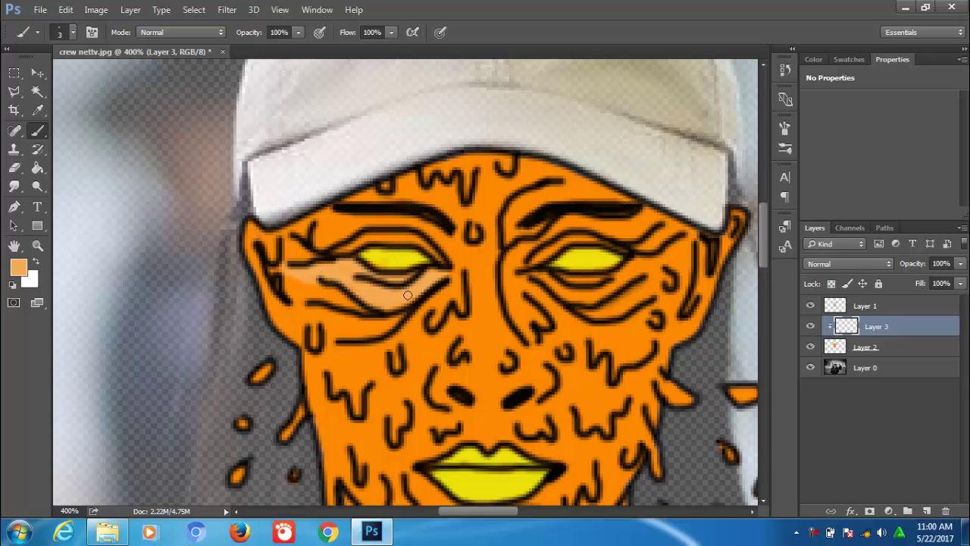
drag(569, 274, 607, 277)
key(bracketright)
key(bracketright)
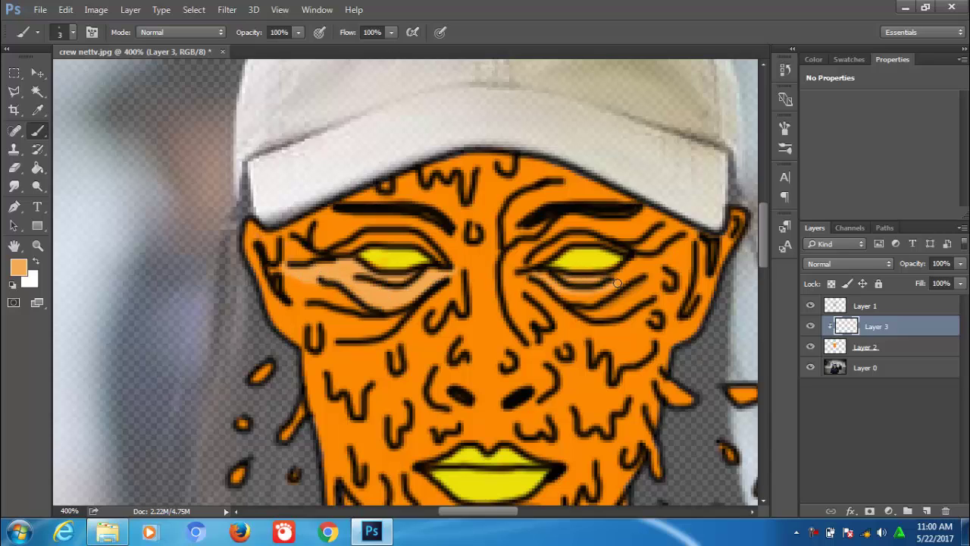
mouse_move(546, 279)
mouse_down()
mouse_move(621, 290)
mouse_move(667, 262)
mouse_up()
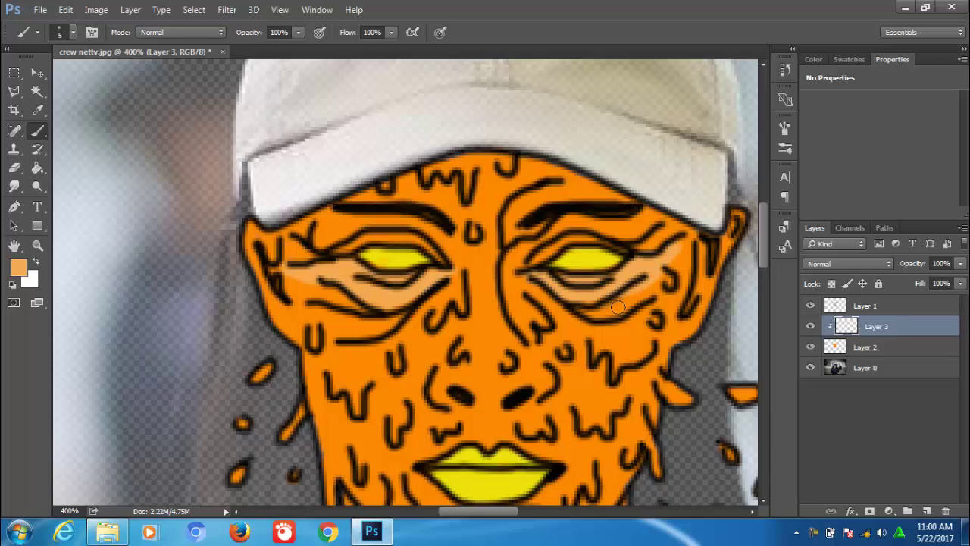
mouse_move(337, 305)
mouse_down()
mouse_move(324, 286)
mouse_move(318, 292)
mouse_up()
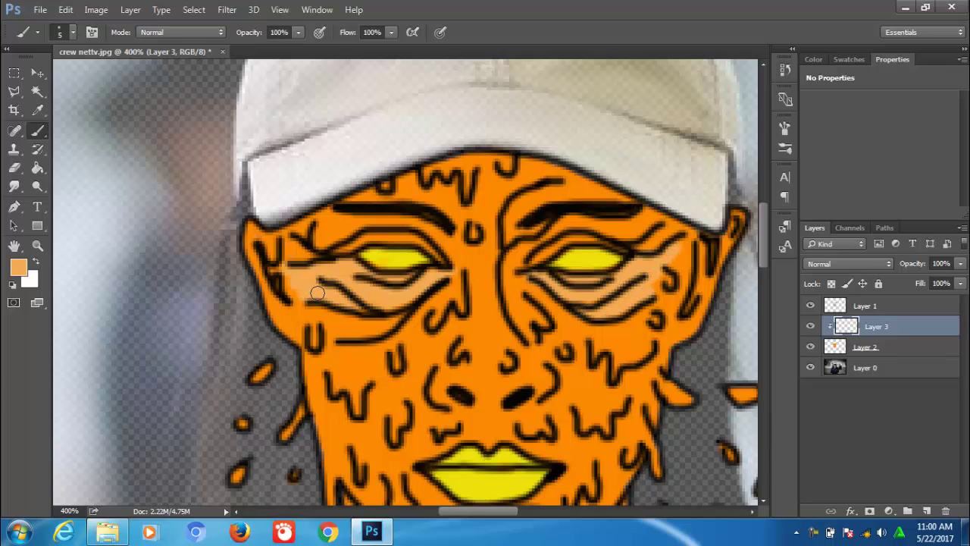
key(bracketleft)
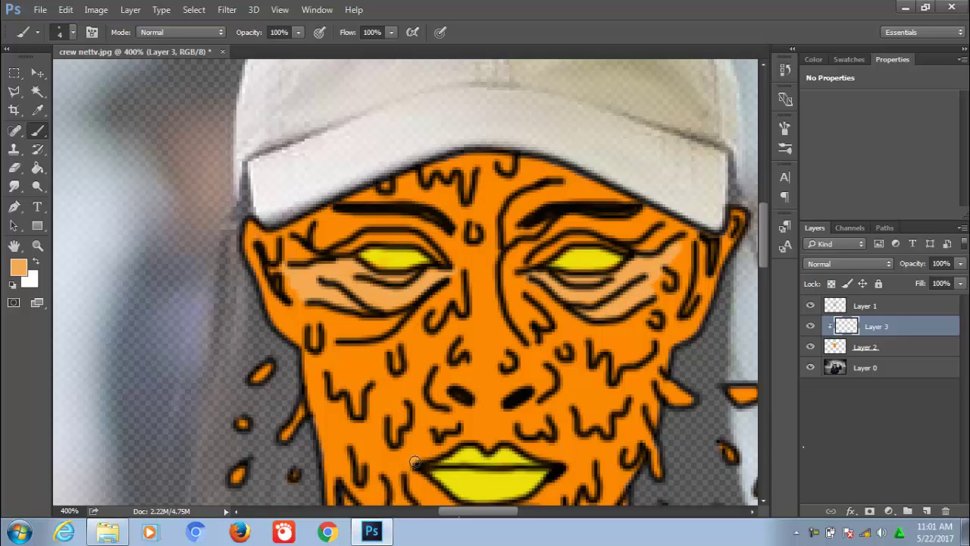
mouse_move(415, 462)
mouse_down()
mouse_move(458, 446)
mouse_move(578, 460)
mouse_up()
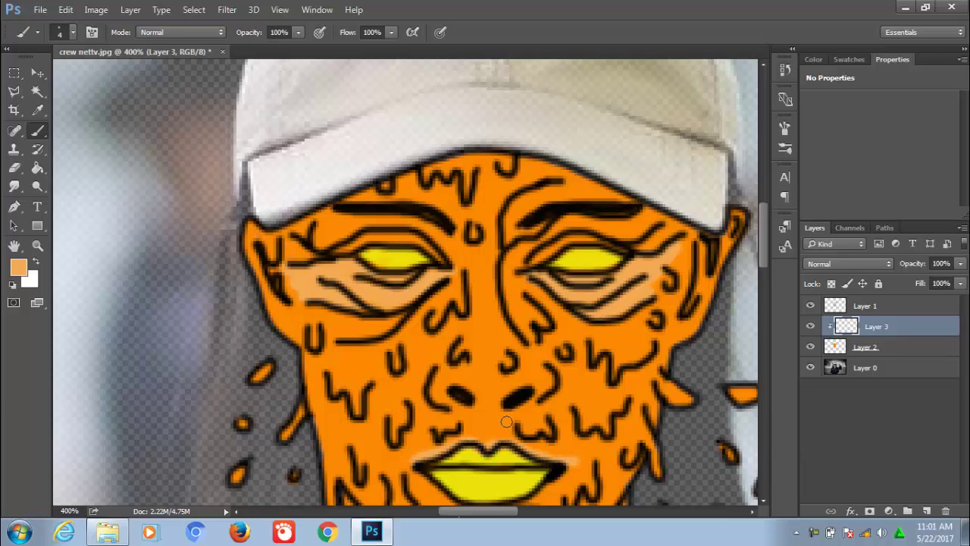
key(ctrl+z)
click(18, 267)
Switch to a more saturated orange and highlight the upper lip, right cheek edge and nose
click(473, 198)
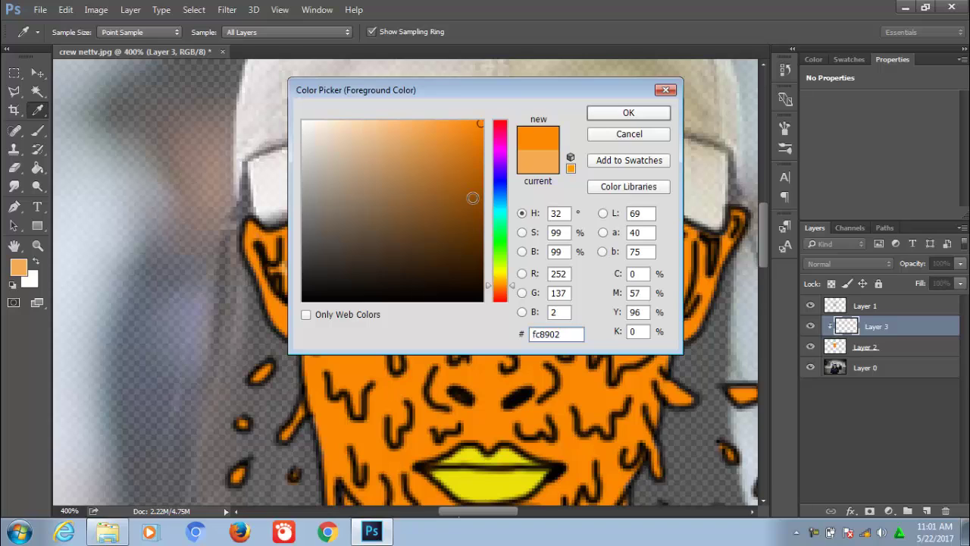
click(478, 123)
click(636, 116)
mouse_move(567, 460)
mouse_down()
mouse_move(459, 445)
mouse_move(421, 463)
mouse_up()
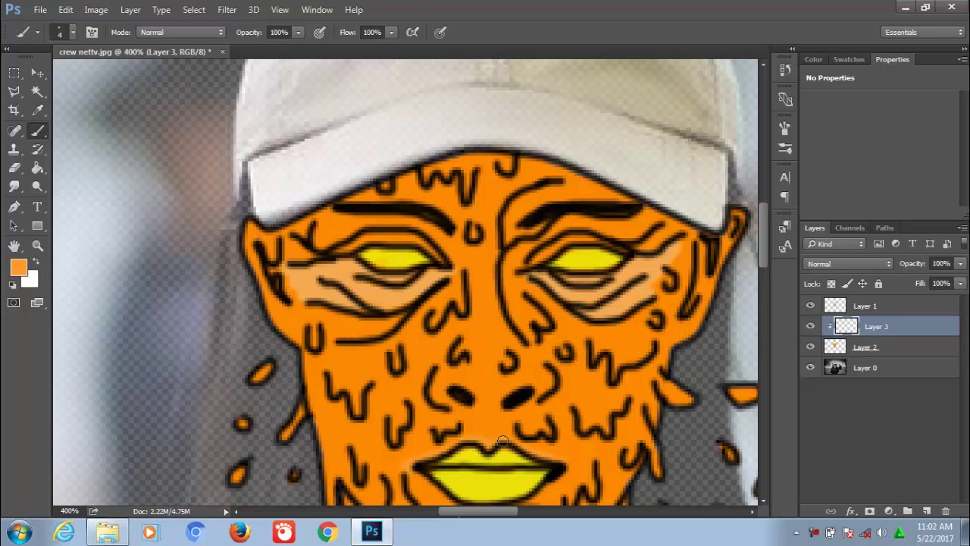
drag(412, 373, 429, 278)
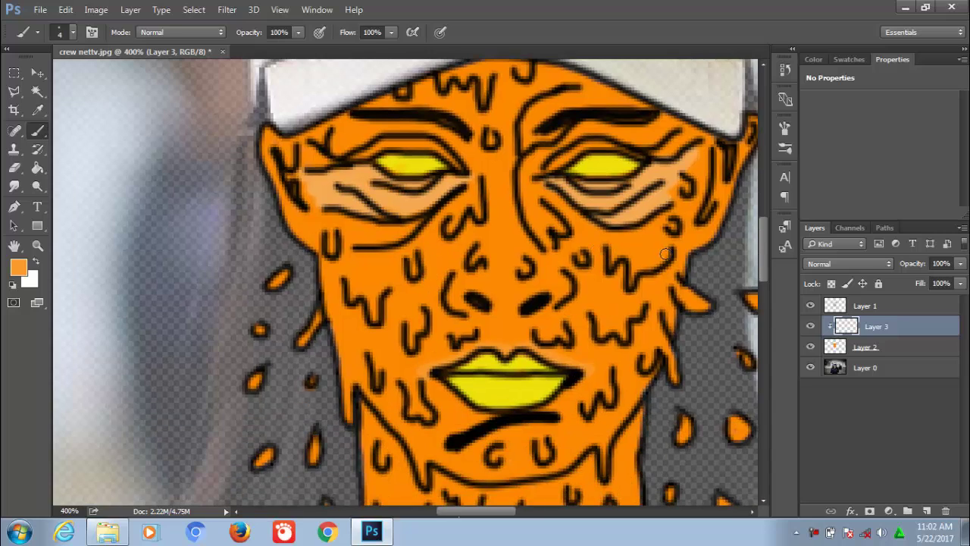
drag(665, 253, 636, 270)
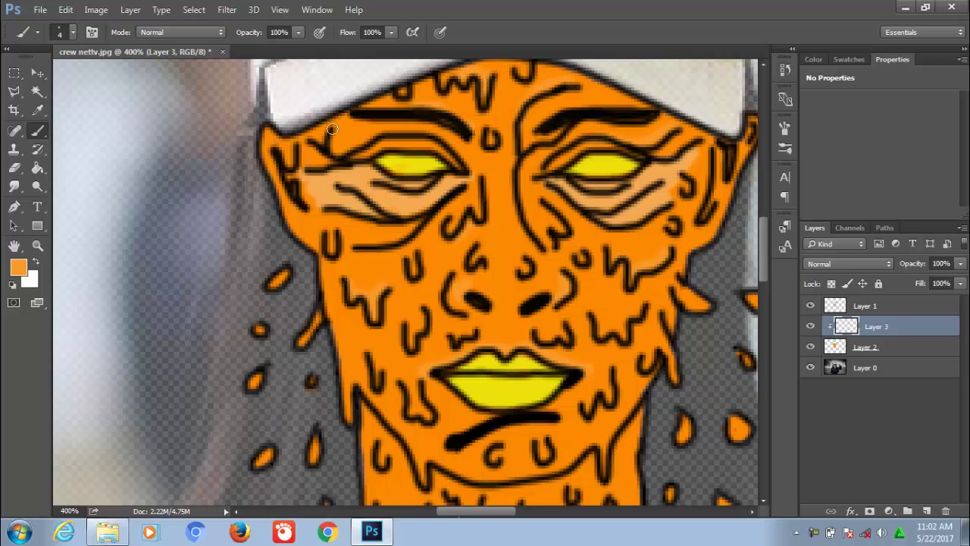
drag(509, 179, 534, 235)
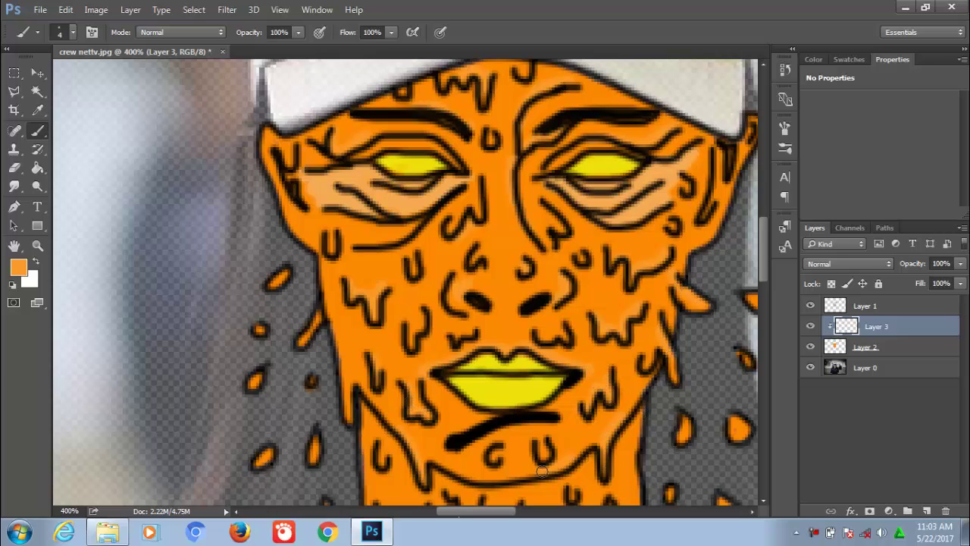
Highlight around the chin and neck drips, the U-shaped drip, and both neck edges
drag(516, 370, 526, 133)
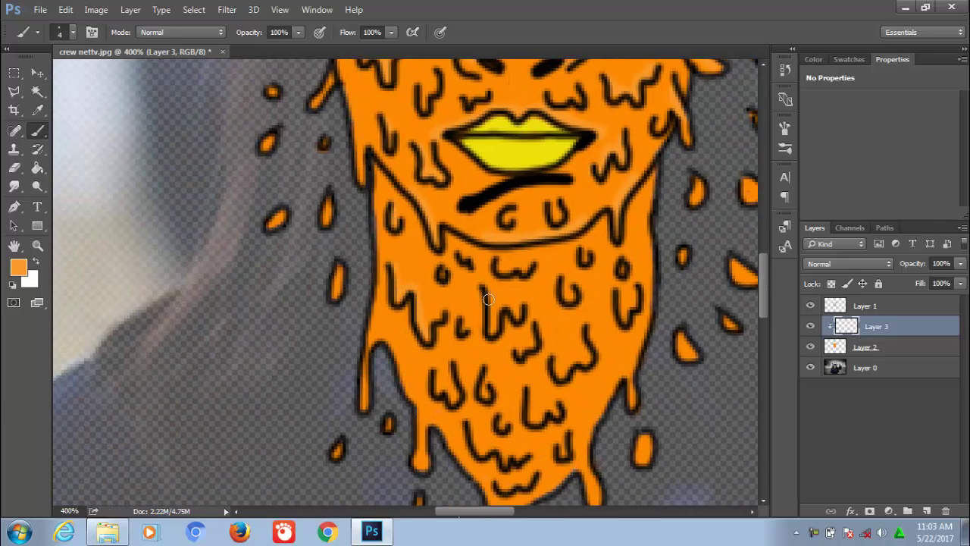
mouse_move(578, 330)
mouse_down()
mouse_move(523, 457)
mouse_move(475, 445)
mouse_up()
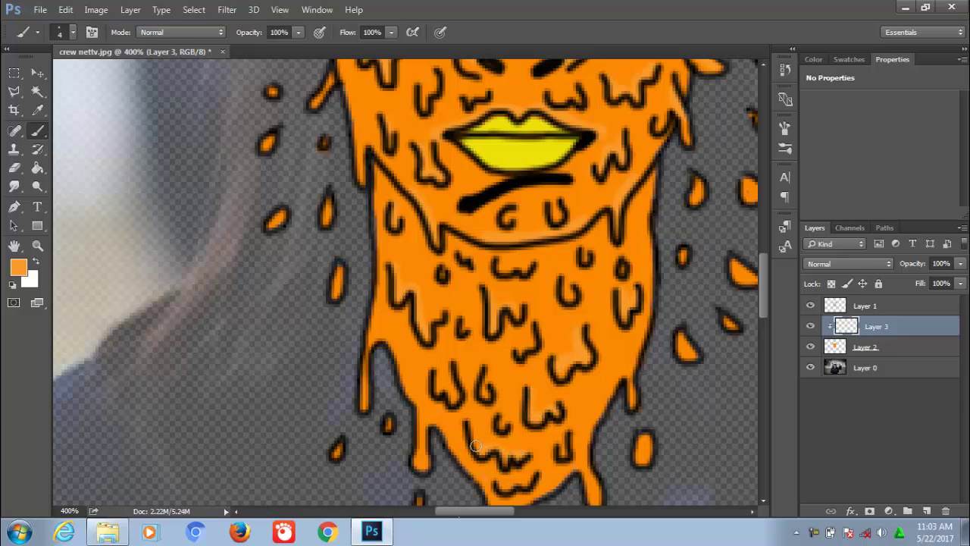
drag(418, 410, 418, 460)
drag(377, 300, 366, 341)
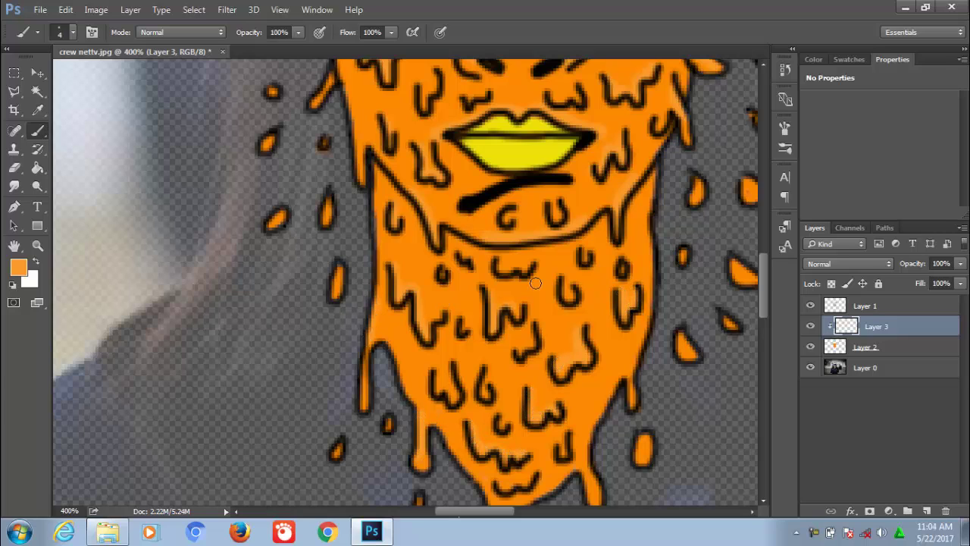
drag(437, 381, 453, 400)
mouse_move(643, 329)
mouse_down()
mouse_move(606, 395)
mouse_move(587, 462)
mouse_up()
drag(565, 283, 579, 299)
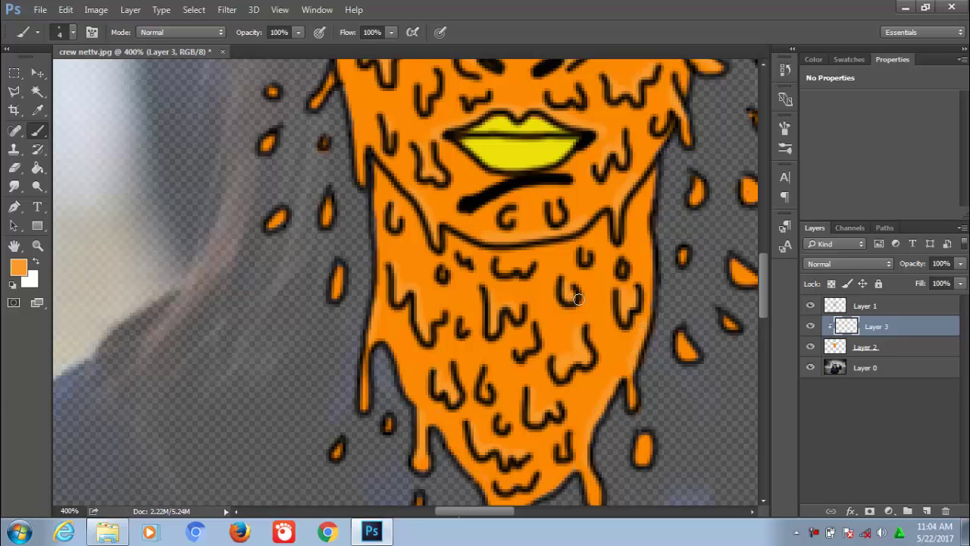
drag(355, 83, 349, 144)
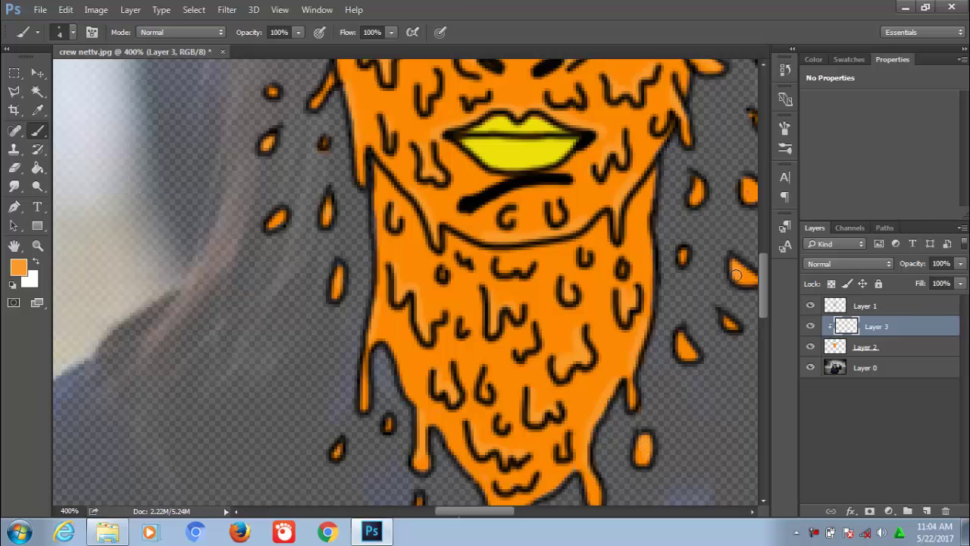
scroll(485, 341, up, 5)
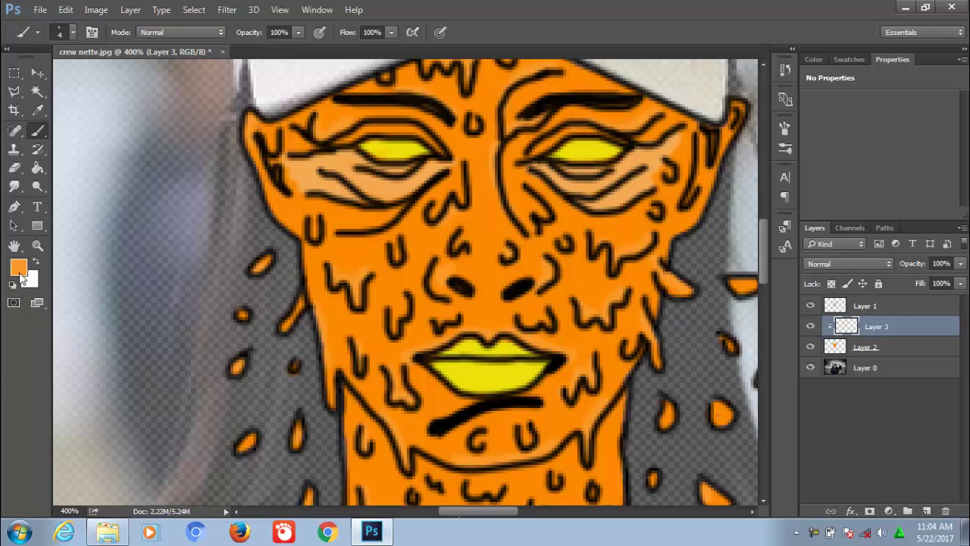
Darken the orange and shade the right side of the face and neck with a larger brush
click(19, 270)
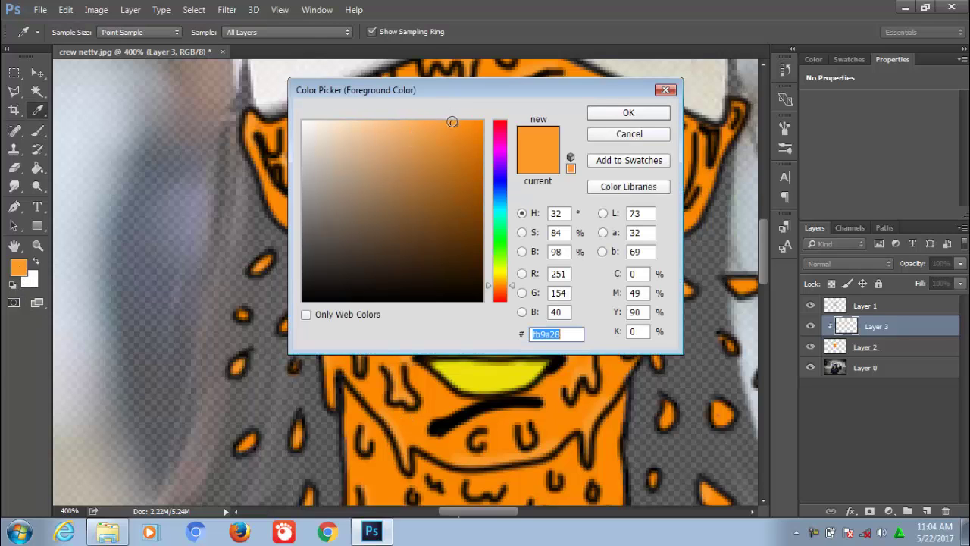
mouse_move(452, 121)
mouse_down()
mouse_move(469, 163)
mouse_move(460, 151)
mouse_move(440, 157)
mouse_move(442, 165)
mouse_move(476, 165)
mouse_move(476, 155)
mouse_up()
click(628, 113)
key(b)
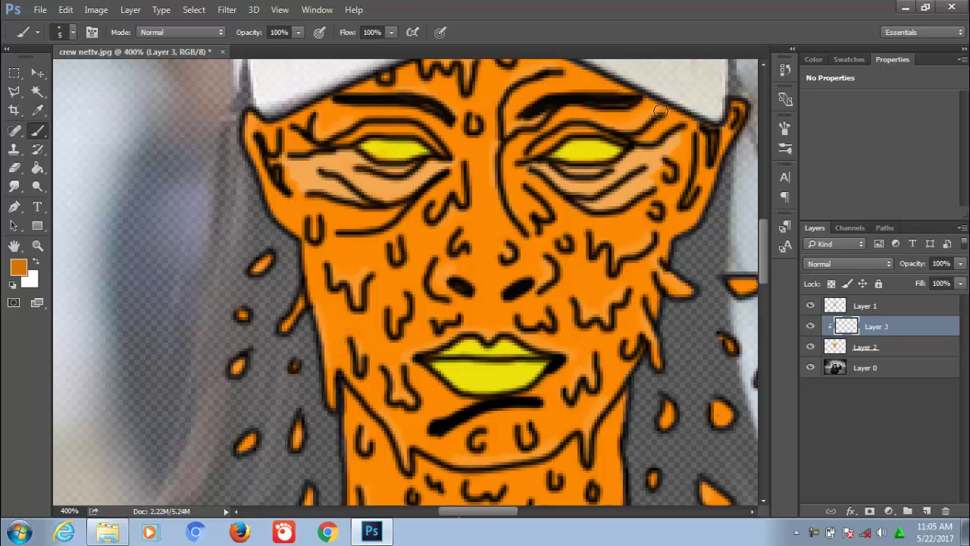
key(bracketright)
key(bracketright)
key(bracketright)
mouse_move(615, 91)
mouse_down()
mouse_move(686, 137)
mouse_move(728, 133)
mouse_move(663, 167)
mouse_move(640, 362)
mouse_move(607, 417)
mouse_up()
drag(633, 355, 572, 447)
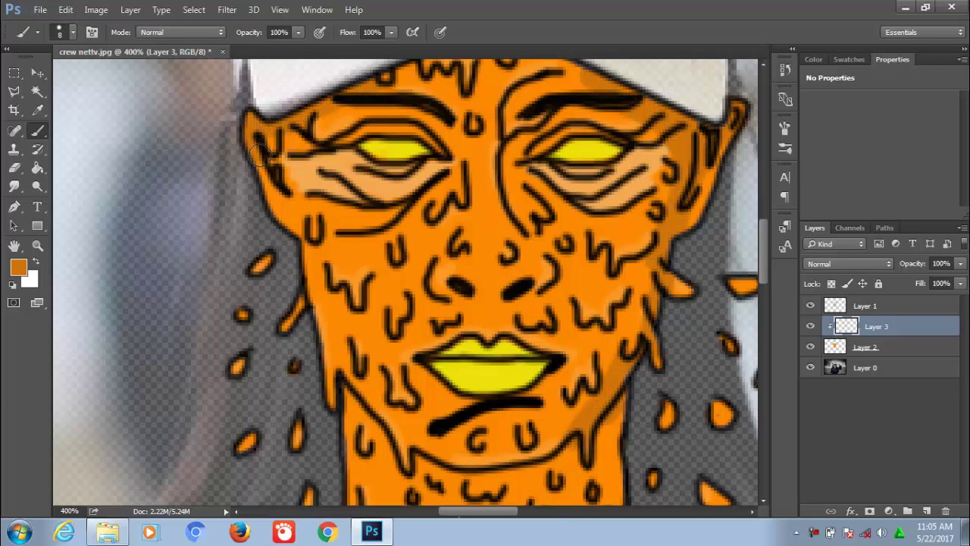
Shade the left side of the face down to the neck, redoing one stroke
mouse_move(259, 155)
mouse_down()
mouse_move(315, 258)
mouse_move(341, 386)
mouse_up()
mouse_move(341, 114)
mouse_down()
mouse_move(273, 148)
mouse_move(331, 271)
mouse_move(341, 334)
mouse_move(362, 379)
mouse_up()
key(ctrl+z)
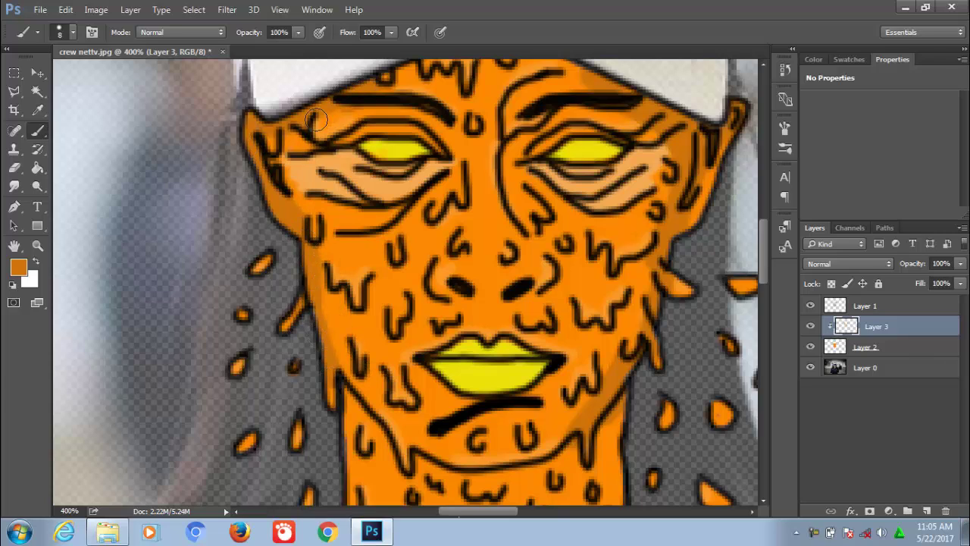
mouse_move(316, 120)
mouse_down()
mouse_move(273, 185)
mouse_move(356, 387)
mouse_up()
Add finer shading down the face centre, under the right eye and on the left cheek
key(bracketleft)
key(bracketleft)
key(bracketleft)
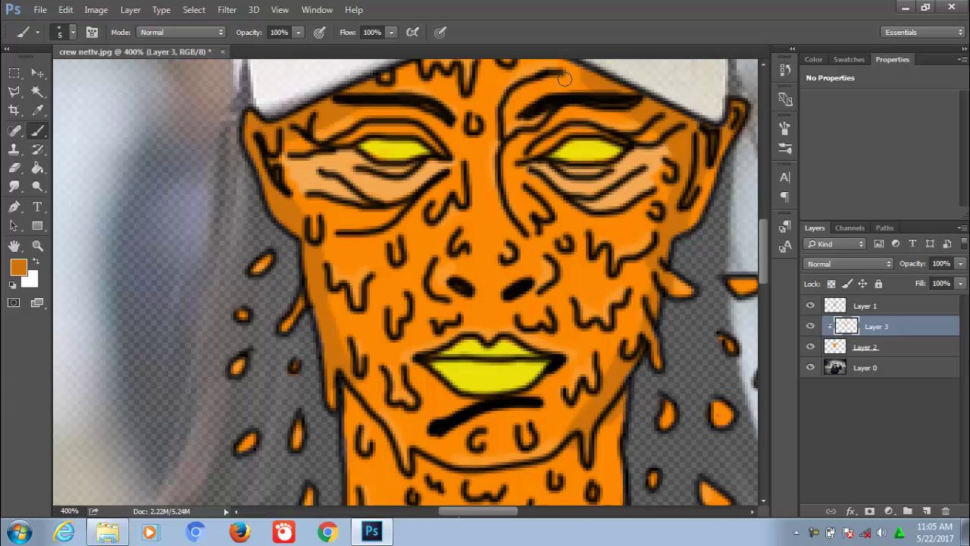
mouse_move(564, 78)
mouse_down()
mouse_move(507, 102)
mouse_move(504, 171)
mouse_move(535, 216)
mouse_up()
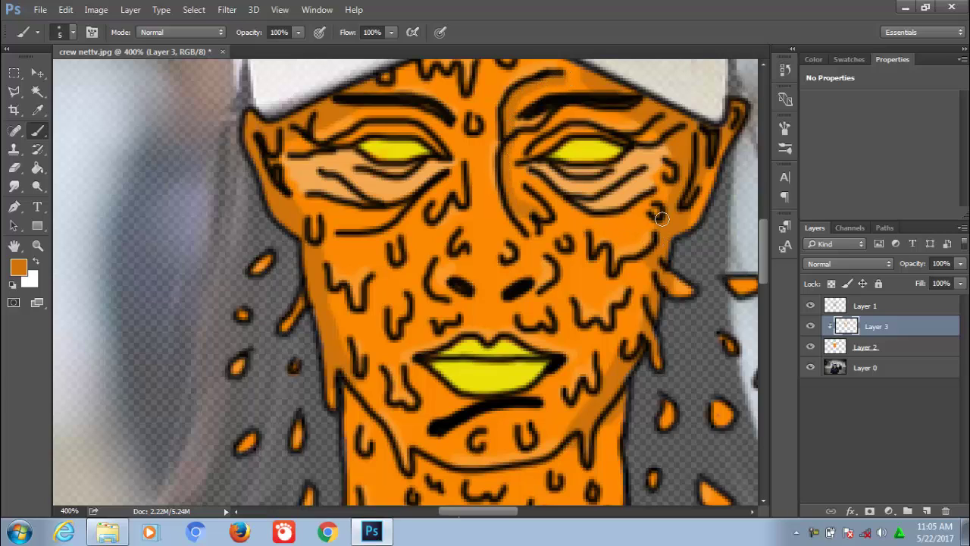
key(bracketleft)
mouse_move(656, 195)
mouse_down()
mouse_move(615, 216)
mouse_move(639, 207)
mouse_up()
mouse_move(446, 182)
mouse_down()
mouse_move(416, 229)
mouse_move(352, 238)
mouse_up()
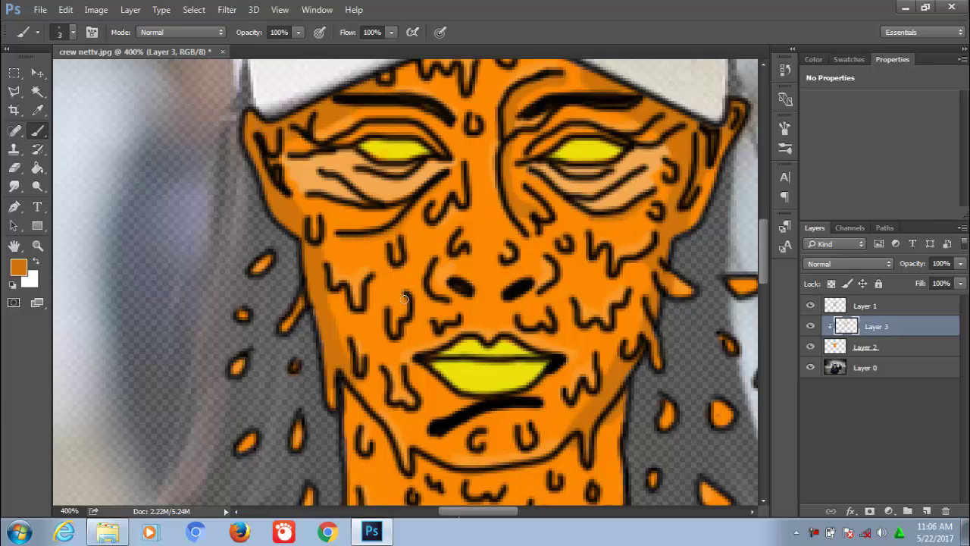
drag(404, 300, 399, 320)
drag(533, 263, 532, 164)
Set up the Eraser on Layer 3 and swap the foreground and background colours
key(alt+bracketright)
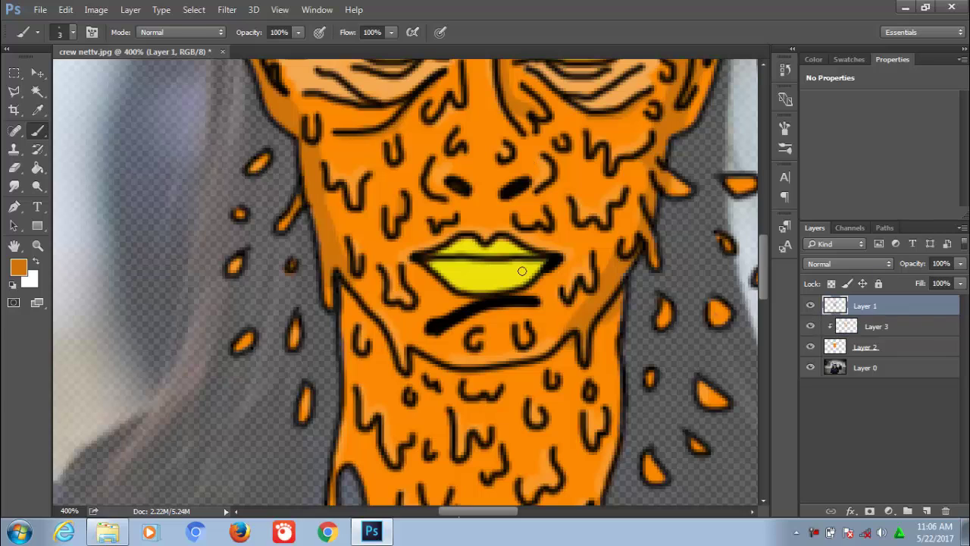
key(e)
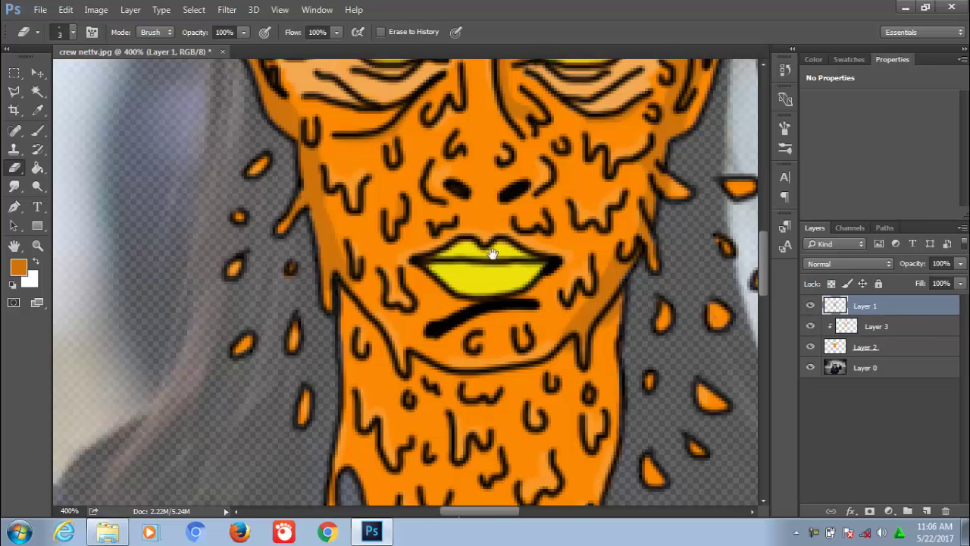
drag(493, 249, 477, 325)
key(alt+bracketleft)
click(36, 262)
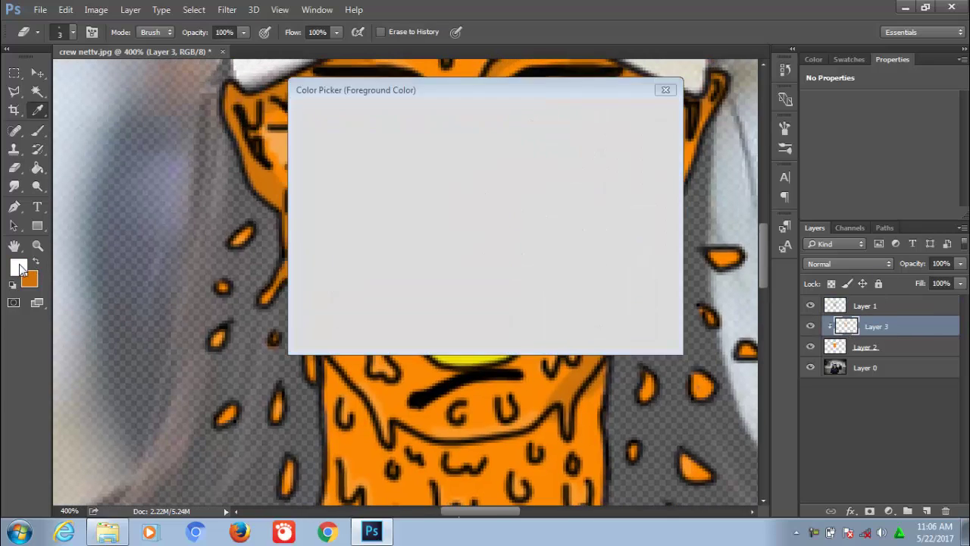
Set pale yellow f3eea1 as foreground, erase the lip-corner smudge, and add Layer 4
click(20, 268)
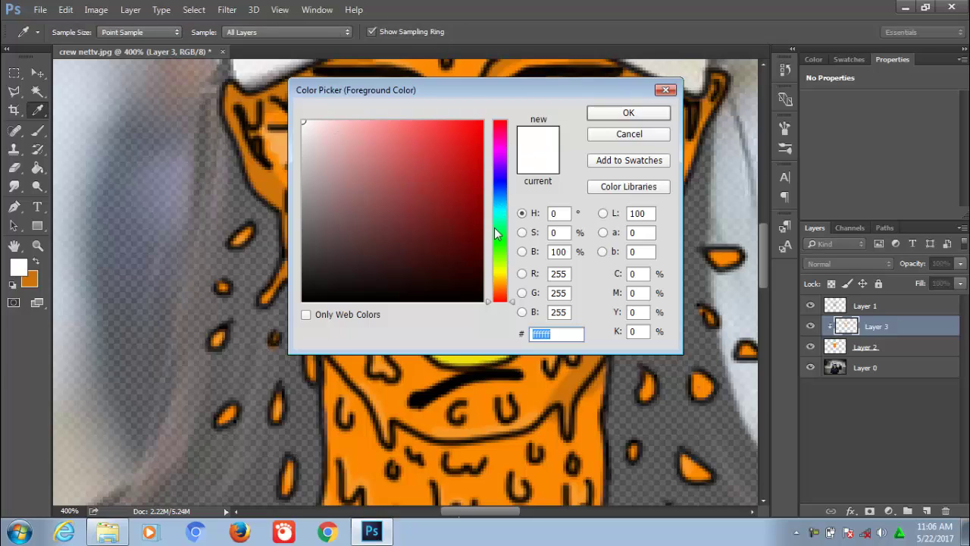
click(500, 279)
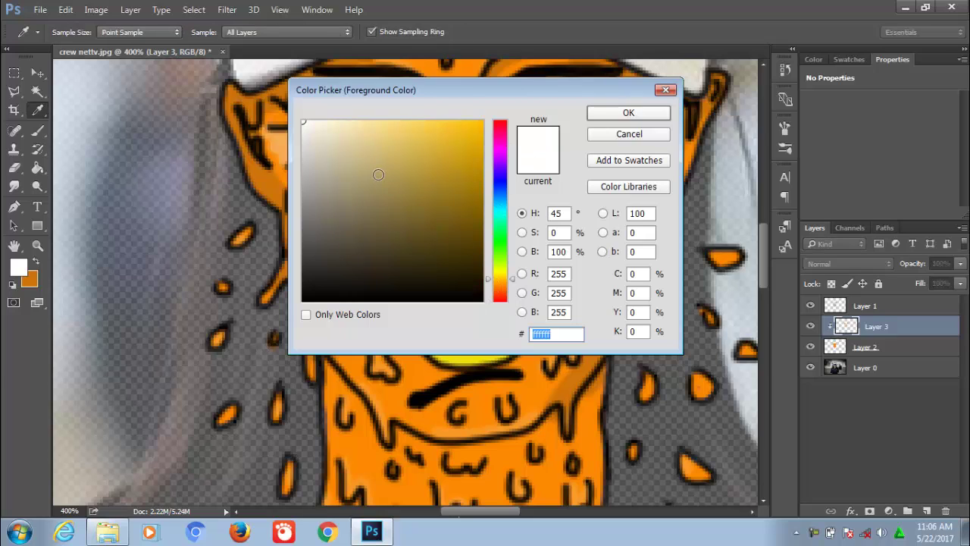
click(345, 136)
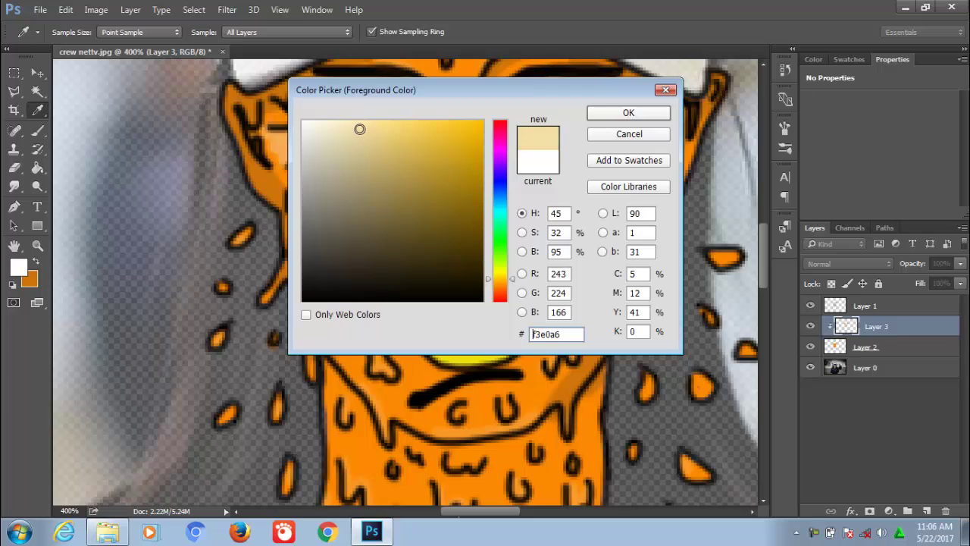
drag(345, 135, 363, 128)
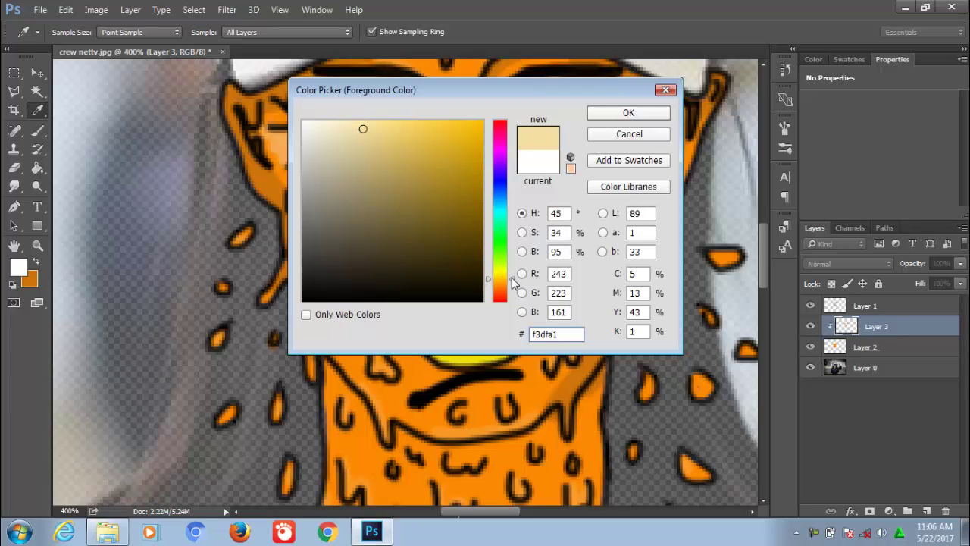
drag(512, 282, 514, 293)
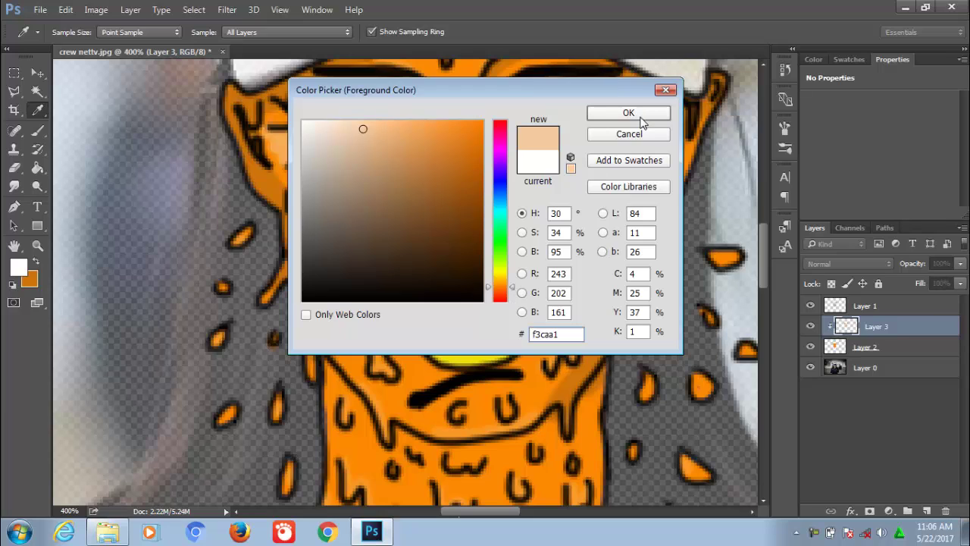
drag(511, 287, 513, 273)
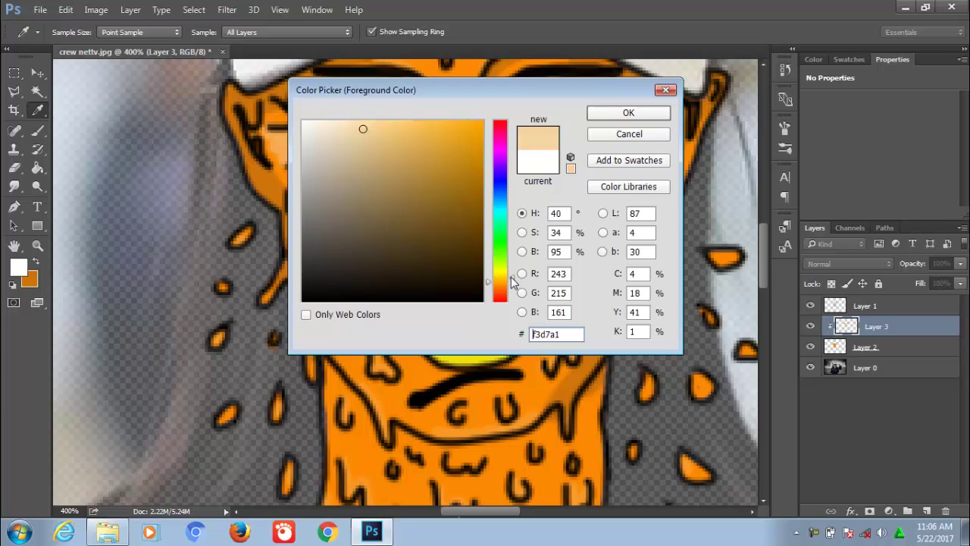
click(645, 110)
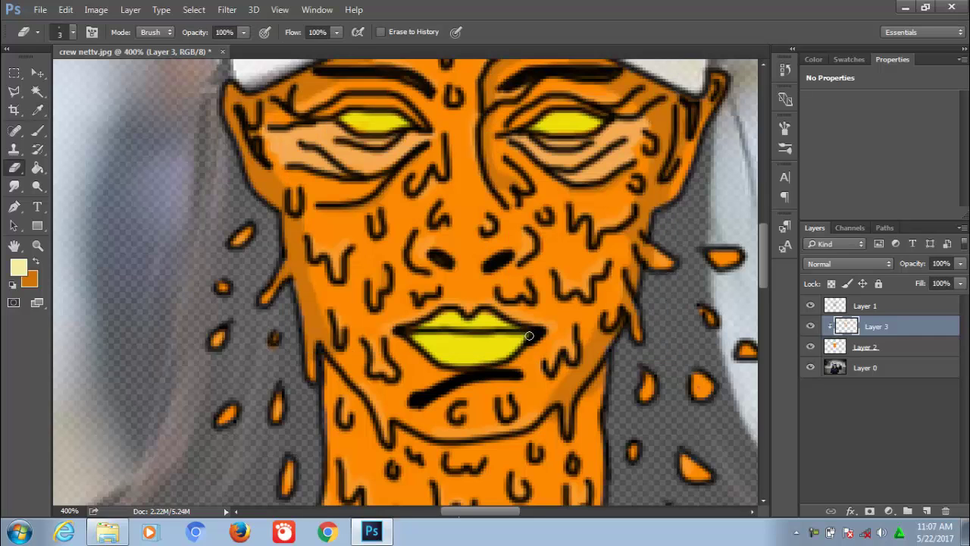
drag(524, 335, 523, 335)
click(926, 511)
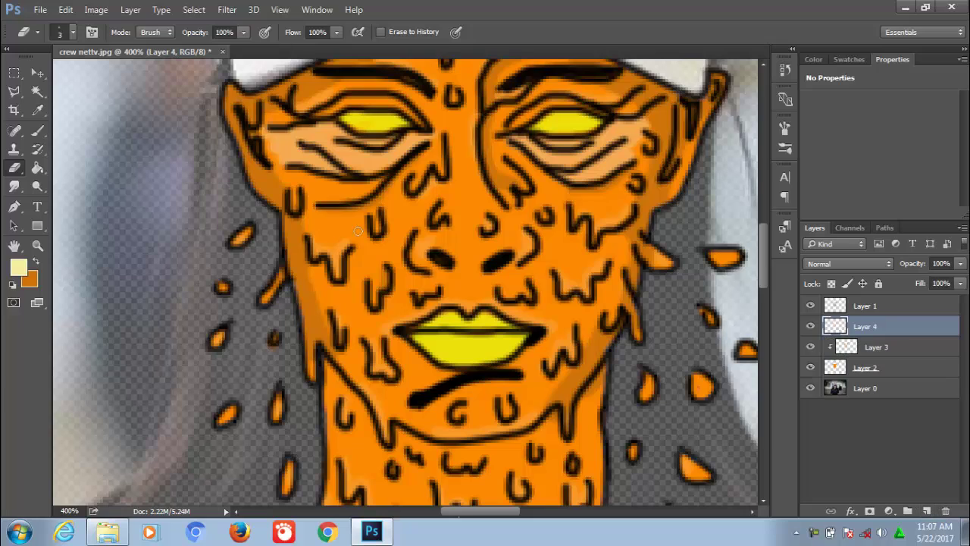
Paint pale yellow strokes across both lips and inside both eyes on Layer 4
key(b)
drag(423, 323, 433, 355)
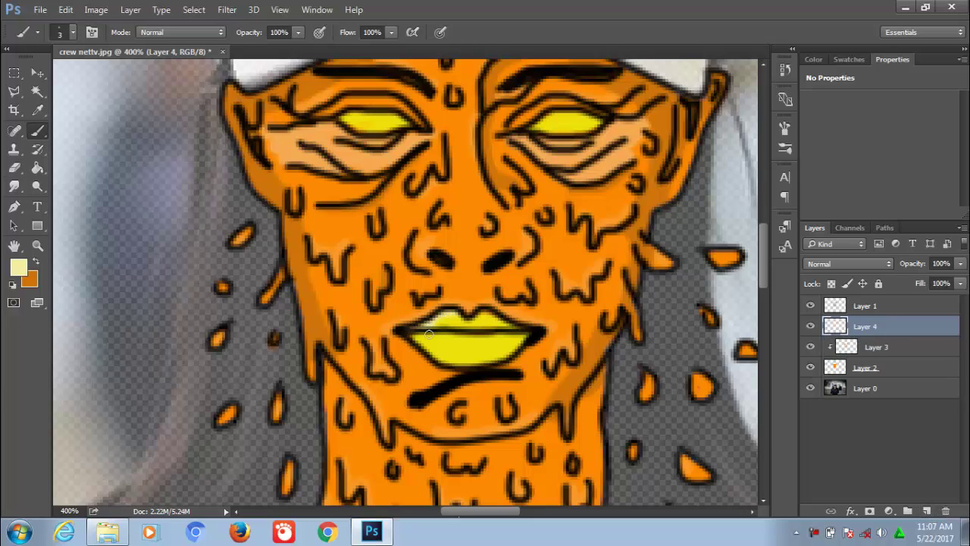
mouse_move(493, 320)
mouse_down()
mouse_move(536, 326)
mouse_move(433, 347)
mouse_move(427, 340)
mouse_up()
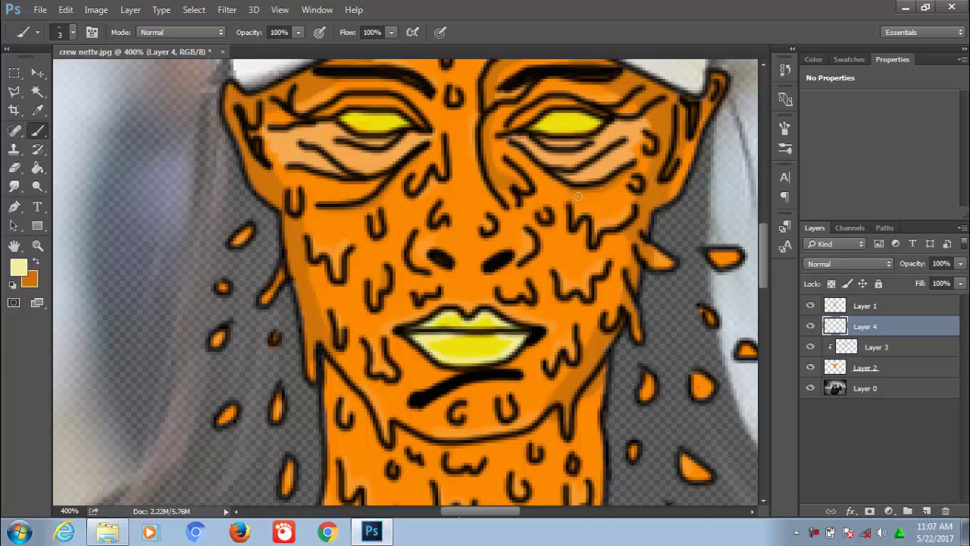
mouse_move(535, 132)
mouse_down()
mouse_move(554, 121)
mouse_move(567, 131)
mouse_up()
drag(391, 115, 406, 123)
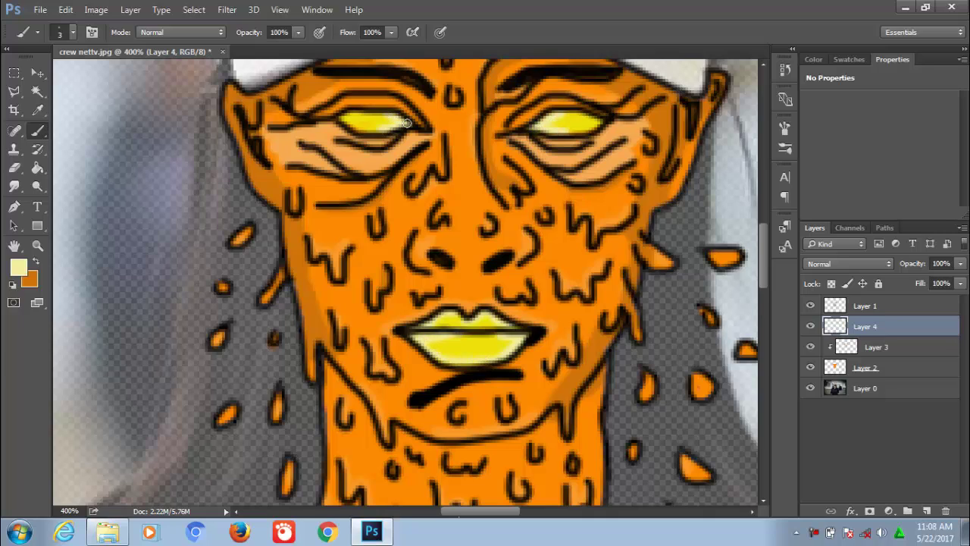
drag(562, 132, 606, 118)
key(ctrl+0)
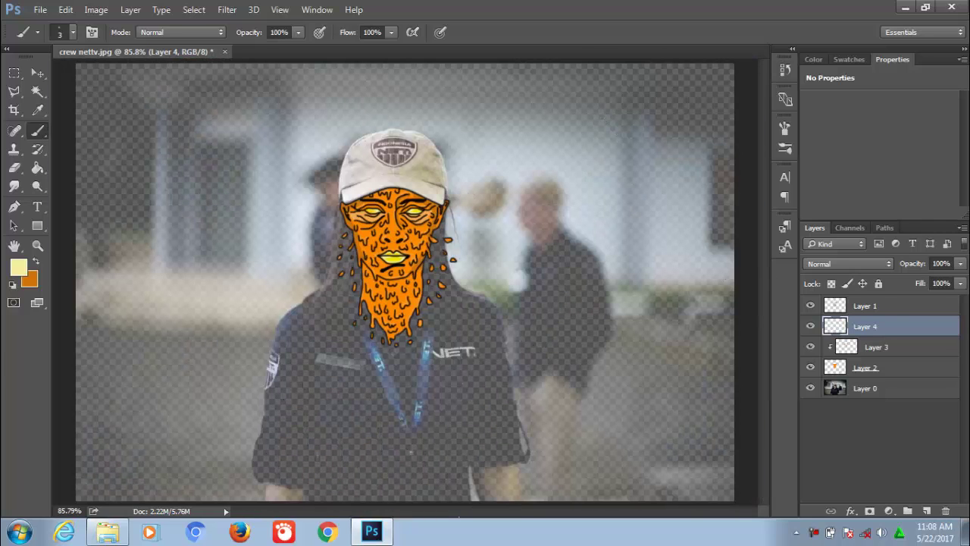
Raise the photo layer Layer 0 back to 100% opacity
click(897, 390)
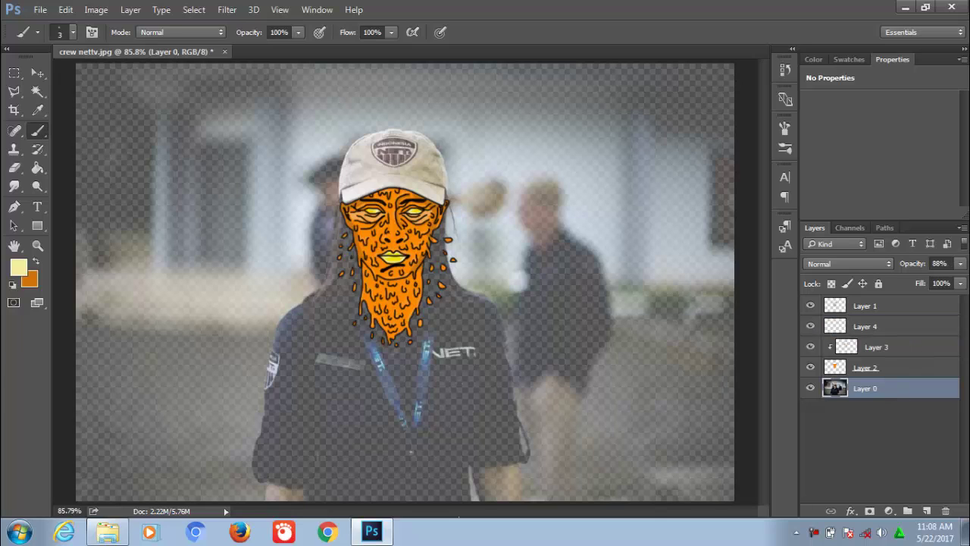
click(961, 265)
drag(953, 286, 965, 283)
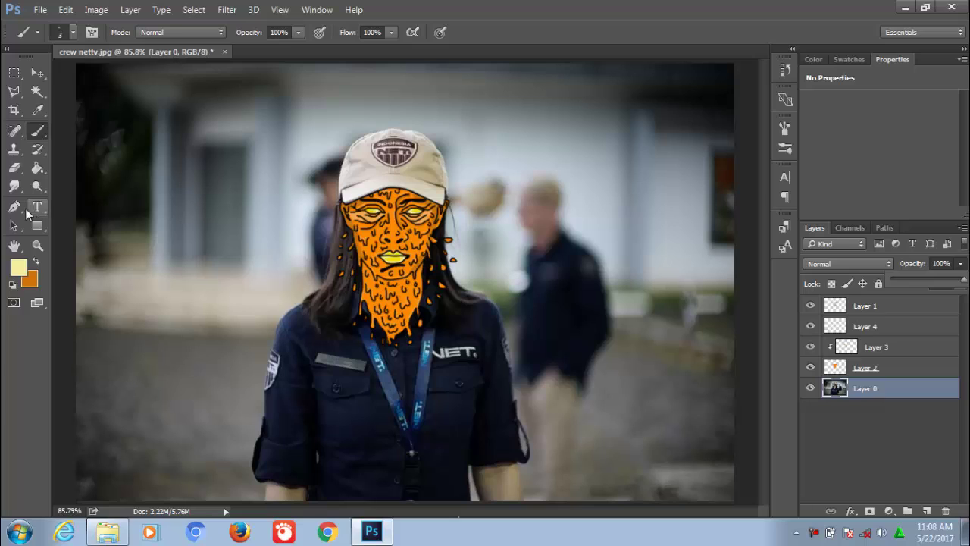
click(16, 167)
Zoom in and erase along the chin line on Layer 1 to clean its edges
click(16, 167)
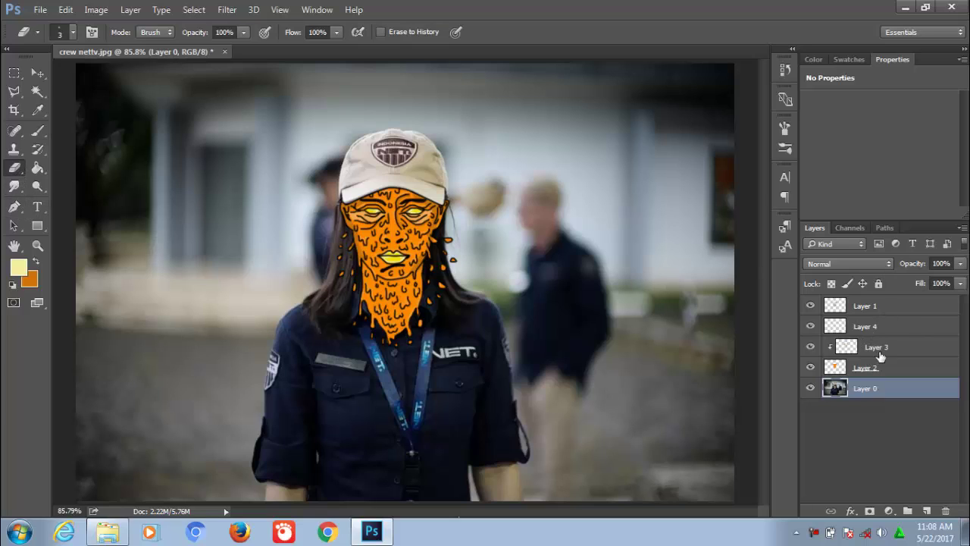
click(874, 309)
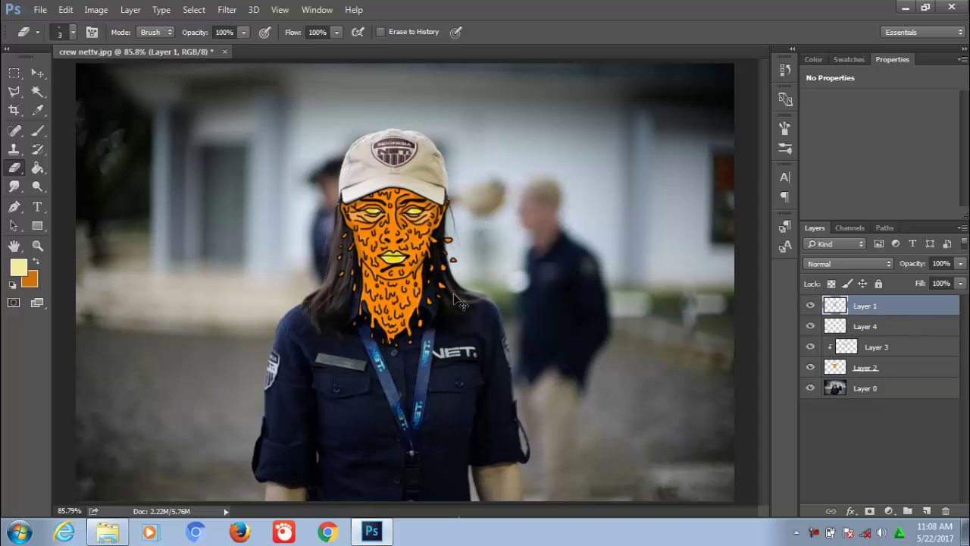
scroll(455, 296, up, 2)
scroll(454, 295, up, 1)
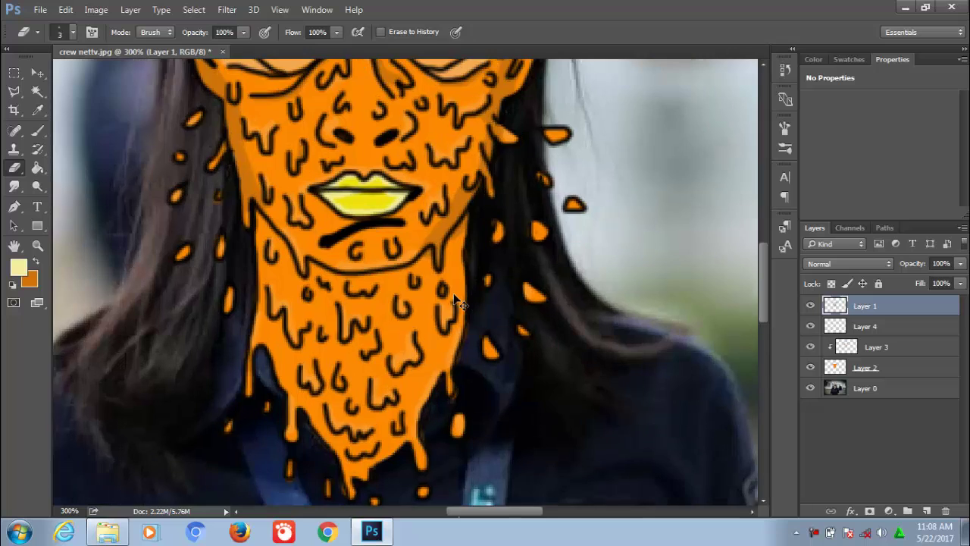
scroll(455, 295, up, 1)
scroll(455, 299, up, 1)
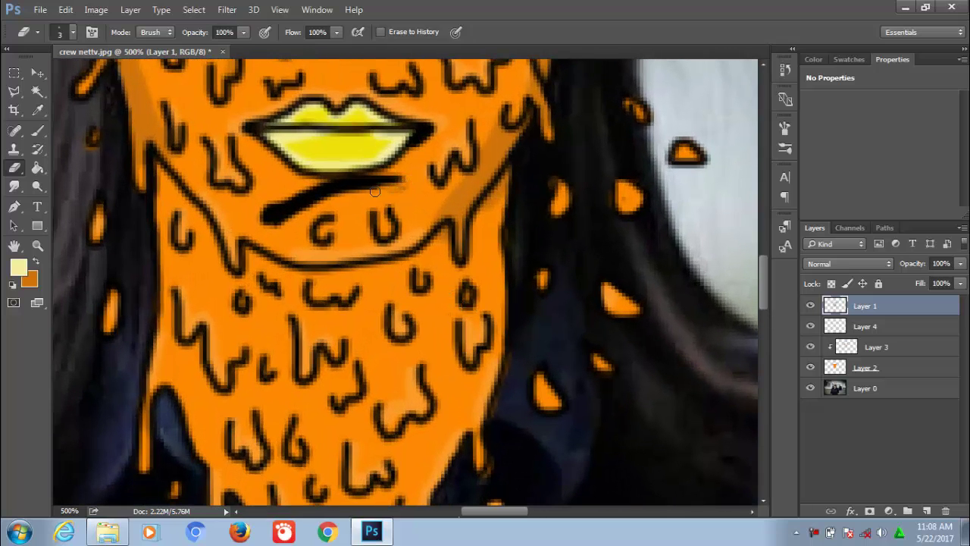
mouse_move(269, 224)
mouse_down()
mouse_move(261, 214)
mouse_move(303, 186)
mouse_move(345, 173)
mouse_move(392, 192)
mouse_up()
Touch up the chin line's left part with orange on Layer 3, undoing a pale-yellow attempt
click(850, 348)
key(x)
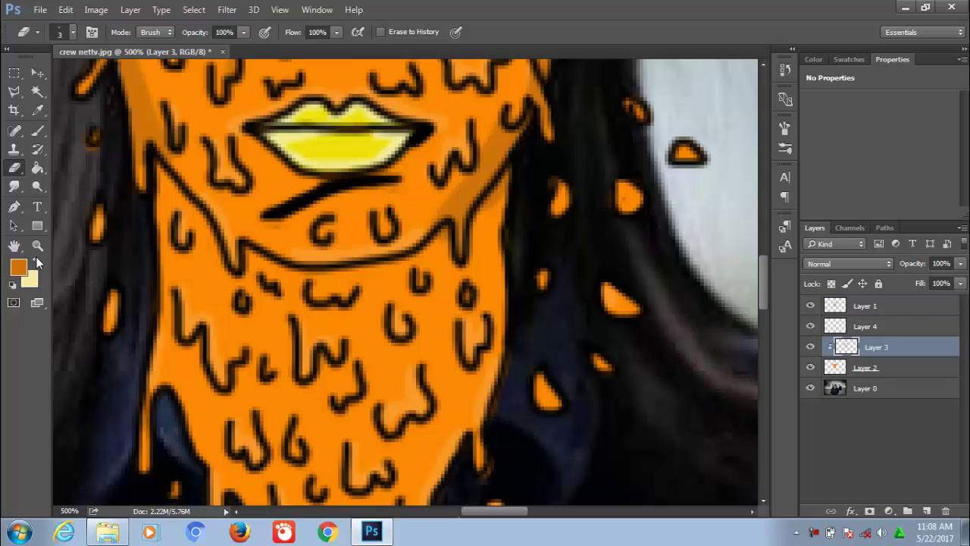
key(b)
key(x)
drag(331, 176, 270, 213)
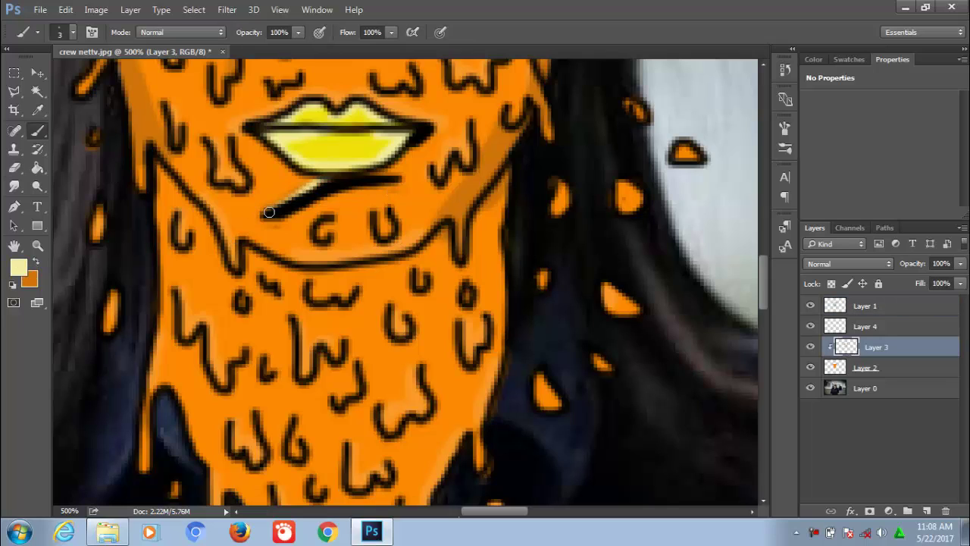
key(ctrl+z)
key(x)
drag(317, 182, 259, 208)
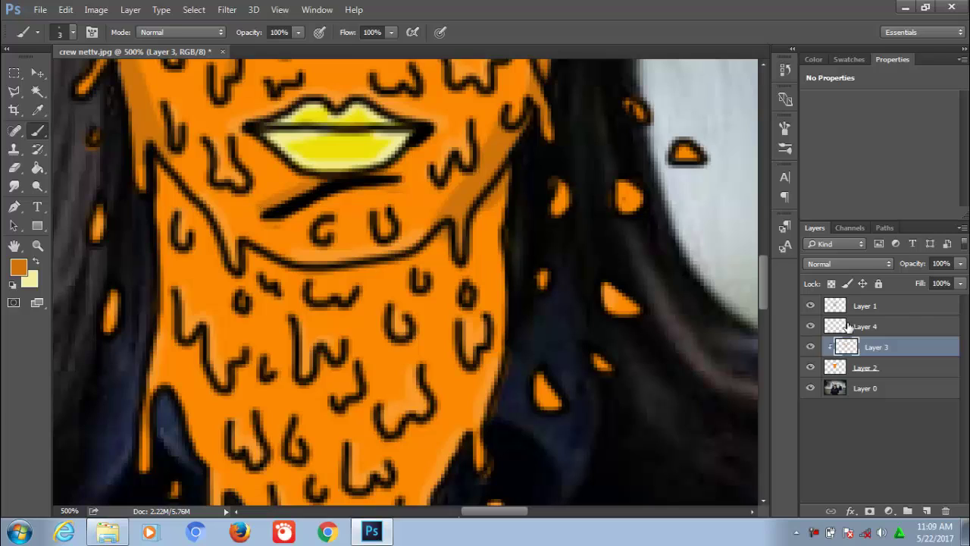
click(846, 327)
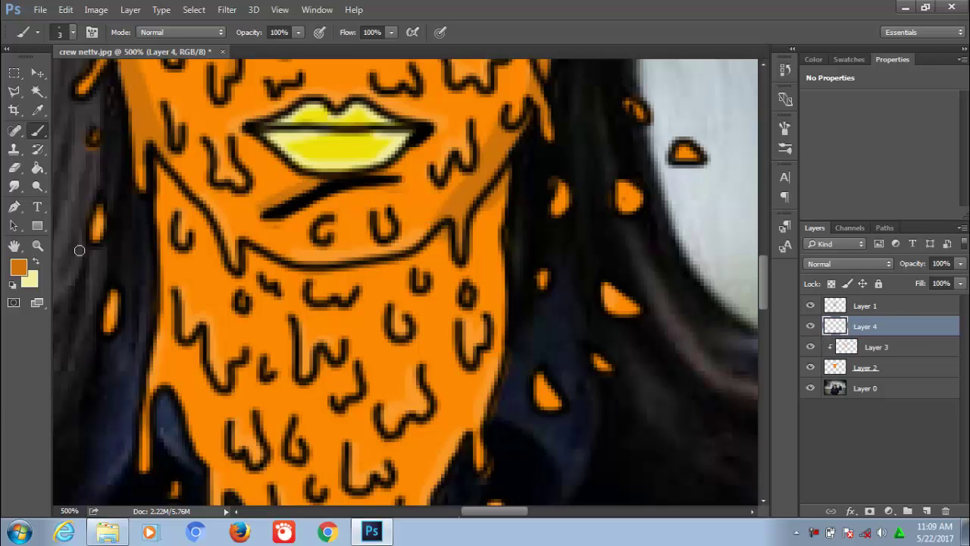
Choose a lighter orange and paint it along the chin line and a chin drip mark
click(18, 269)
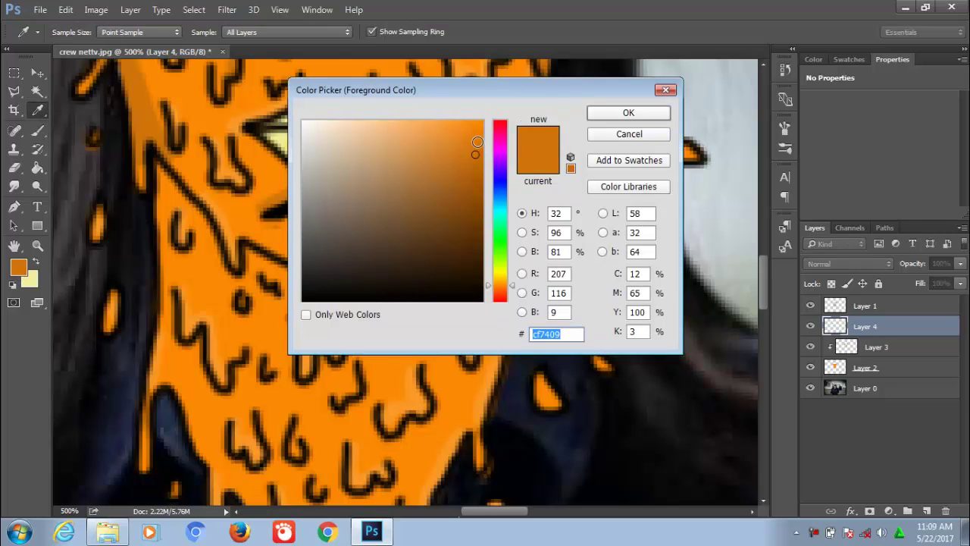
drag(476, 129, 452, 124)
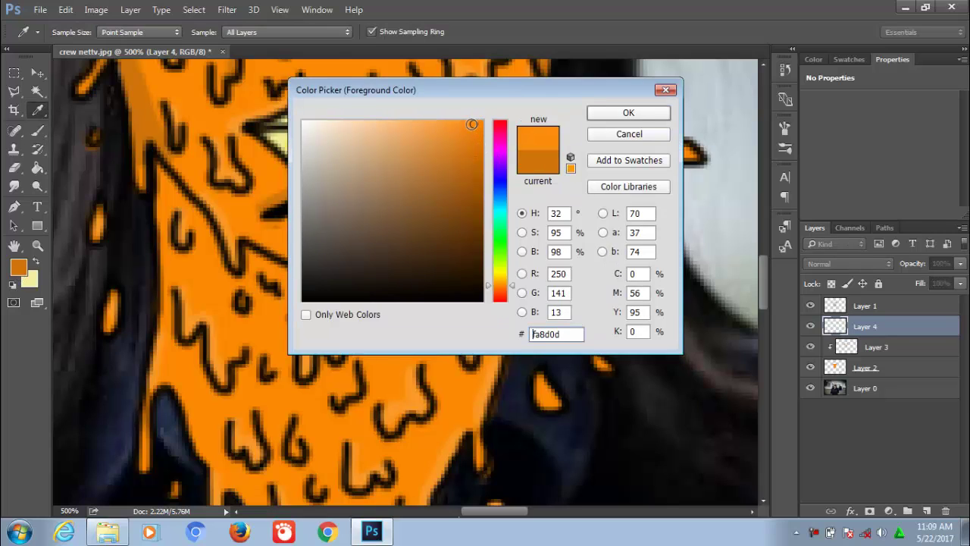
click(621, 119)
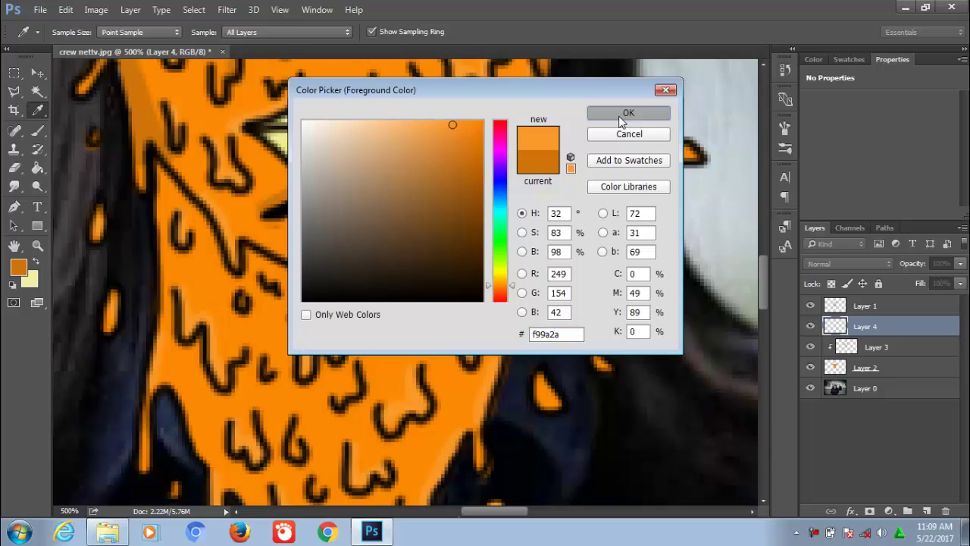
drag(318, 183, 241, 224)
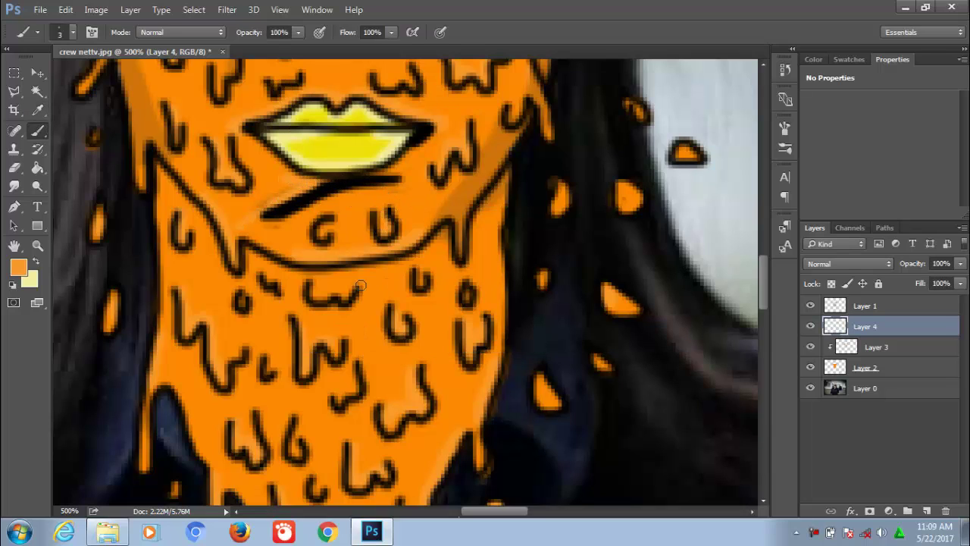
drag(344, 299, 332, 302)
Sample a darker orange from the face, set brush size 4, and shade along the jaw
click(19, 267)
drag(538, 88, 793, 90)
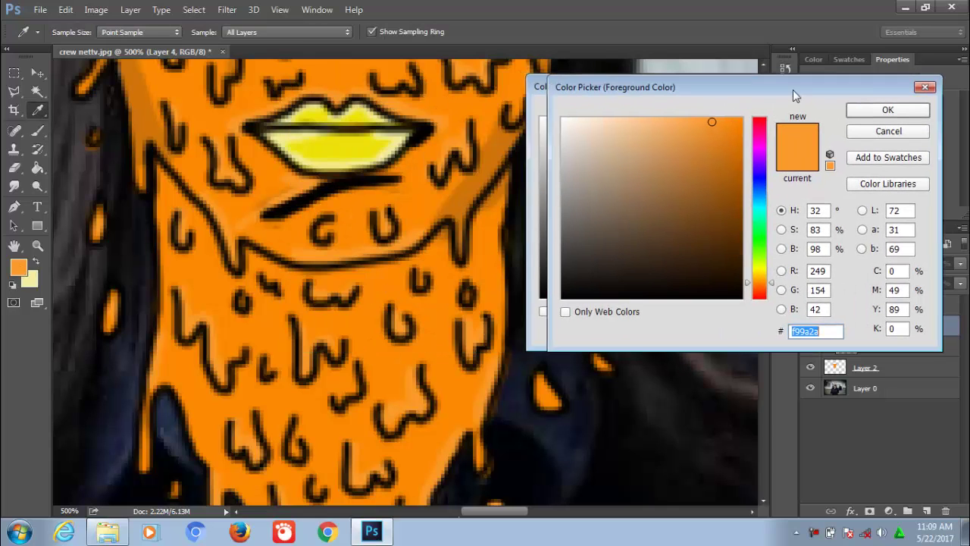
click(492, 166)
key(Return)
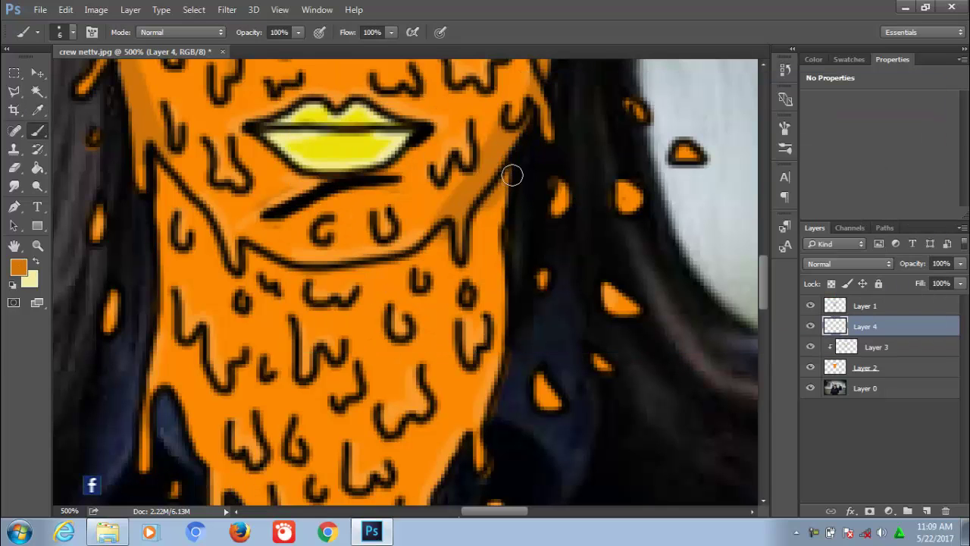
key(bracketleft)
key(bracketleft)
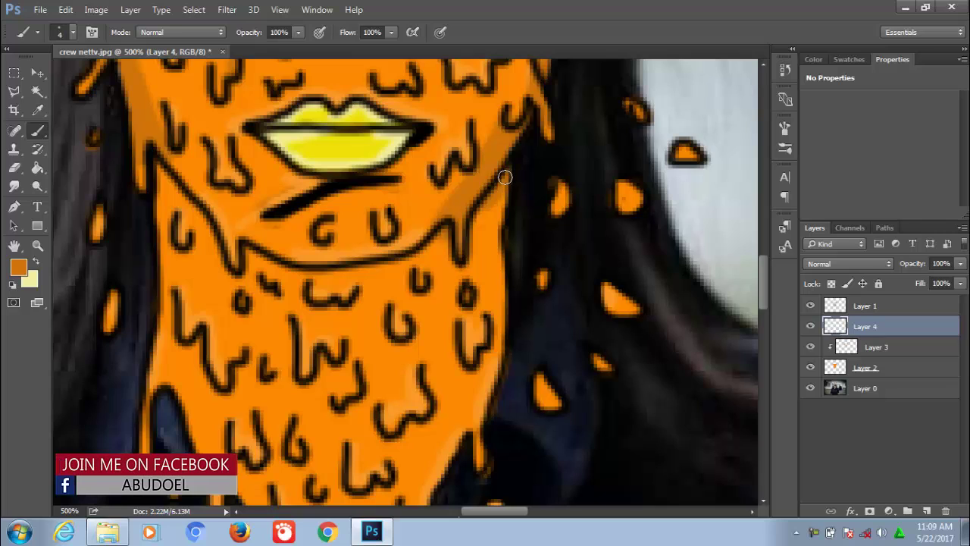
mouse_move(496, 188)
mouse_down()
mouse_move(384, 266)
mouse_move(171, 184)
mouse_move(166, 280)
mouse_move(487, 361)
mouse_move(480, 417)
mouse_up()
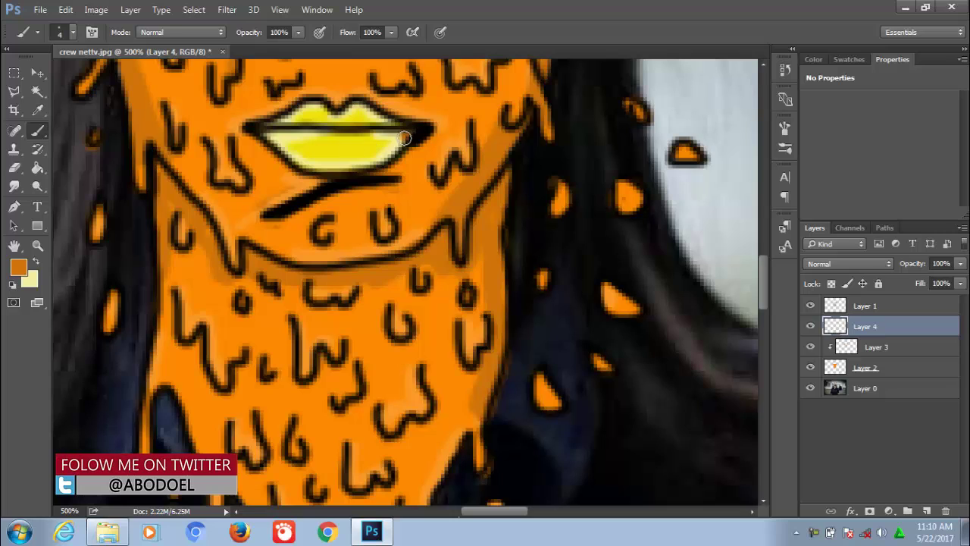
Darken the seam between the lips after undoing two lower-lip shading attempts
mouse_move(405, 140)
mouse_down()
mouse_move(373, 136)
mouse_move(357, 106)
mouse_move(375, 163)
mouse_move(299, 163)
mouse_move(327, 139)
mouse_up()
key(ctrl+z)
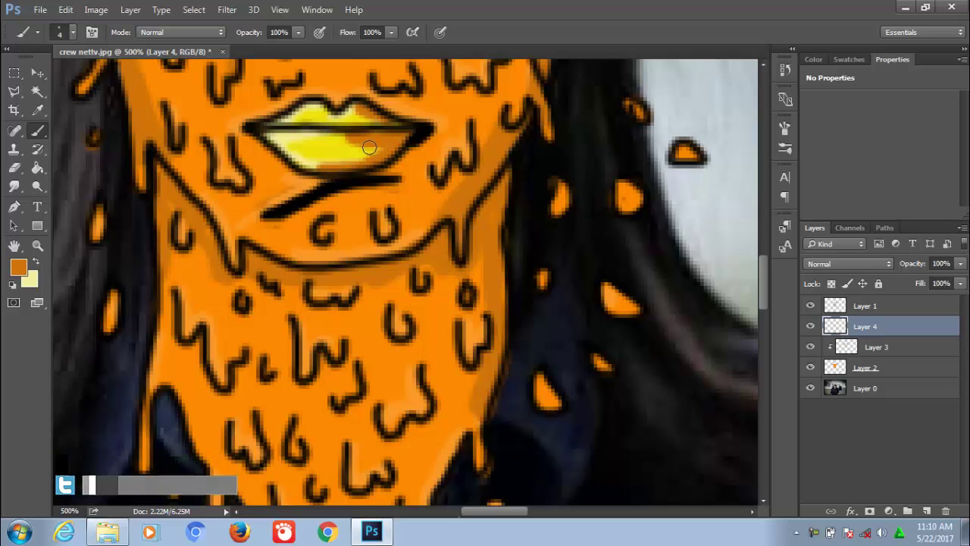
mouse_move(269, 119)
mouse_down()
mouse_move(280, 144)
mouse_move(376, 163)
mouse_up()
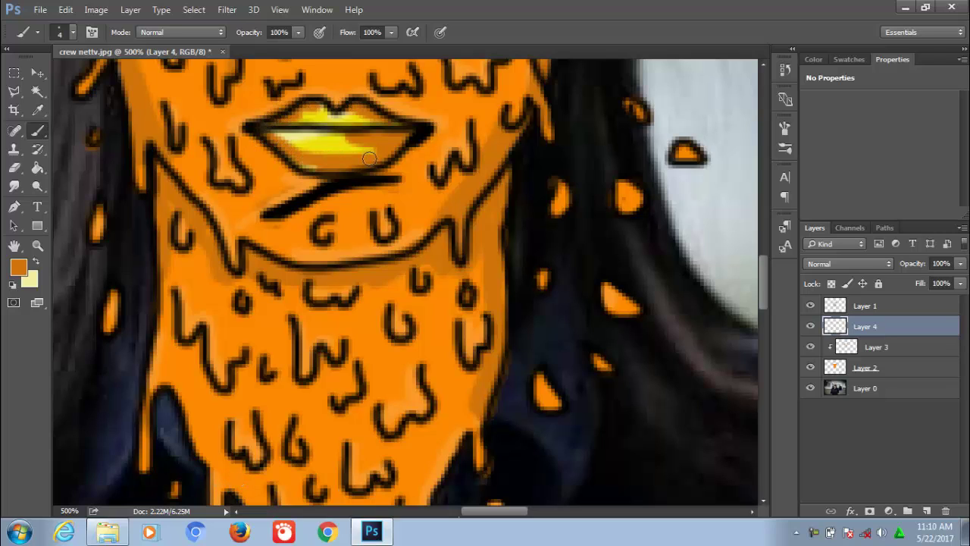
key(ctrl+z)
mouse_move(308, 164)
mouse_down()
mouse_move(255, 135)
mouse_move(398, 125)
mouse_up()
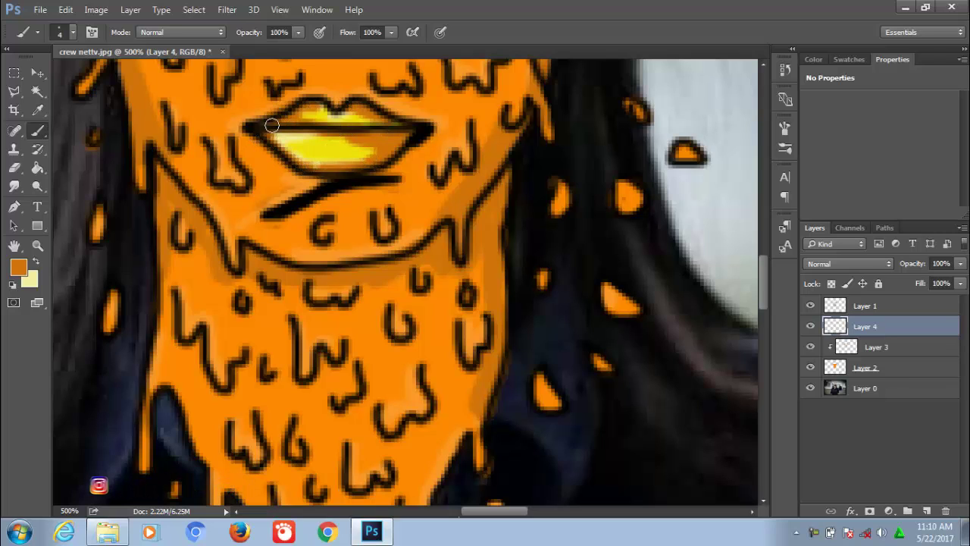
key(ctrl+minus)
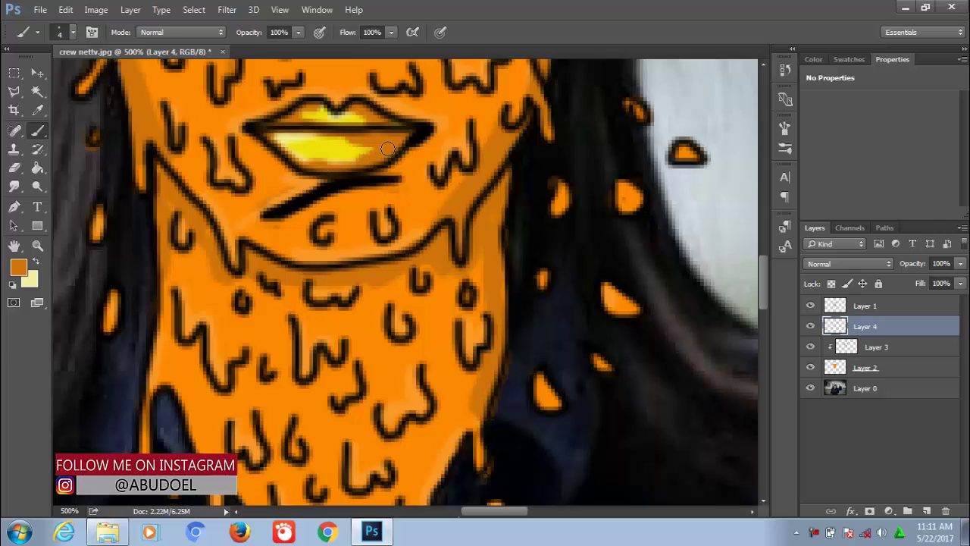
key(ctrl+0)
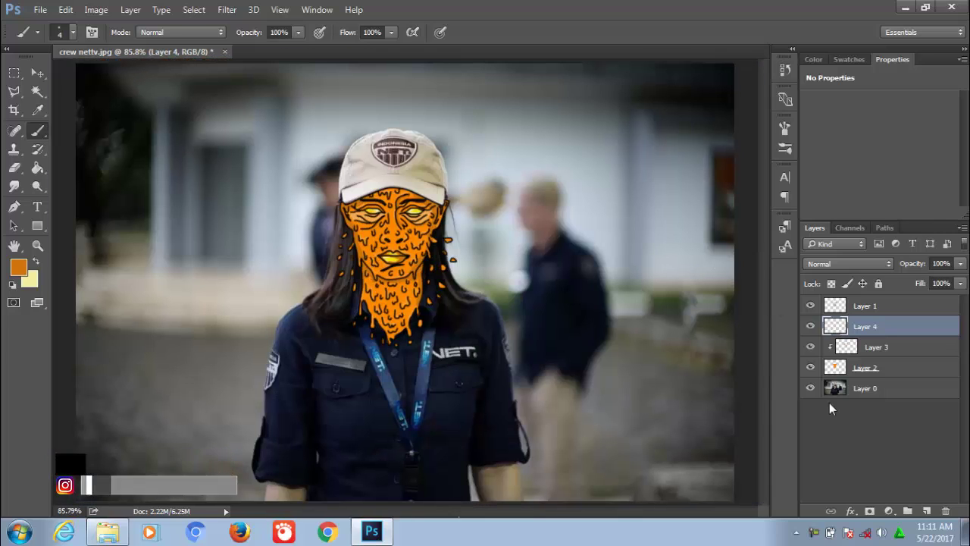
key(alt+bracketright)
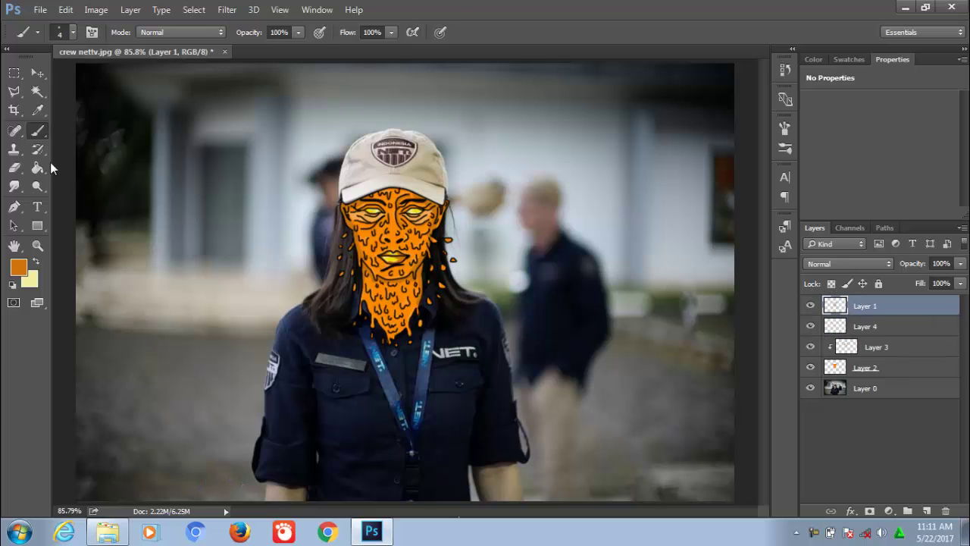
Erase the old black diagonal stroke under the lips on Layer 1
click(14, 167)
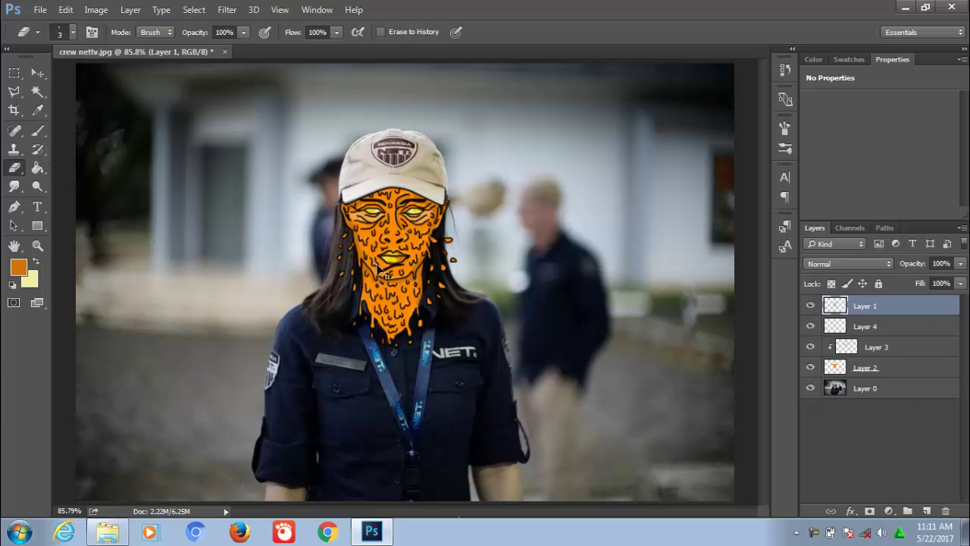
scroll(383, 273, up, 2)
scroll(377, 265, up, 1)
scroll(379, 267, up, 1)
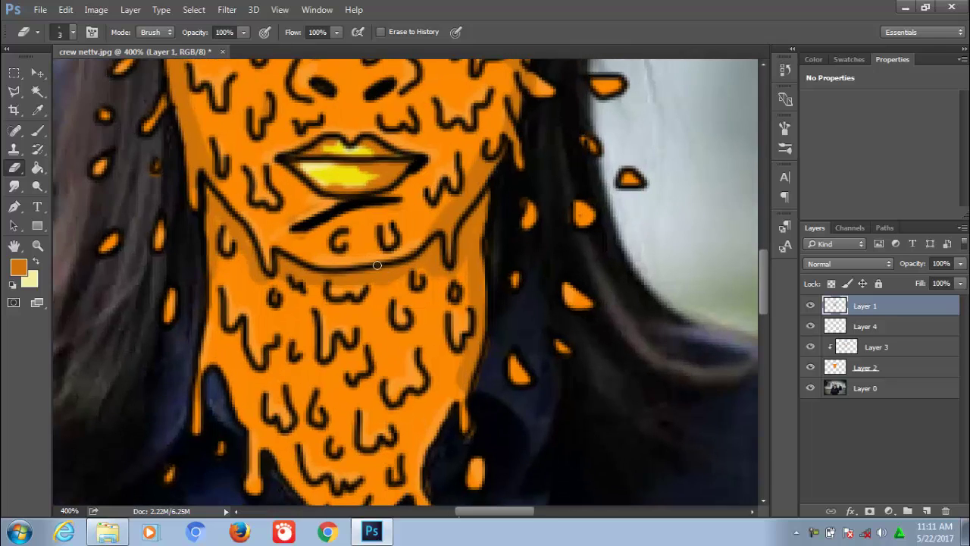
mouse_move(400, 200)
mouse_down()
mouse_move(311, 227)
mouse_move(345, 206)
mouse_move(292, 231)
mouse_move(391, 207)
mouse_move(333, 206)
mouse_move(346, 215)
mouse_up()
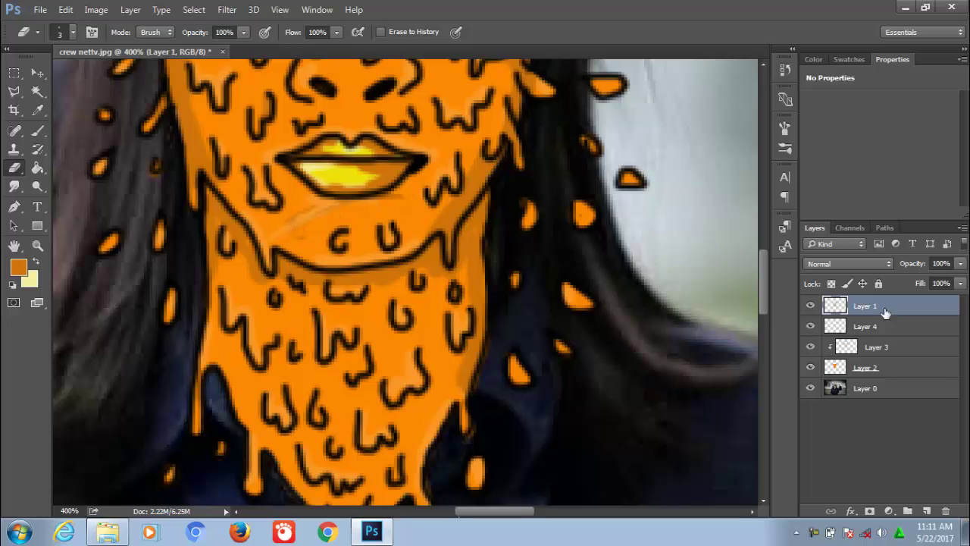
Redraw the line under the lips as a bolder black brush stroke
click(38, 130)
click(12, 285)
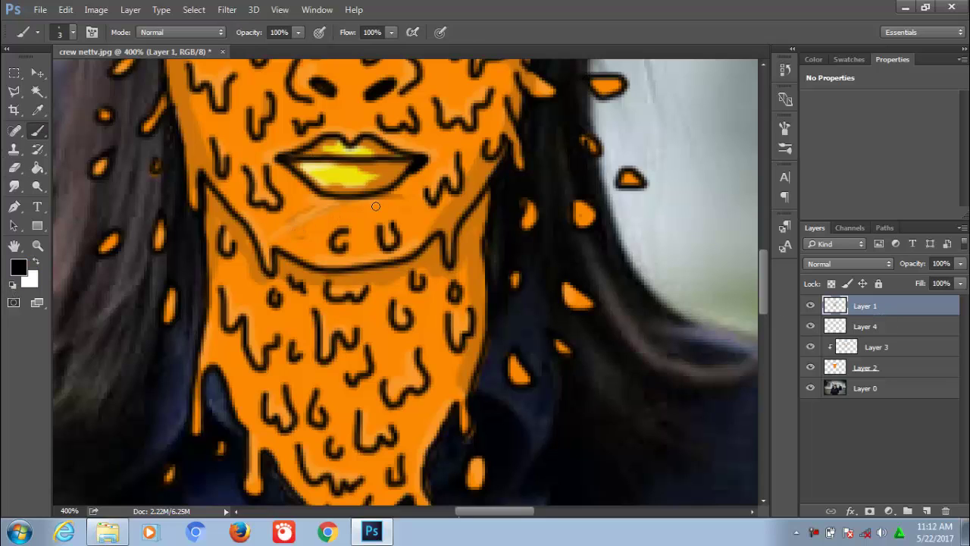
mouse_move(408, 210)
mouse_down()
mouse_move(423, 215)
mouse_move(334, 202)
mouse_move(302, 225)
mouse_up()
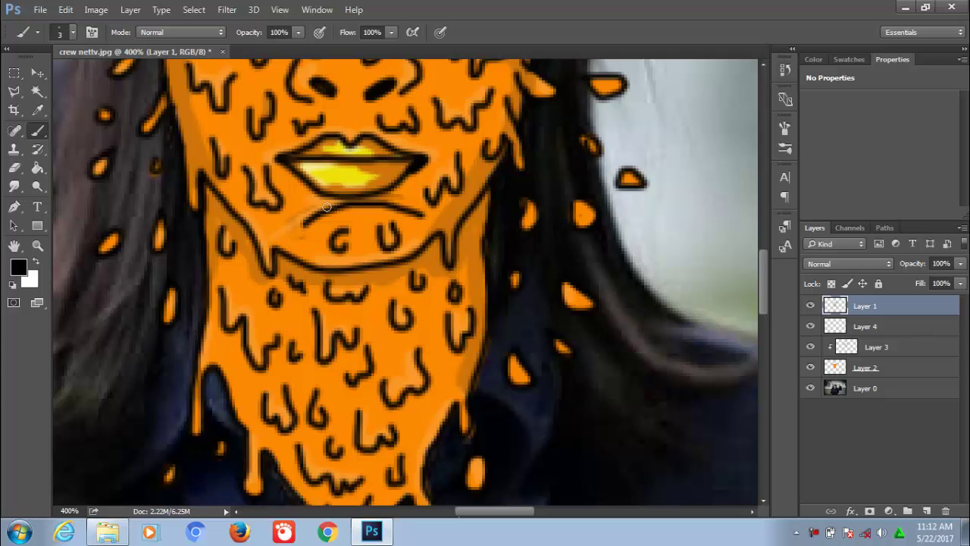
drag(326, 206, 302, 223)
key(e)
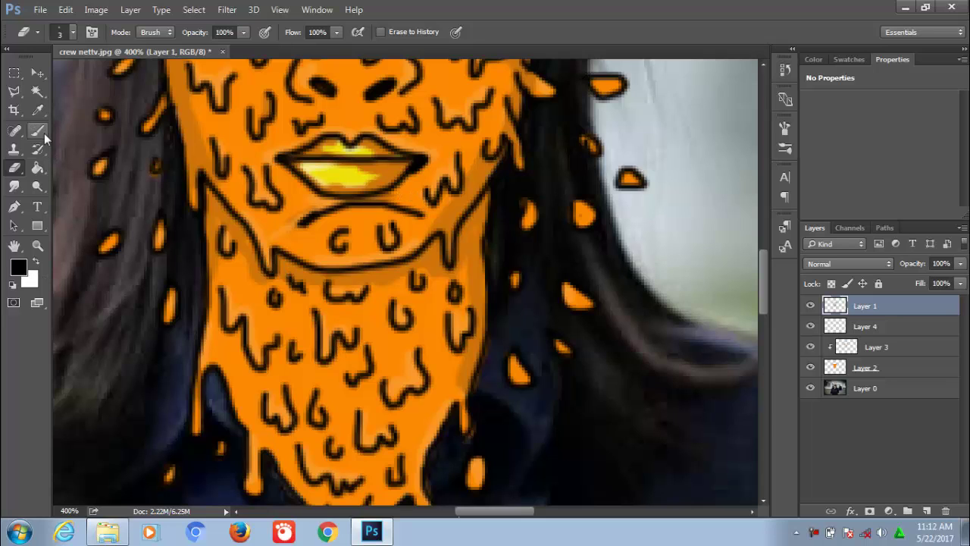
Sample the face's orange d97907 as the painting colour and make Layer 3 active
key(i)
click(18, 265)
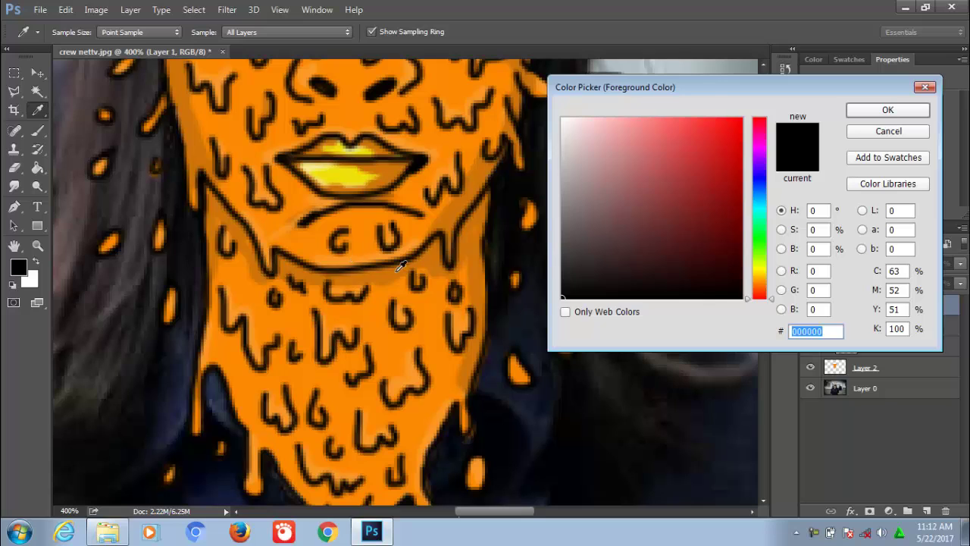
click(423, 265)
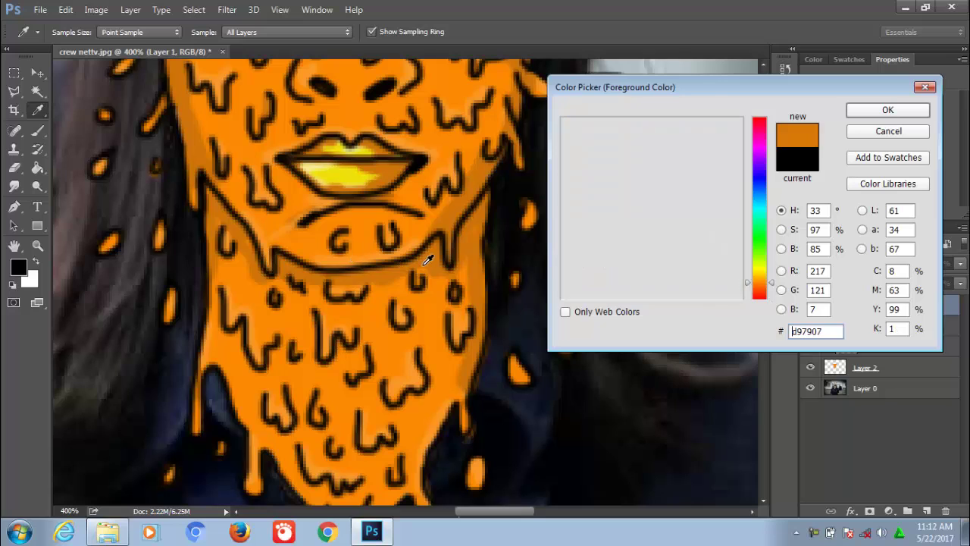
click(885, 110)
key(b)
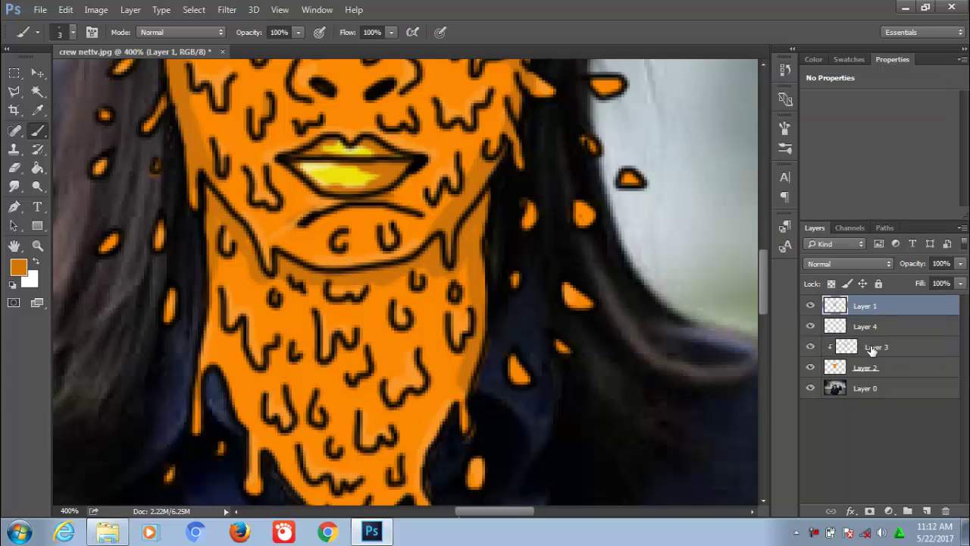
click(872, 348)
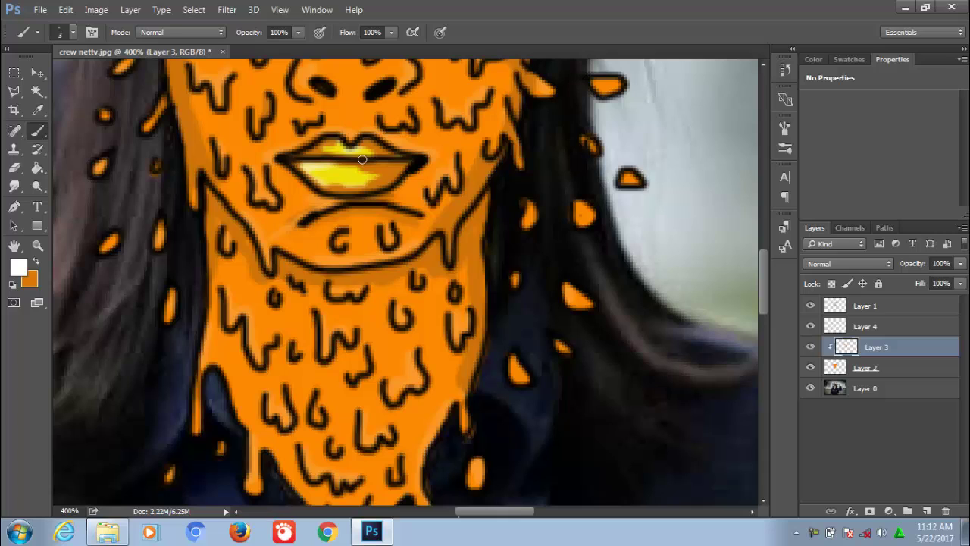
Paint a white highlight on the lower lip with a size 7 brush
key(bracketright)
mouse_move(399, 166)
mouse_down()
mouse_move(321, 173)
mouse_move(362, 147)
mouse_up()
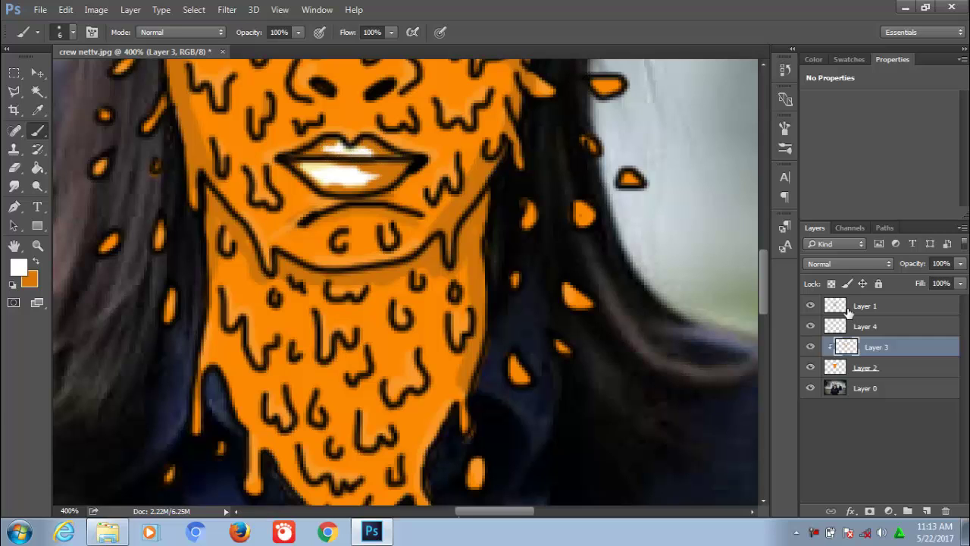
click(838, 326)
Pick a saturated bright yellow and repaint the lips with it on Layer 4
click(22, 264)
click(755, 271)
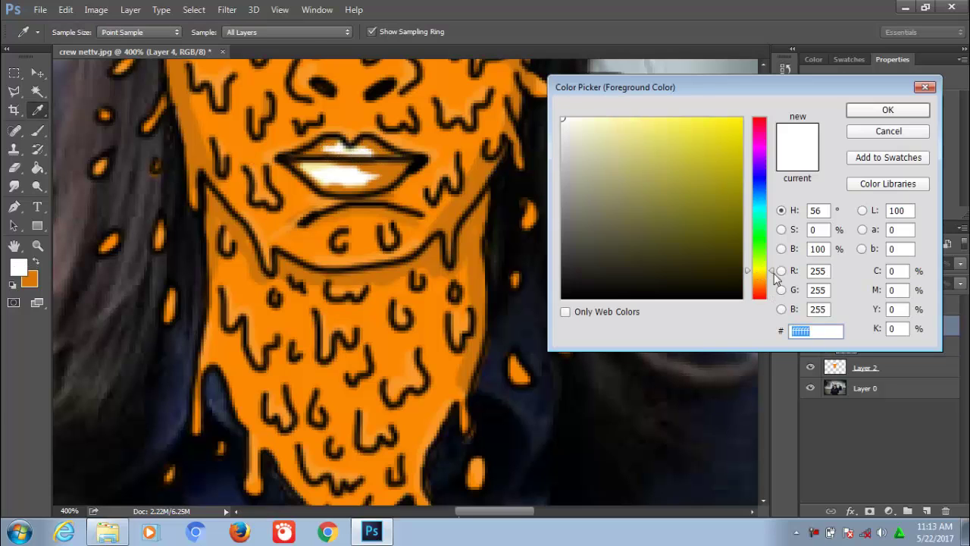
click(736, 119)
key(Return)
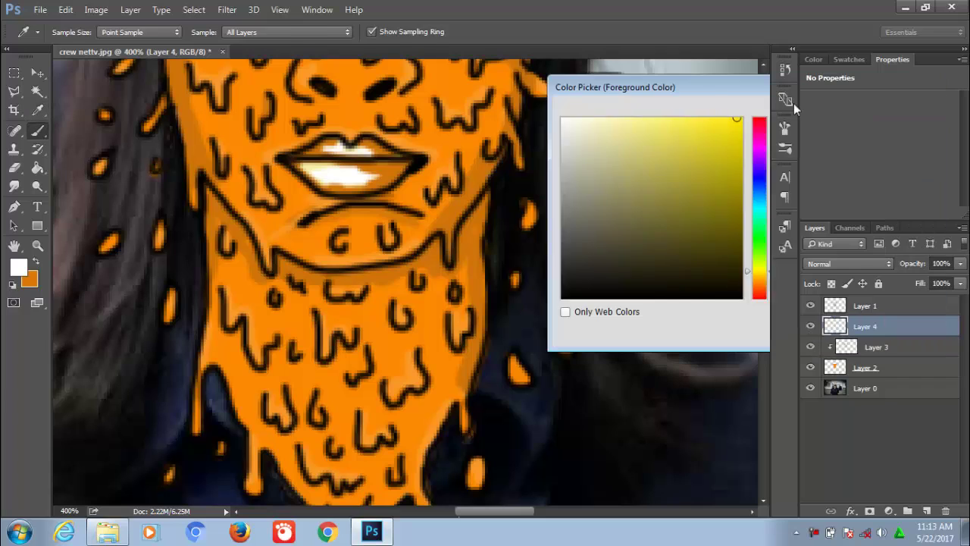
drag(408, 162, 350, 191)
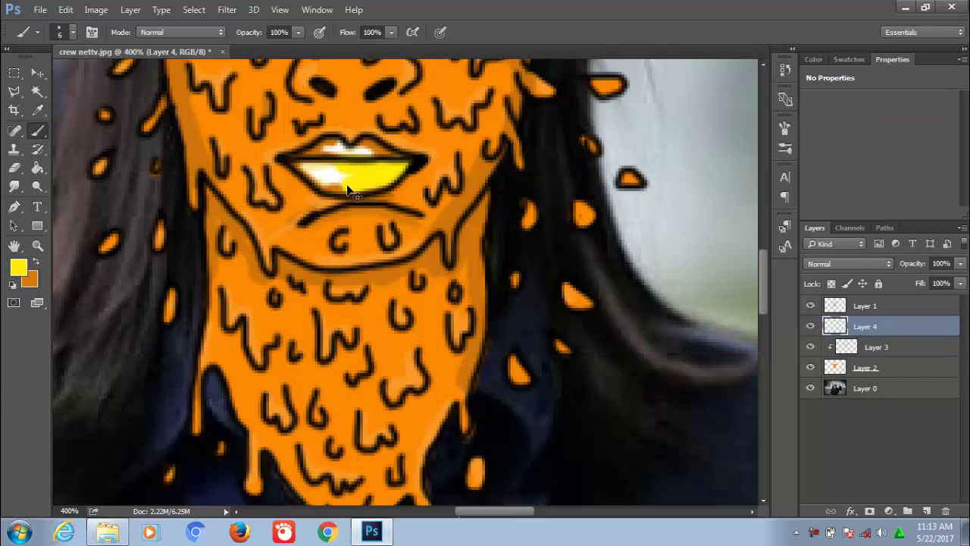
key(ctrl+z)
mouse_move(409, 161)
mouse_down()
mouse_move(368, 144)
mouse_move(392, 155)
mouse_move(304, 152)
mouse_move(406, 170)
mouse_move(307, 180)
mouse_move(357, 184)
mouse_move(372, 166)
mouse_move(392, 171)
mouse_up()
key(ctrl+0)
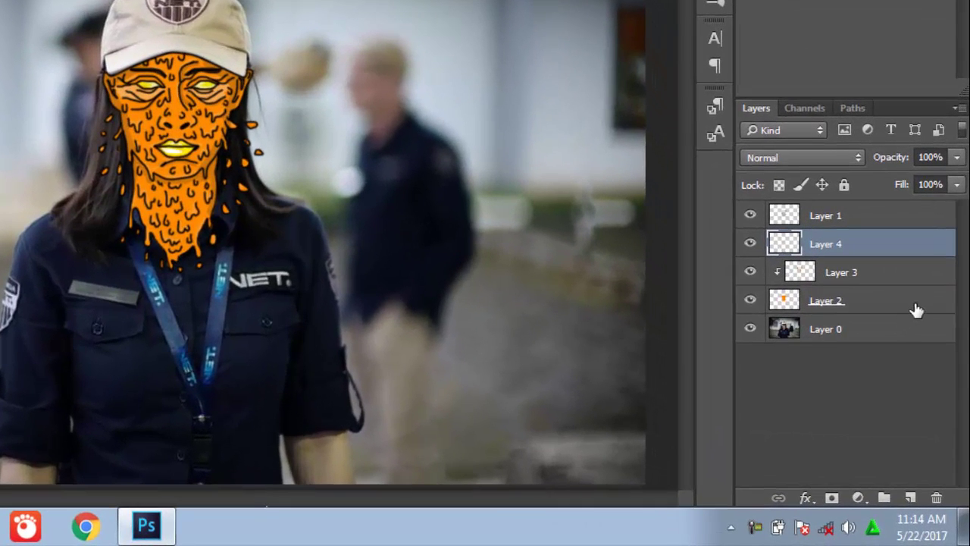
Group Layers 1 and 2 into Group 1
click(914, 310)
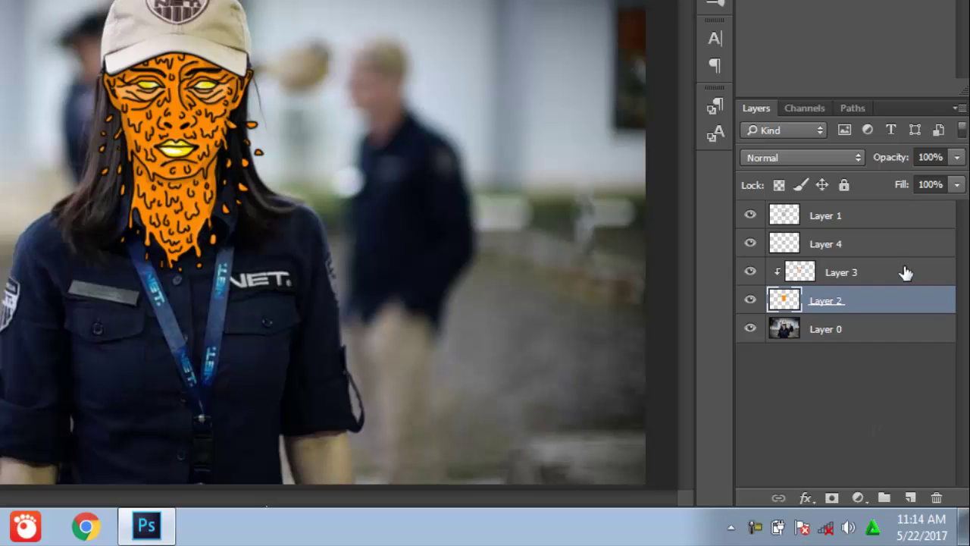
shift+click(877, 218)
key(ctrl+g)
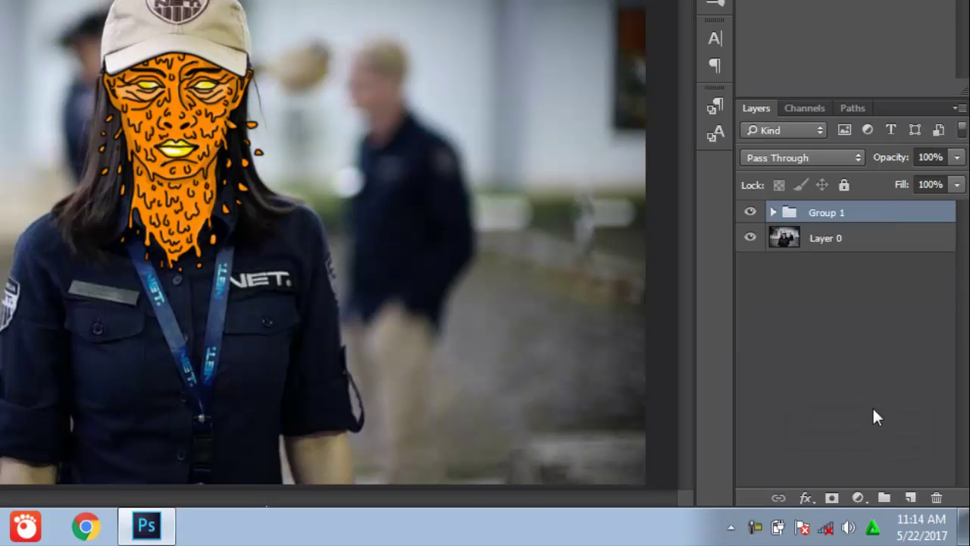
Add a Hue/Saturation adjustment clipped to Group 1 with Hue -34, turning the face red
click(859, 498)
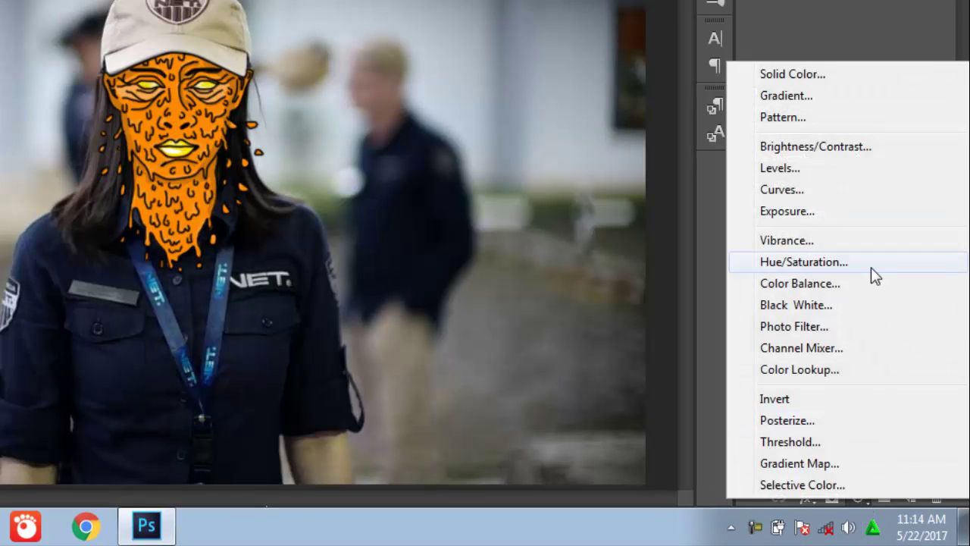
click(848, 268)
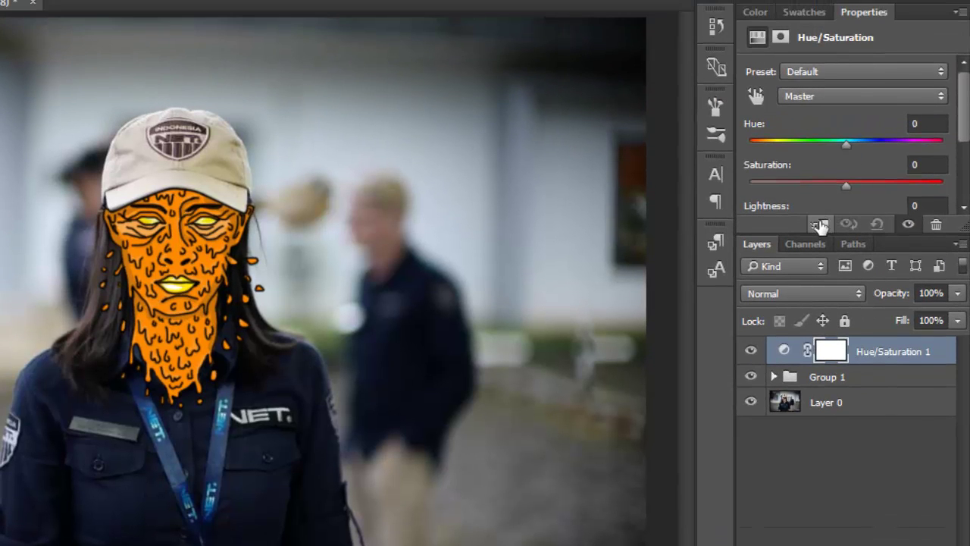
click(820, 224)
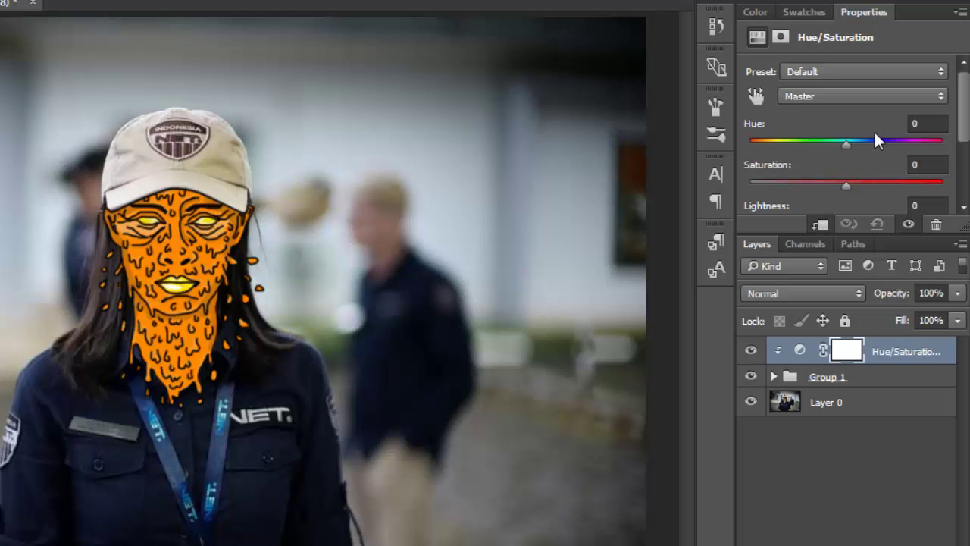
mouse_move(856, 144)
mouse_down()
mouse_move(894, 144)
mouse_move(803, 145)
mouse_move(827, 152)
mouse_move(813, 155)
mouse_up()
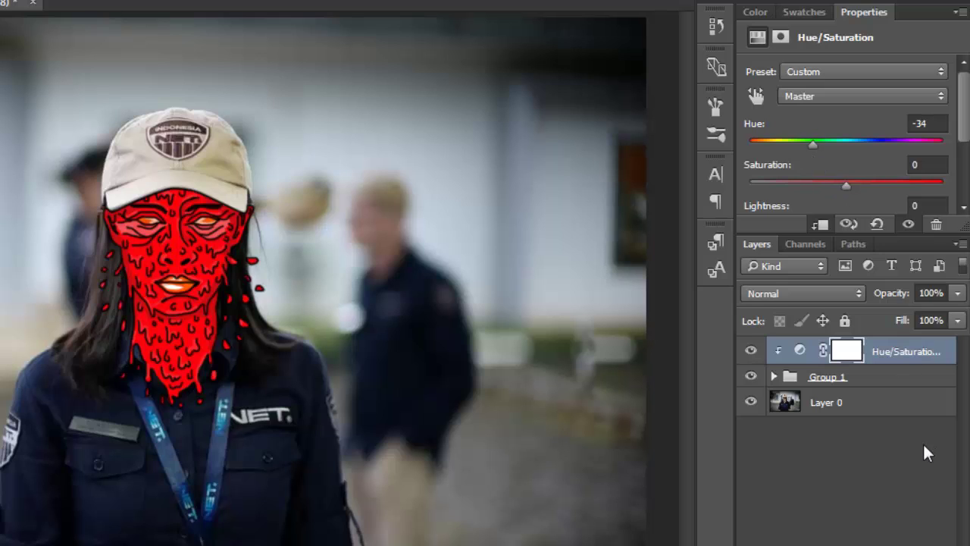
click(893, 483)
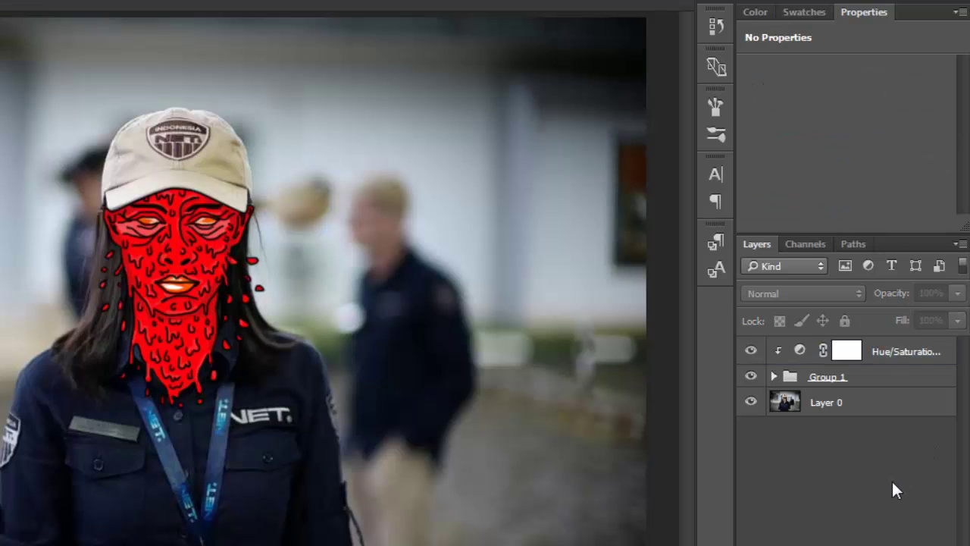